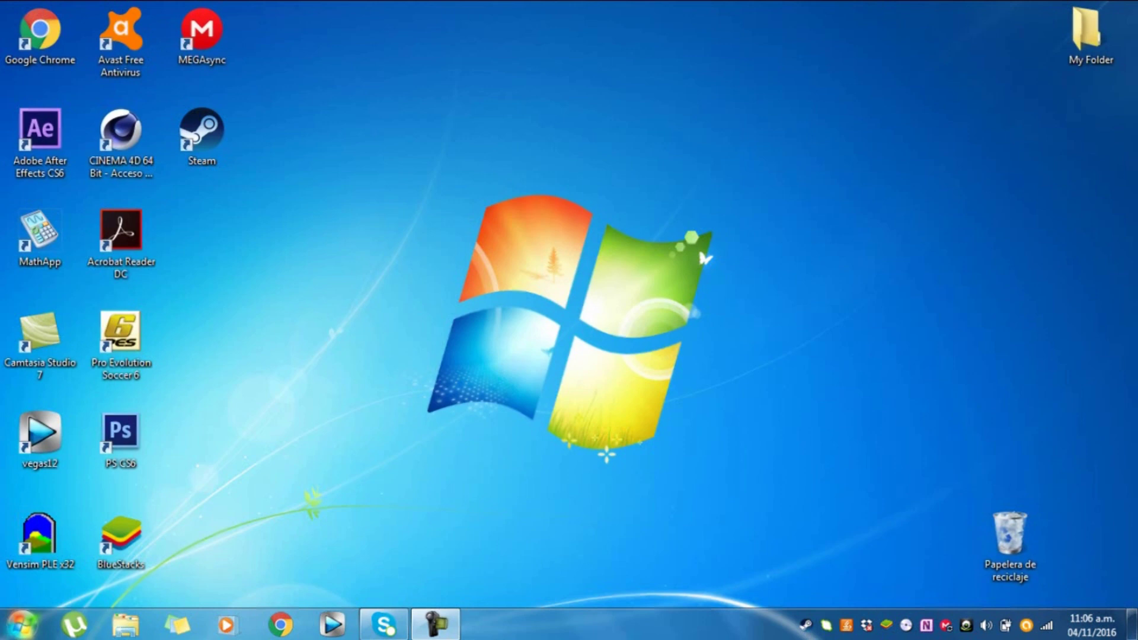
- Open the installation folder of the Pro Evolution Soccer 6 desktop shortcut
{"action": "left_click", "coordinate": [131, 335]}
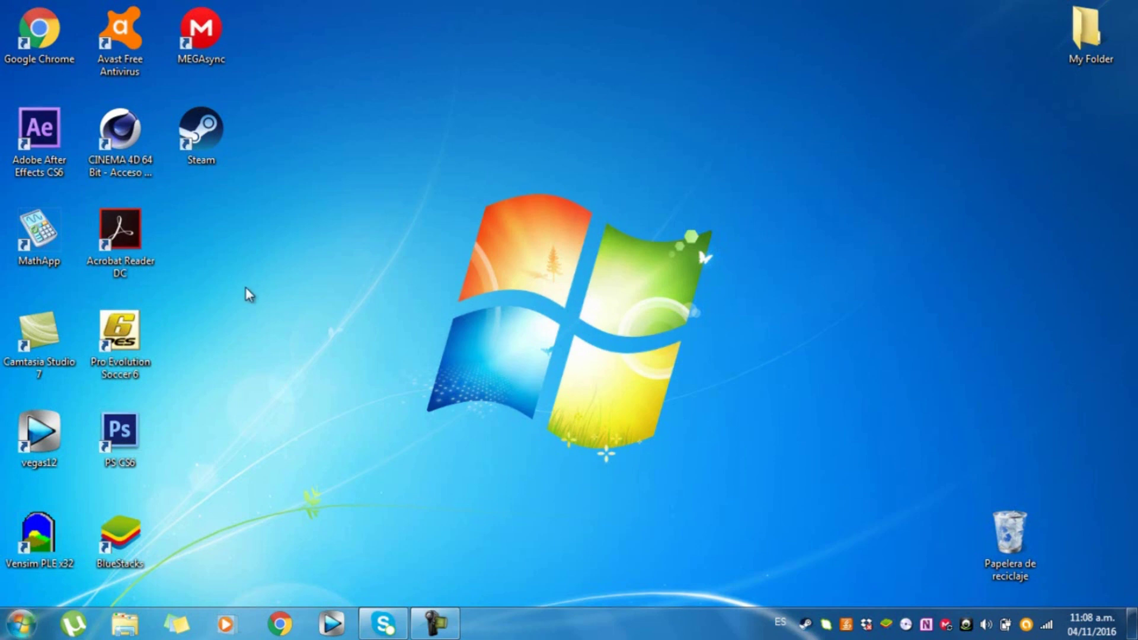
{"action": "right_click", "coordinate": [159, 339]}
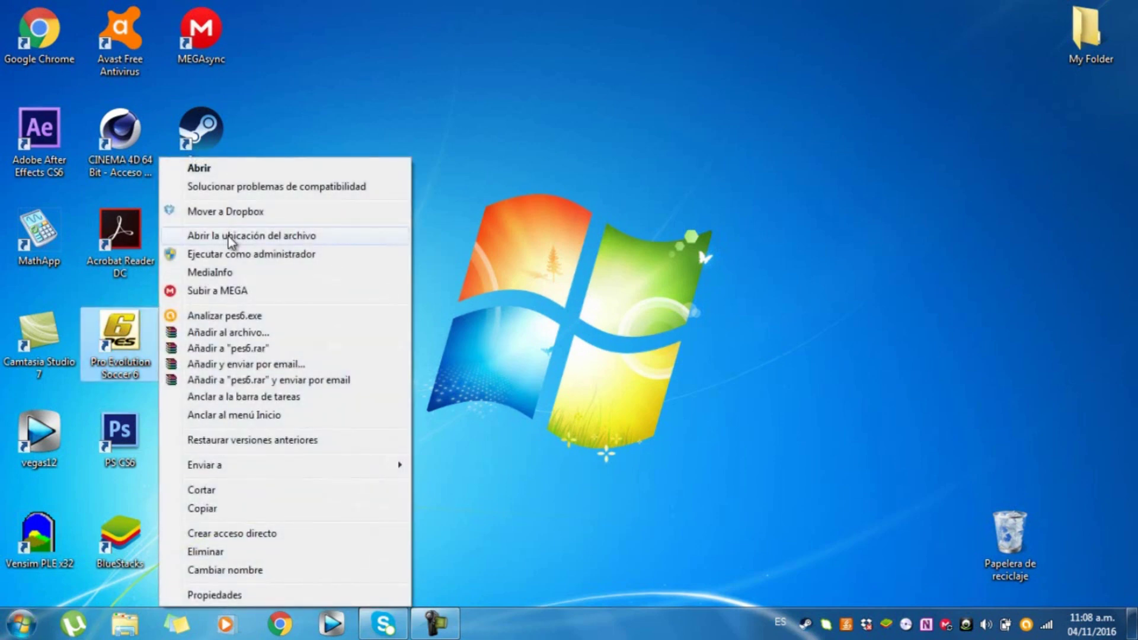
{"action": "left_click", "coordinate": [231, 240]}
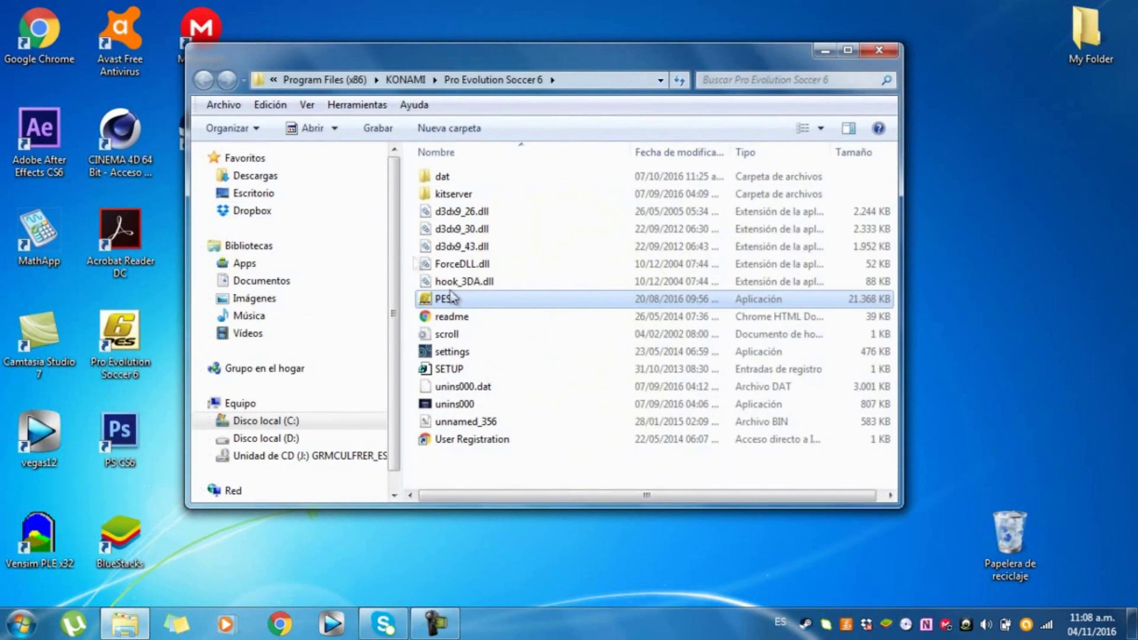
{"action": "left_click", "coordinate": [439, 405]}
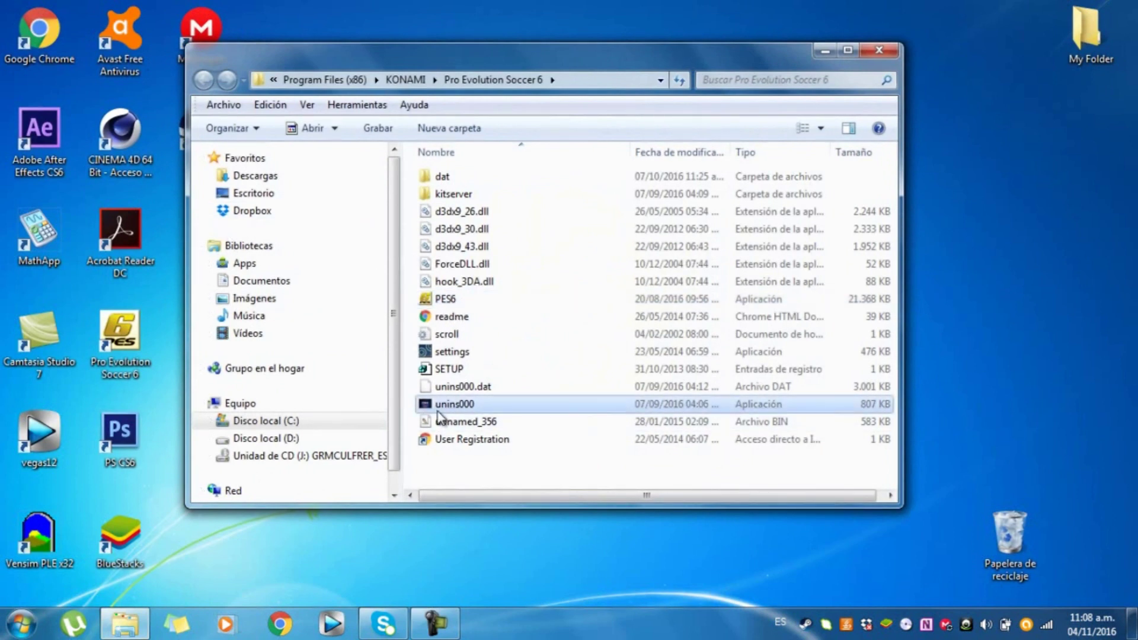
{"action": "right_click", "coordinate": [438, 411]}
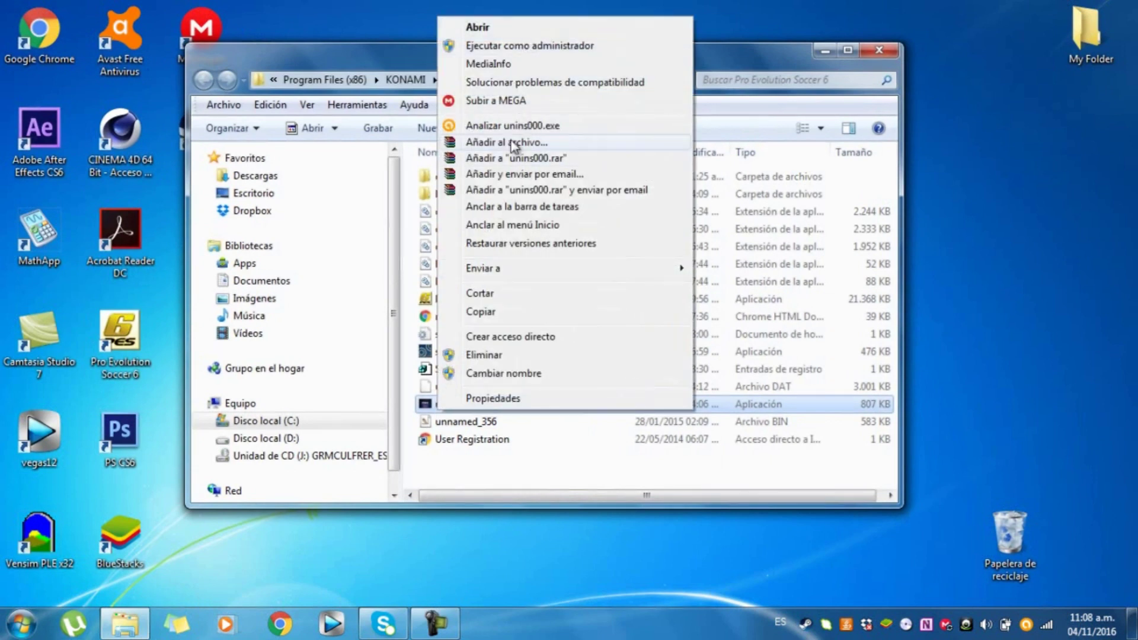
{"action": "left_click", "coordinate": [414, 270]}
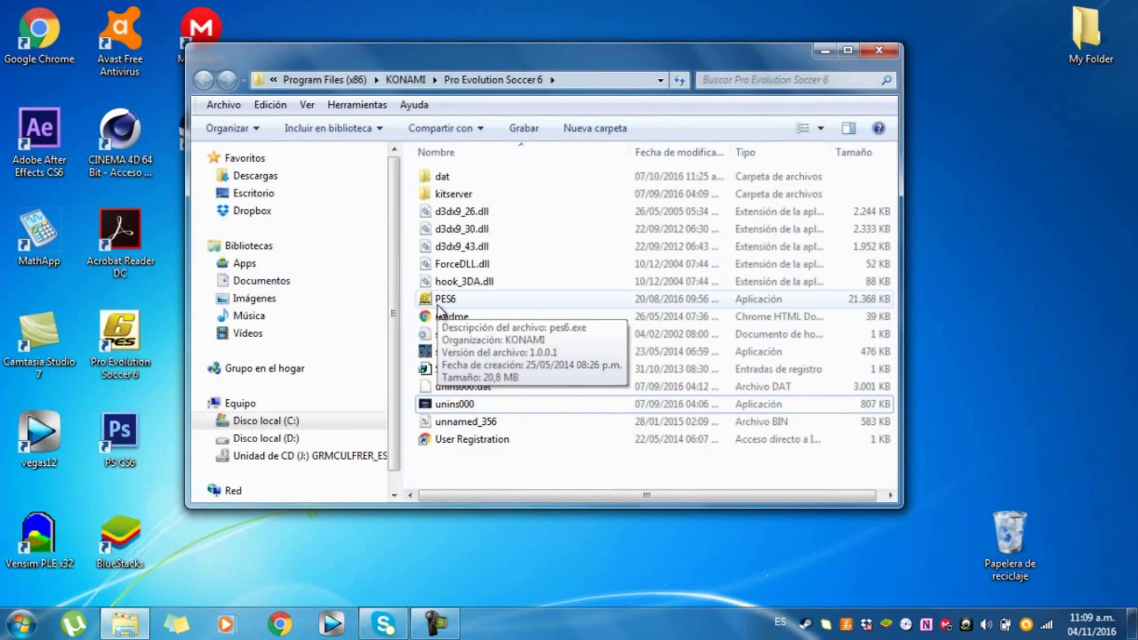
- Open the dat folder inside the Pro Evolution Soccer 6 folder
{"action": "double_click", "coordinate": [442, 181]}
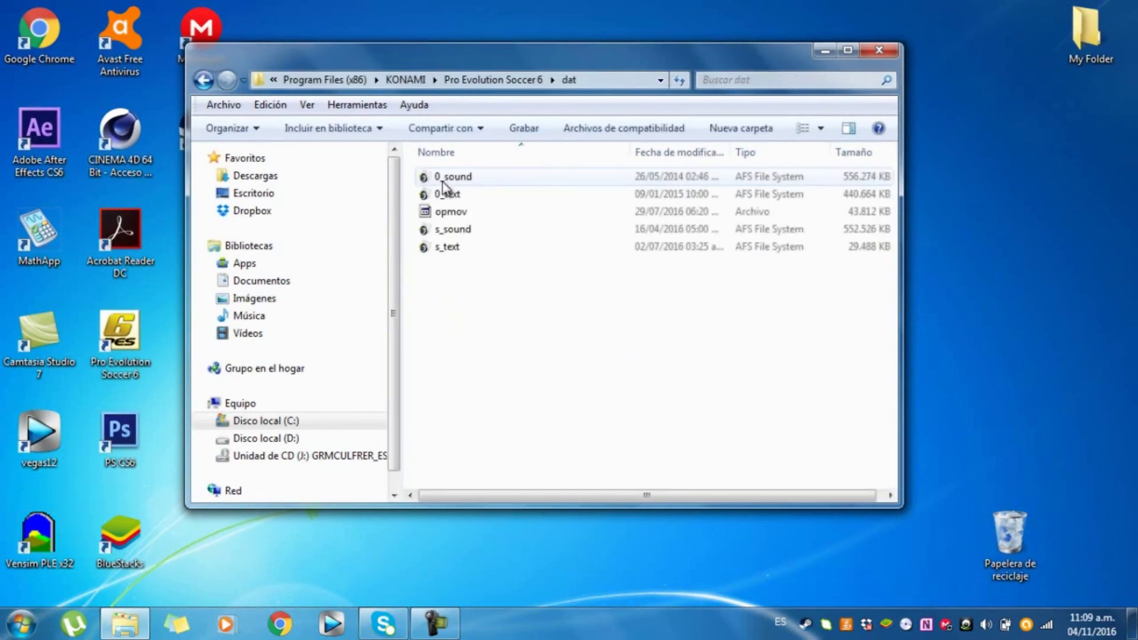
{"action": "left_click", "coordinate": [441, 245]}
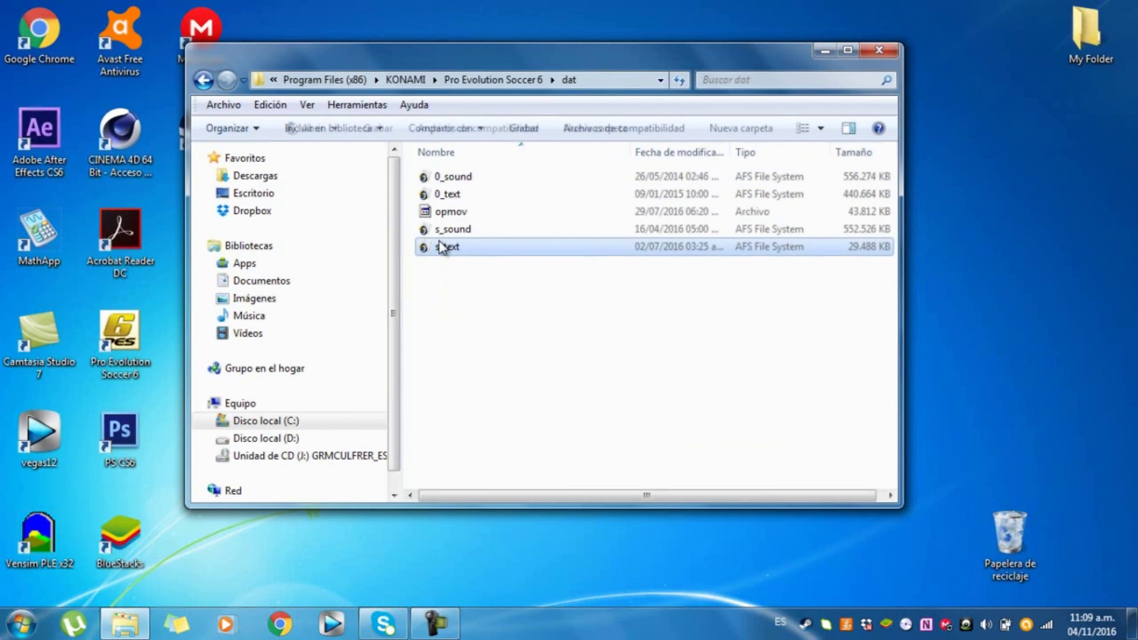
{"action": "left_click", "coordinate": [440, 197]}
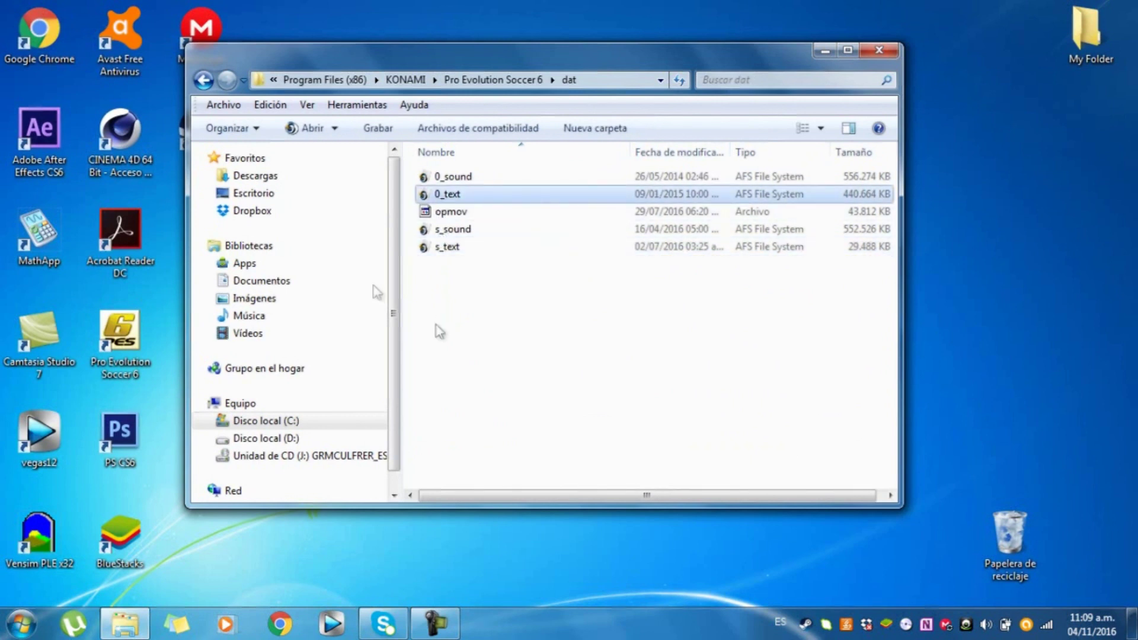
{"action": "left_click", "coordinate": [202, 80]}
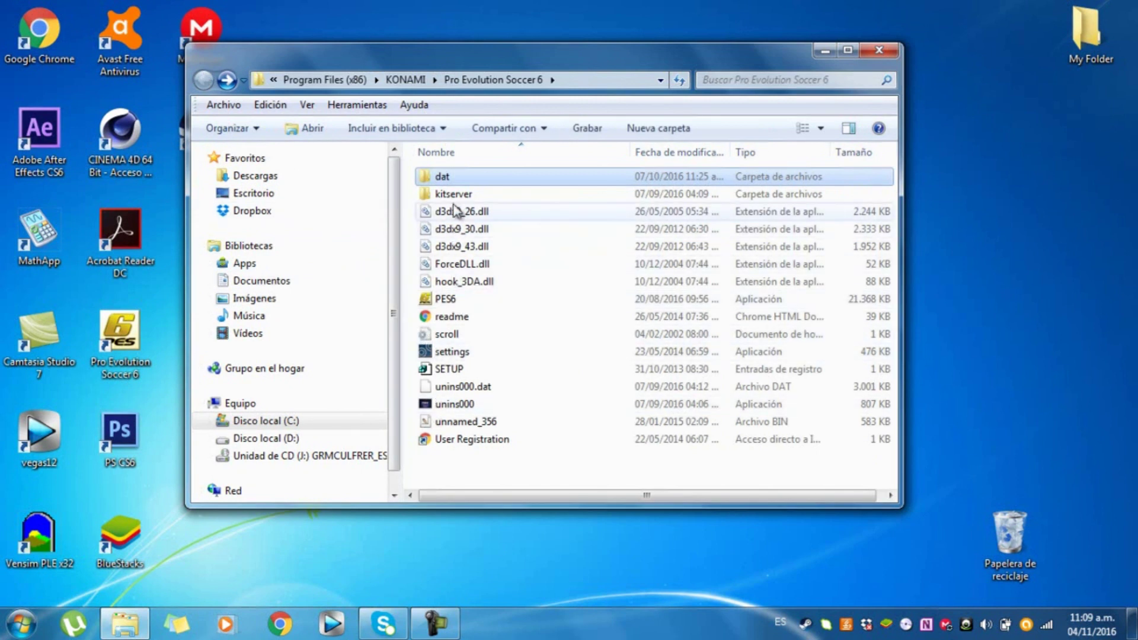
{"action": "double_click", "coordinate": [446, 177]}
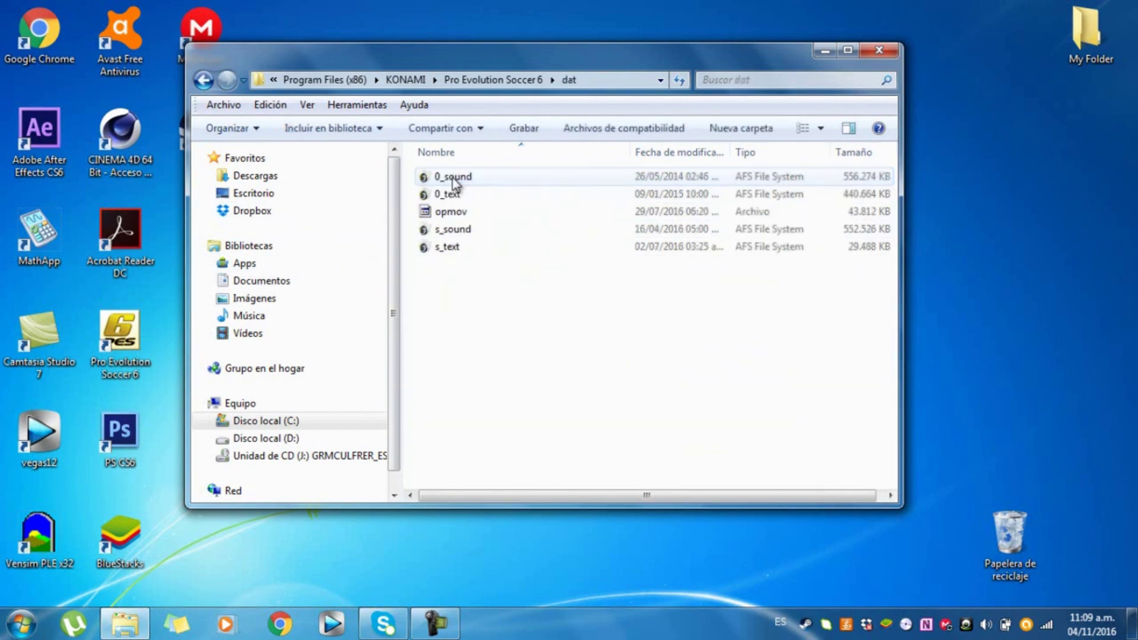
{"action": "left_click", "coordinate": [456, 254]}
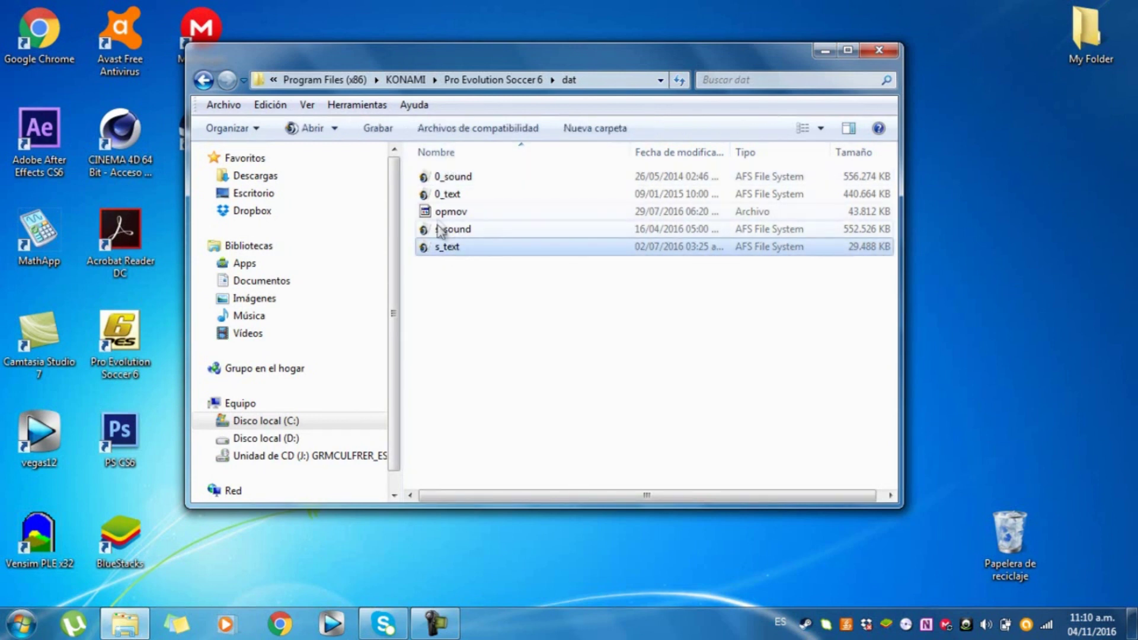
{"action": "left_click", "coordinate": [444, 195]}
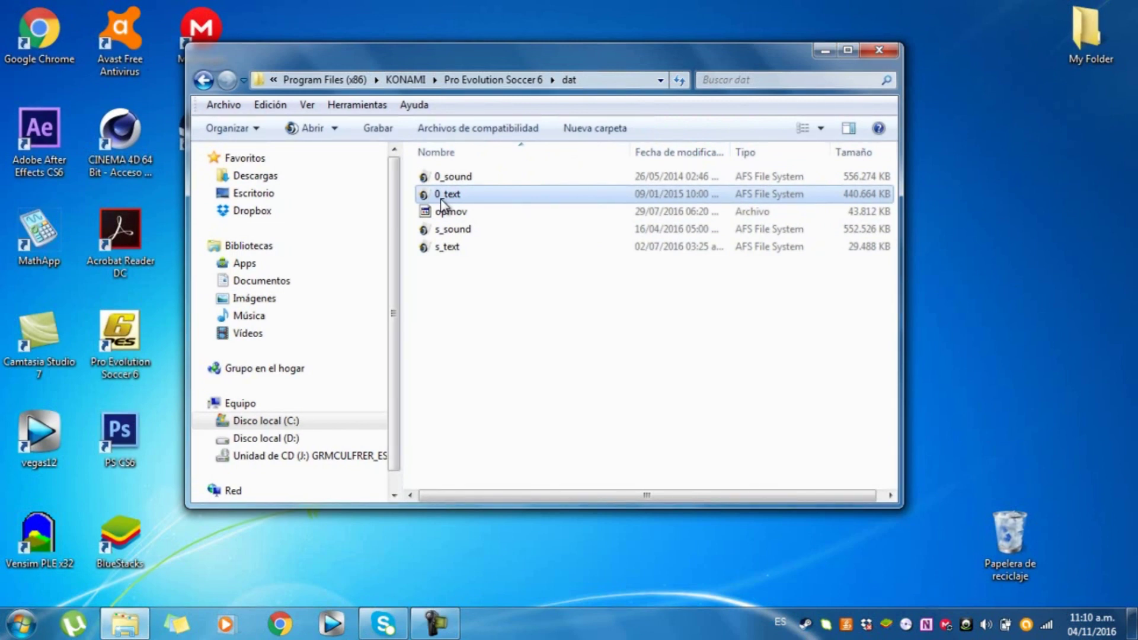
{"action": "left_click", "coordinate": [442, 246]}
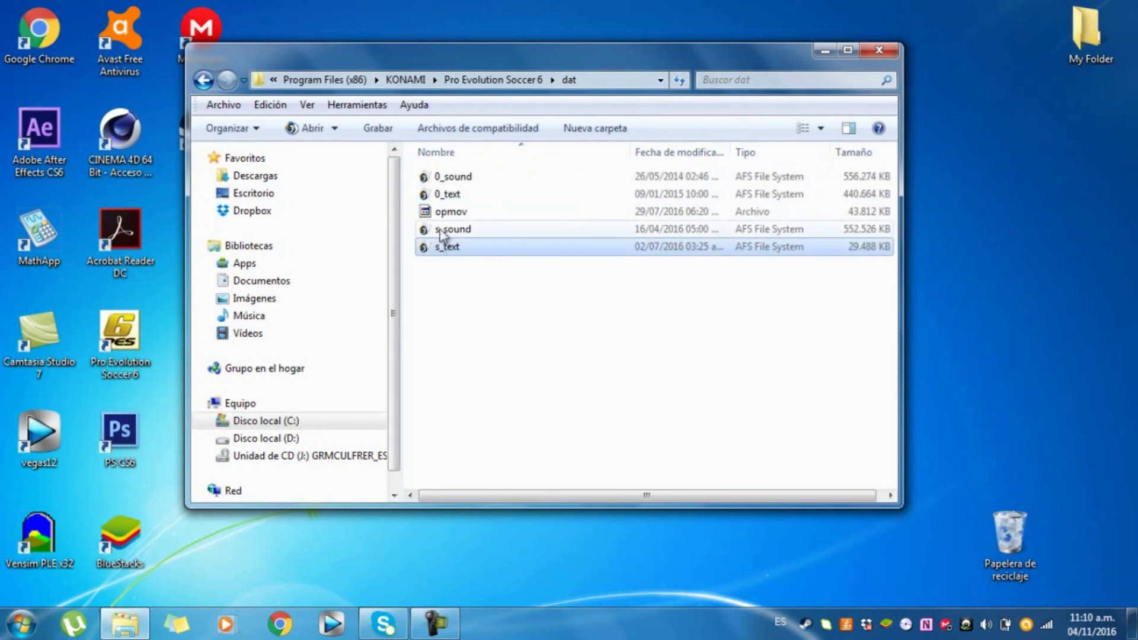
{"action": "left_click", "coordinate": [441, 196]}
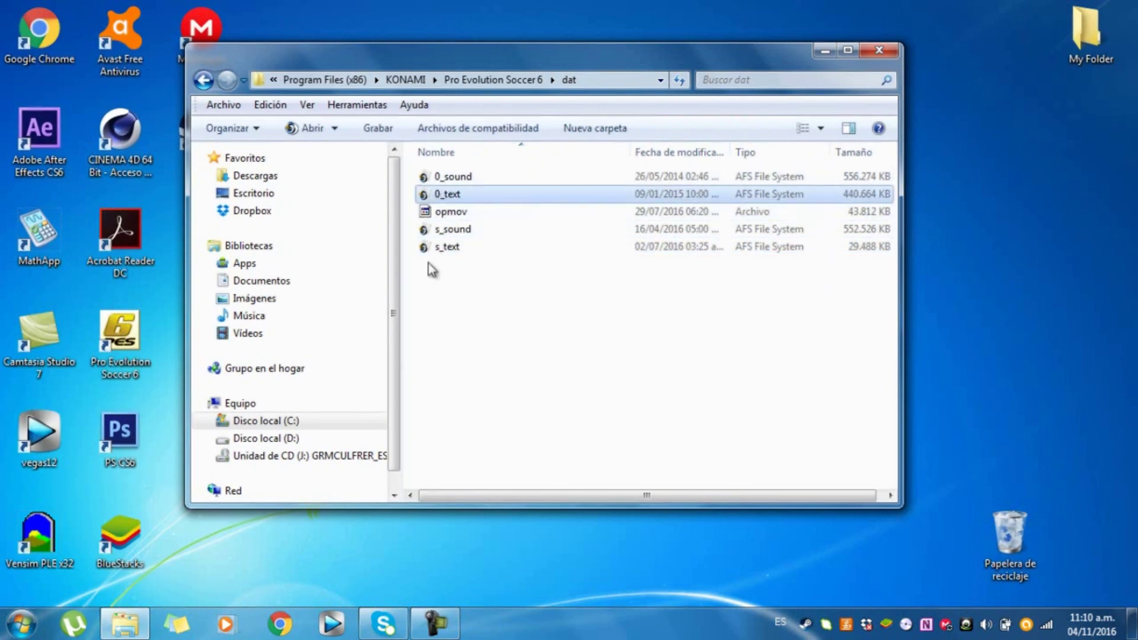
{"action": "left_click", "coordinate": [428, 249]}
{"action": "left_click", "coordinate": [428, 197]}
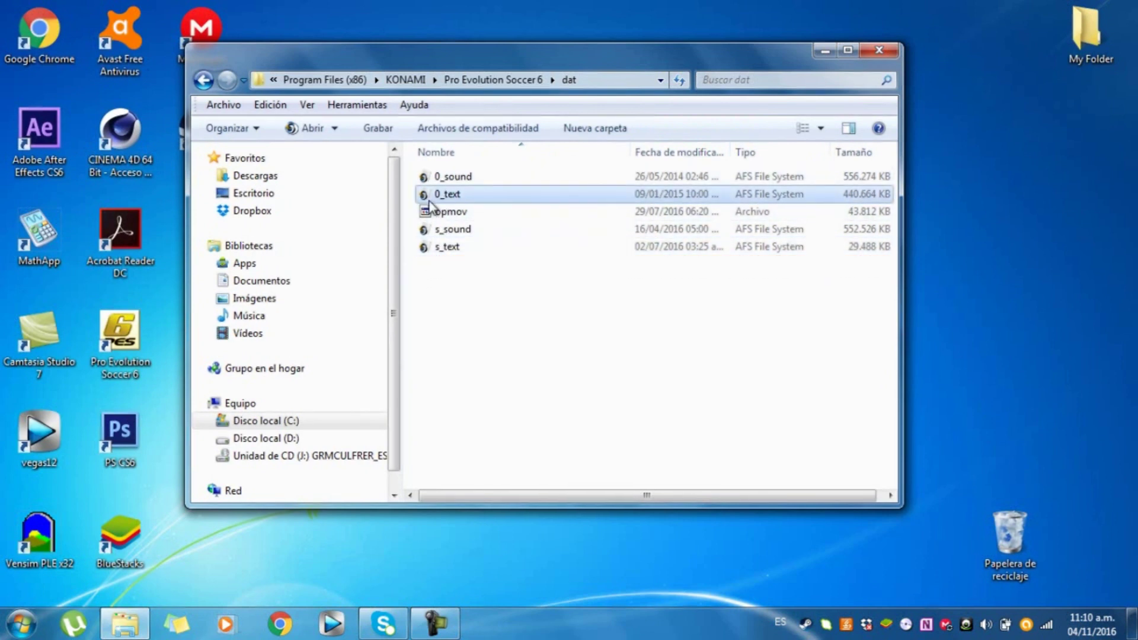
{"action": "left_click", "coordinate": [431, 249]}
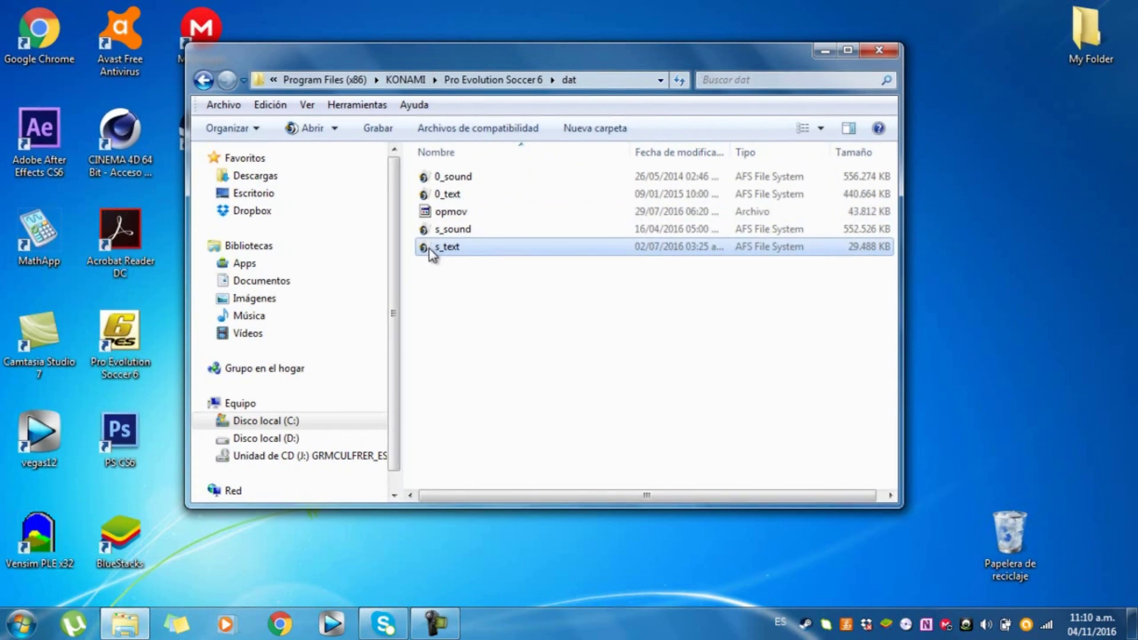
- Open the 0_text archive in DkZ Studio and accept the notice about paging large folders
{"action": "left_click", "coordinate": [439, 197]}
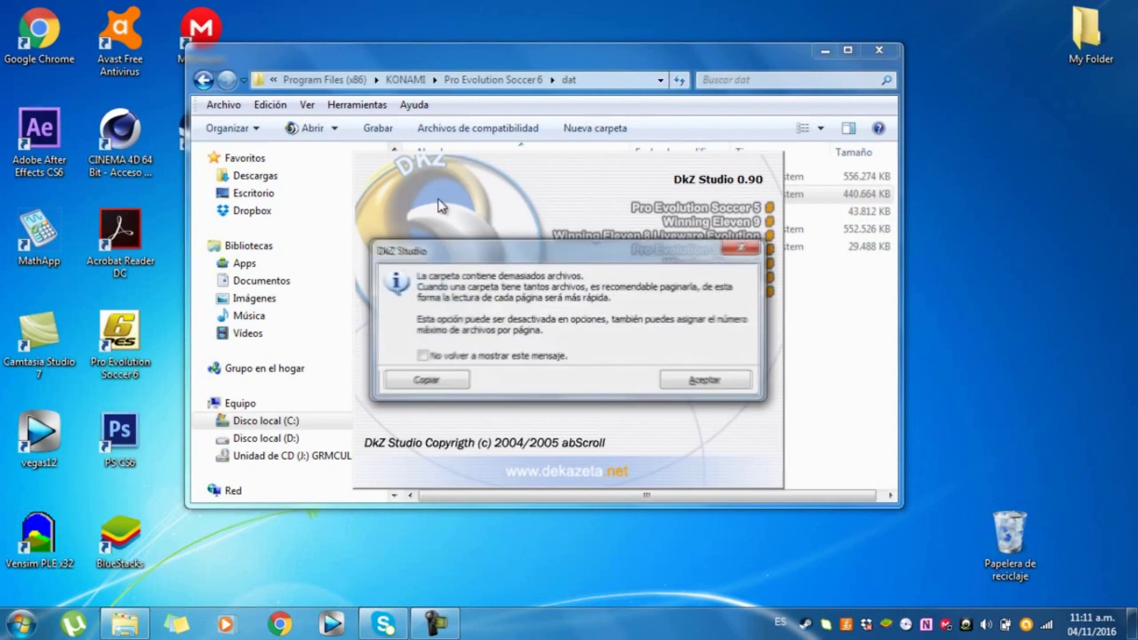
{"action": "left_click", "coordinate": [704, 382]}
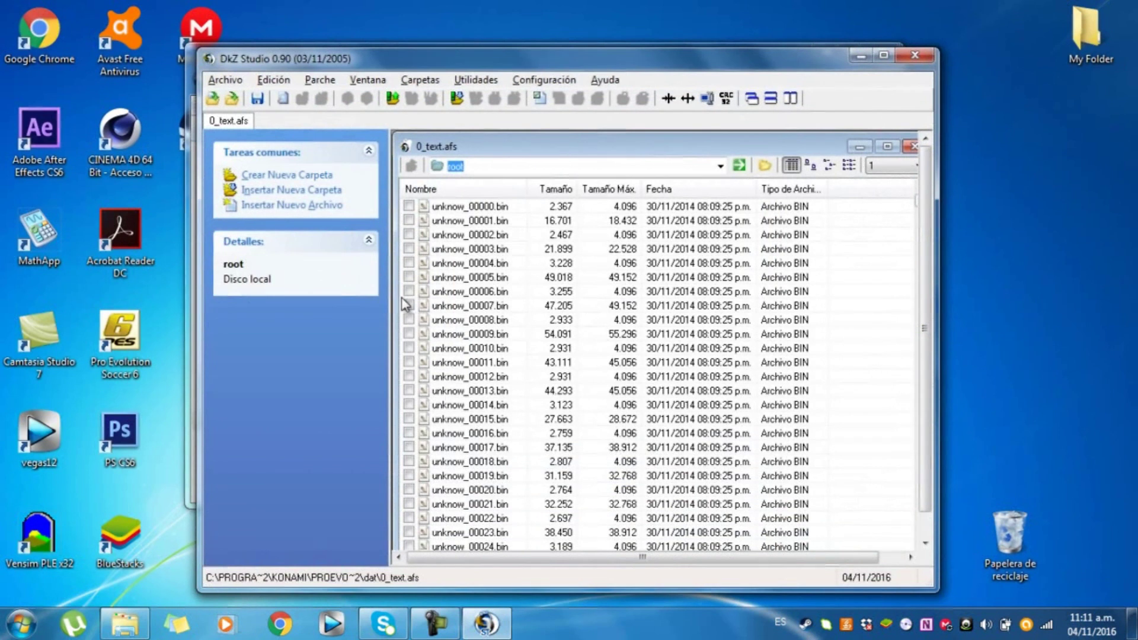
- Look through the first BIN entries in the root of 0_text.afs
{"action": "left_click", "coordinate": [446, 287]}
{"action": "key", "text": "Down"}
{"action": "key", "text": "Down"}
{"action": "key", "text": "Down"}
{"action": "key", "text": "Down"}
{"action": "key", "text": "Down"}
{"action": "key", "text": "Down"}
{"action": "key", "text": "Down"}
{"action": "key", "text": "Down"}
{"action": "key", "text": "Down"}
{"action": "key", "text": "Down"}
{"action": "key", "text": "Down"}
{"action": "key", "text": "Down"}
{"action": "key", "text": "Down"}
{"action": "key", "text": "Down"}
{"action": "key", "text": "Down"}
{"action": "key", "text": "Down"}
{"action": "key", "text": "Down"}
{"action": "key", "text": "Down"}
{"action": "key", "text": "Down"}
{"action": "key", "text": "Down"}
{"action": "key", "text": "Down"}
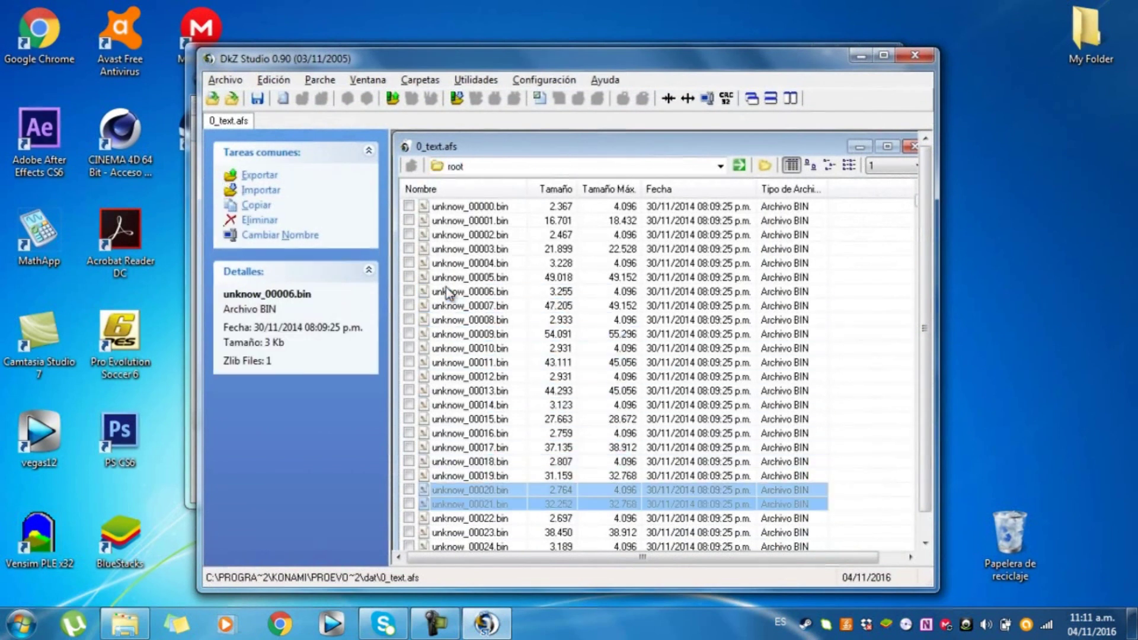
{"action": "key", "text": "Page_Up"}
{"action": "key", "text": "Page_Up"}
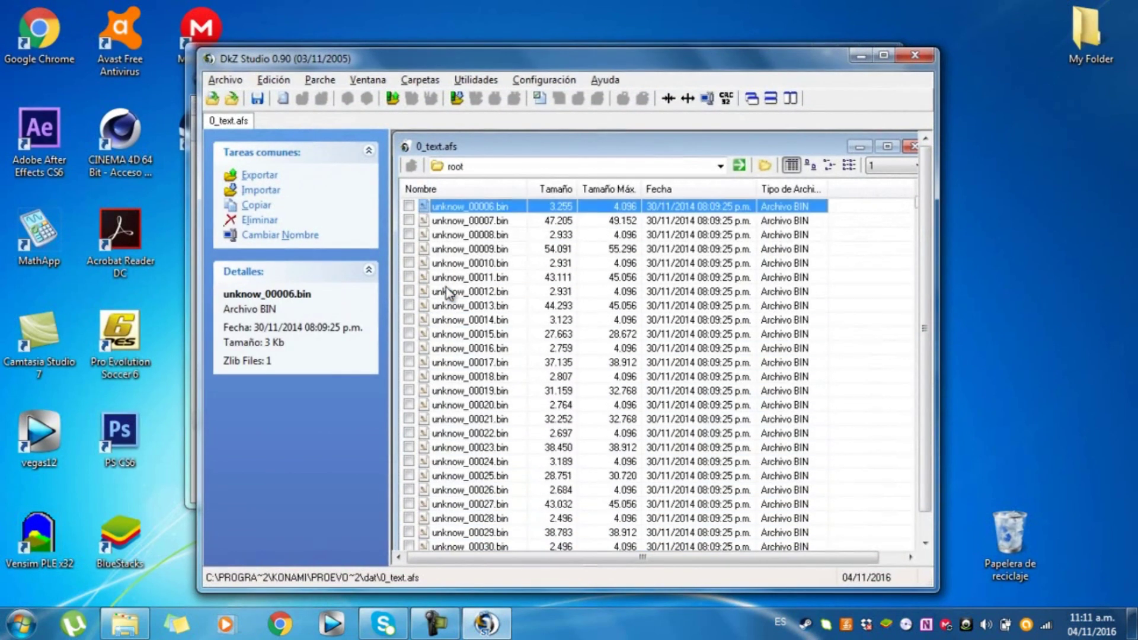
{"action": "key", "text": "Up"}
{"action": "key", "text": "Up"}
{"action": "key", "text": "Up"}
{"action": "key", "text": "Up"}
{"action": "key", "text": "Up"}
{"action": "key", "text": "Up"}
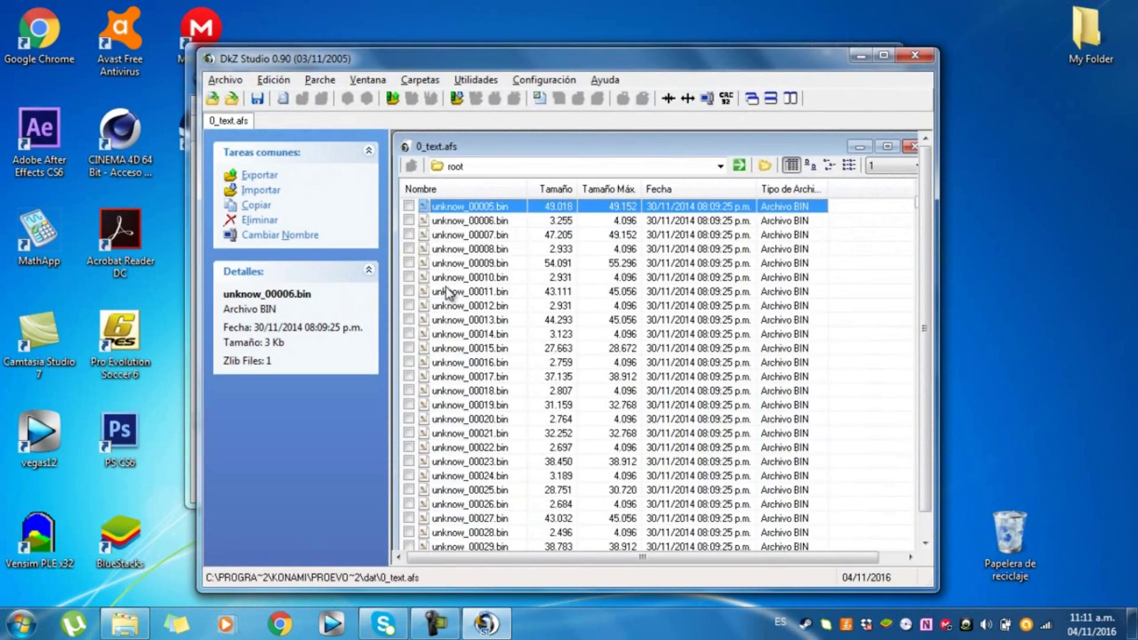
- Find and select the entry unknow_00194.str in the root of 0_text.afs
{"action": "key", "text": "Down"}
{"action": "key", "text": "Down"}
{"action": "key", "text": "Down"}
{"action": "key", "text": "Down"}
{"action": "key", "text": "Down"}
{"action": "key", "text": "Down"}
{"action": "key", "text": "Down"}
{"action": "key", "text": "Down"}
{"action": "key", "text": "Down"}
{"action": "key", "text": "Down"}
{"action": "key", "text": "Down"}
{"action": "key", "text": "Down"}
{"action": "key", "text": "Down"}
{"action": "key", "text": "Down"}
{"action": "key", "text": "Down"}
{"action": "key", "text": "Down"}
{"action": "key", "text": "Down"}
{"action": "key", "text": "Down"}
{"action": "key", "text": "Down"}
{"action": "key", "text": "Down"}
{"action": "key", "text": "Down"}
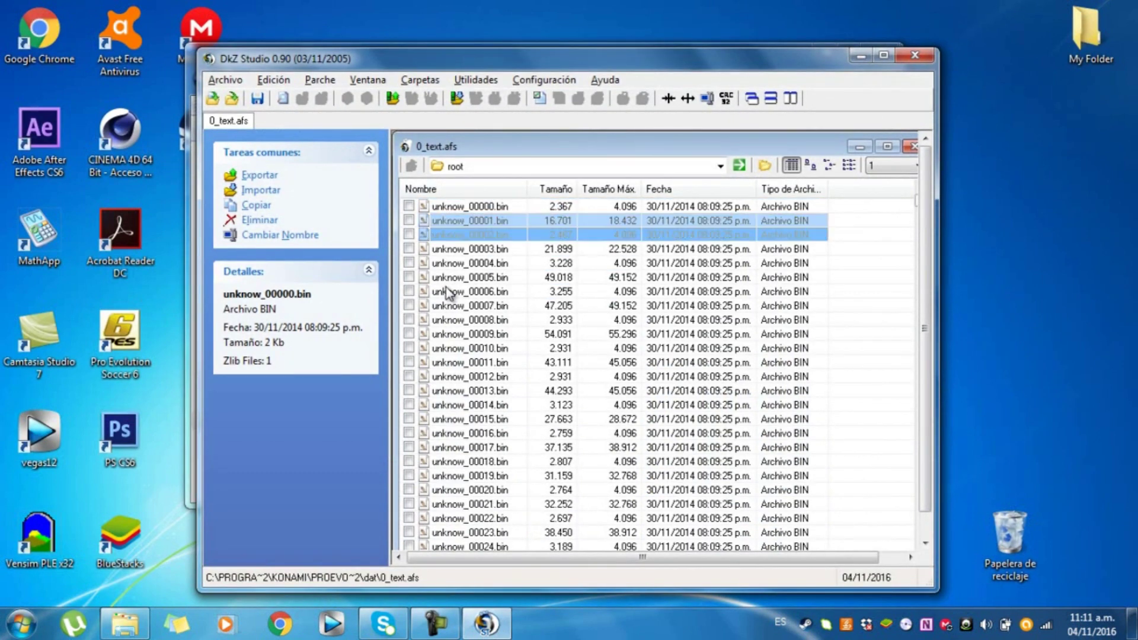
{"action": "key", "text": "Down"}
{"action": "key", "text": "Down"}
{"action": "key", "text": "Down"}
{"action": "key", "text": "Down"}
{"action": "key", "text": "Down"}
{"action": "key", "text": "Down"}
{"action": "key", "text": "Down"}
{"action": "key", "text": "Down"}
{"action": "key", "text": "Down"}
{"action": "key", "text": "Down"}
{"action": "key", "text": "Down"}
{"action": "key", "text": "Down"}
{"action": "key", "text": "Down"}
{"action": "key", "text": "Down"}
{"action": "key", "text": "Down"}
{"action": "key", "text": "Down"}
{"action": "key", "text": "Down"}
{"action": "key", "text": "Down"}
{"action": "key", "text": "Down"}
{"action": "key", "text": "Down"}
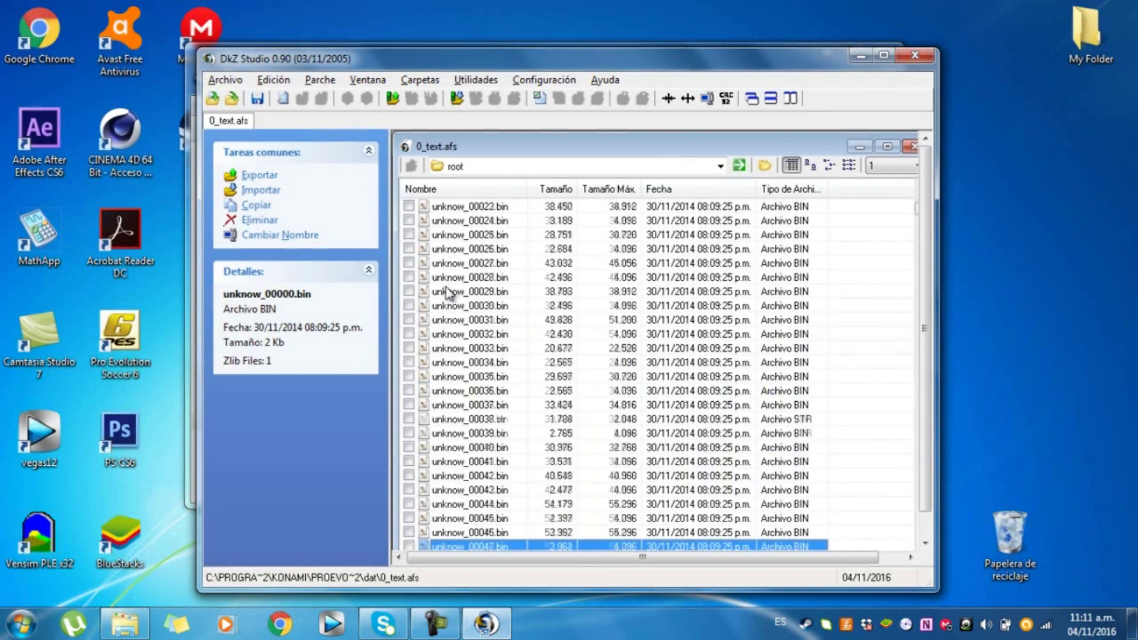
{"action": "key", "text": "Down"}
{"action": "key", "text": "Down"}
{"action": "key", "text": "Down"}
{"action": "key", "text": "Down"}
{"action": "key", "text": "Down"}
{"action": "key", "text": "Down"}
{"action": "key", "text": "Down"}
{"action": "key", "text": "Down"}
{"action": "key", "text": "Down"}
{"action": "key", "text": "Down"}
{"action": "key", "text": "Down"}
{"action": "key", "text": "Down"}
{"action": "key", "text": "Down"}
{"action": "key", "text": "Down"}
{"action": "key", "text": "Down"}
{"action": "key", "text": "Down"}
{"action": "key", "text": "Down"}
{"action": "key", "text": "Down"}
{"action": "key", "text": "Down"}
{"action": "key", "text": "Down"}
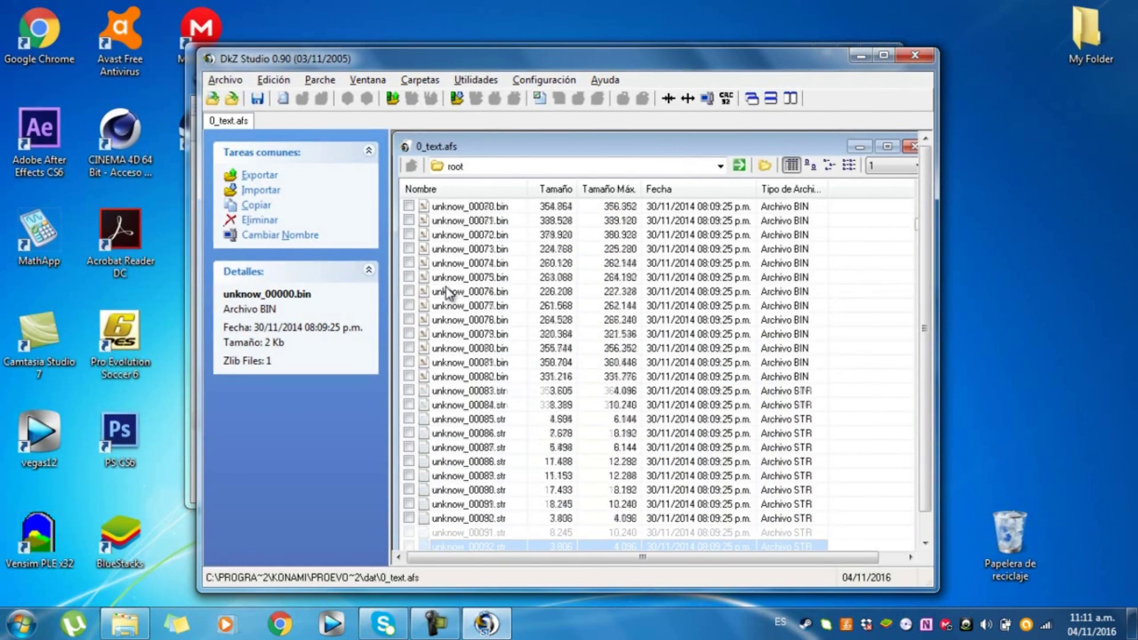
{"action": "key", "text": "Down"}
{"action": "key", "text": "Down"}
{"action": "key", "text": "Down"}
{"action": "key", "text": "Down"}
{"action": "key", "text": "Down"}
{"action": "key", "text": "Down"}
{"action": "key", "text": "Down"}
{"action": "key", "text": "Down"}
{"action": "key", "text": "Down"}
{"action": "key", "text": "Down"}
{"action": "key", "text": "Down"}
{"action": "key", "text": "Down"}
{"action": "key", "text": "Down"}
{"action": "key", "text": "Down"}
{"action": "key", "text": "Down"}
{"action": "key", "text": "Down"}
{"action": "key", "text": "Down"}
{"action": "key", "text": "Down"}
{"action": "key", "text": "Down"}
{"action": "key", "text": "Down"}
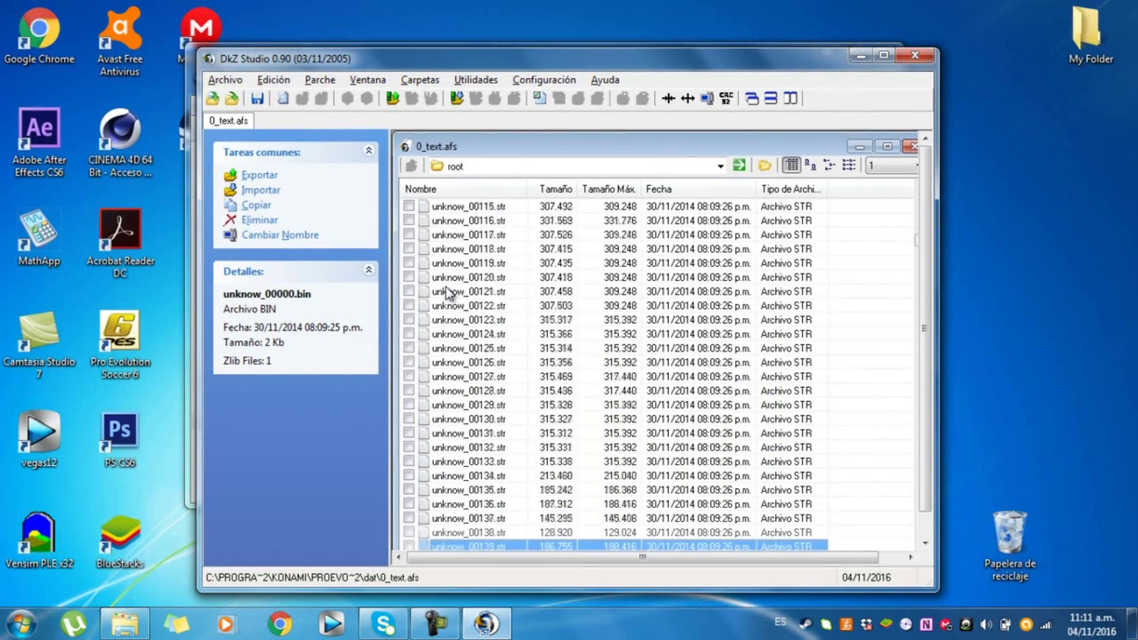
{"action": "key", "text": "Down"}
{"action": "key", "text": "Down"}
{"action": "key", "text": "Down"}
{"action": "key", "text": "Down"}
{"action": "key", "text": "Down"}
{"action": "key", "text": "Down"}
{"action": "key", "text": "Down"}
{"action": "key", "text": "Down"}
{"action": "key", "text": "Down"}
{"action": "key", "text": "Down"}
{"action": "key", "text": "Down"}
{"action": "key", "text": "Down"}
{"action": "key", "text": "Down"}
{"action": "key", "text": "Down"}
{"action": "key", "text": "Down"}
{"action": "key", "text": "Down"}
{"action": "key", "text": "Down"}
{"action": "key", "text": "Down"}
{"action": "key", "text": "Down"}
{"action": "key", "text": "Down"}
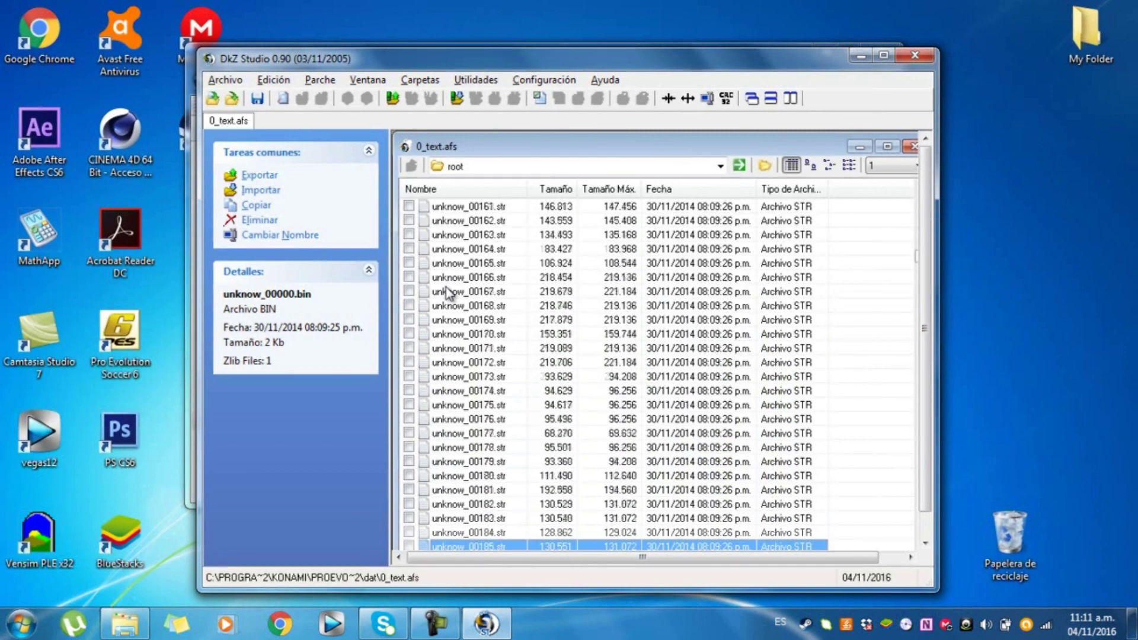
{"action": "key", "text": "Up"}
{"action": "key", "text": "Up"}
{"action": "key", "text": "Up"}
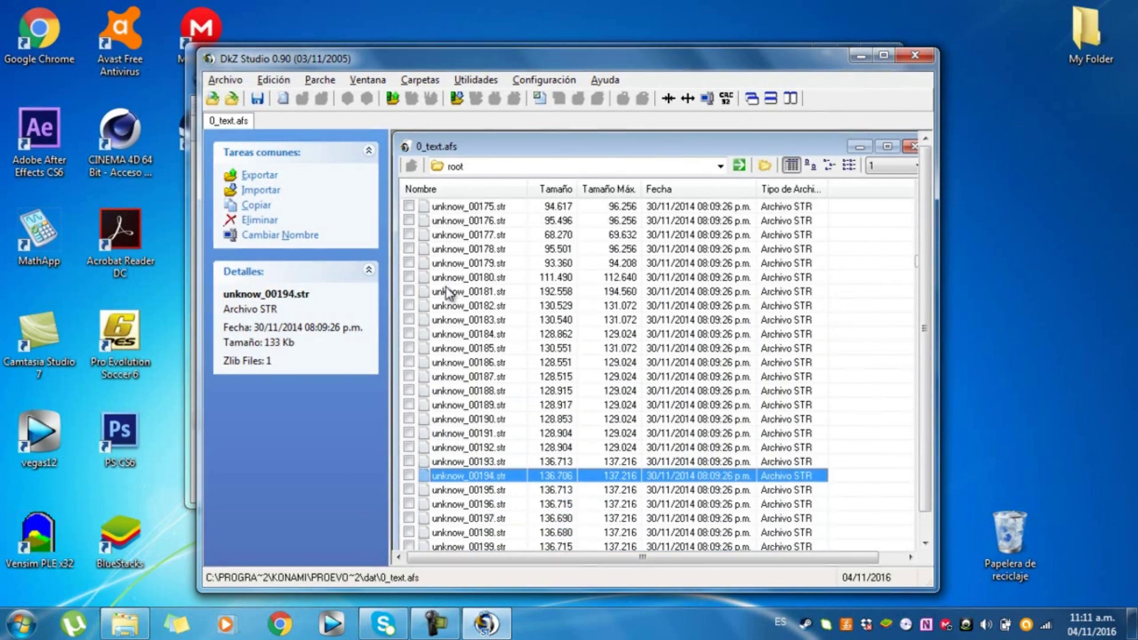
- Extend the selection to cover the entries unknow_00194.str through unknow_00199.str
{"action": "key", "text": "shift+Down"}
{"action": "key", "text": "shift+Down"}
{"action": "key", "text": "shift+Down"}
{"action": "key", "text": "shift+Down"}
{"action": "key", "text": "shift+Down"}
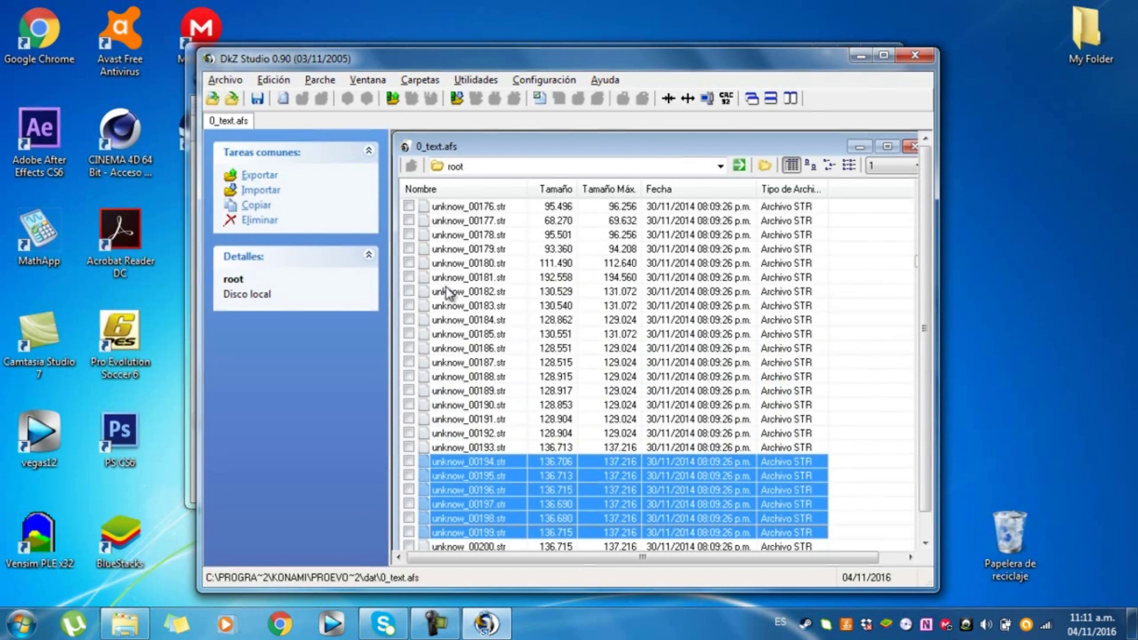
{"action": "right_click", "coordinate": [468, 485]}
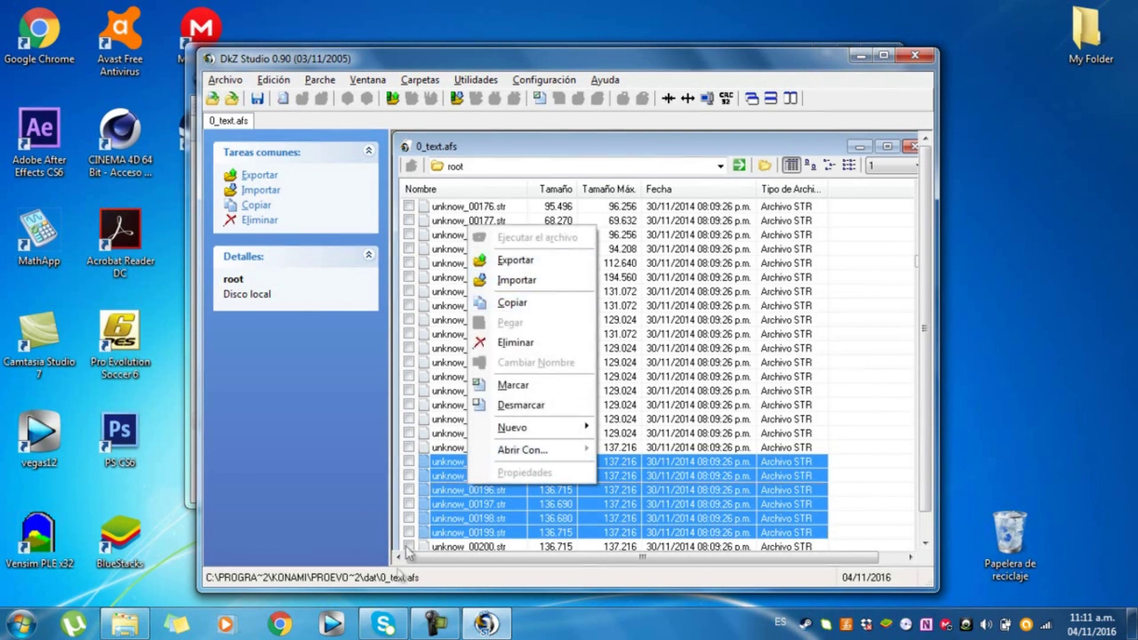
- Export only the entries unknow_00194.str, unknow_00195.str and unknow_00196.str to the desktop (Escritorio)
{"action": "left_click", "coordinate": [451, 490]}
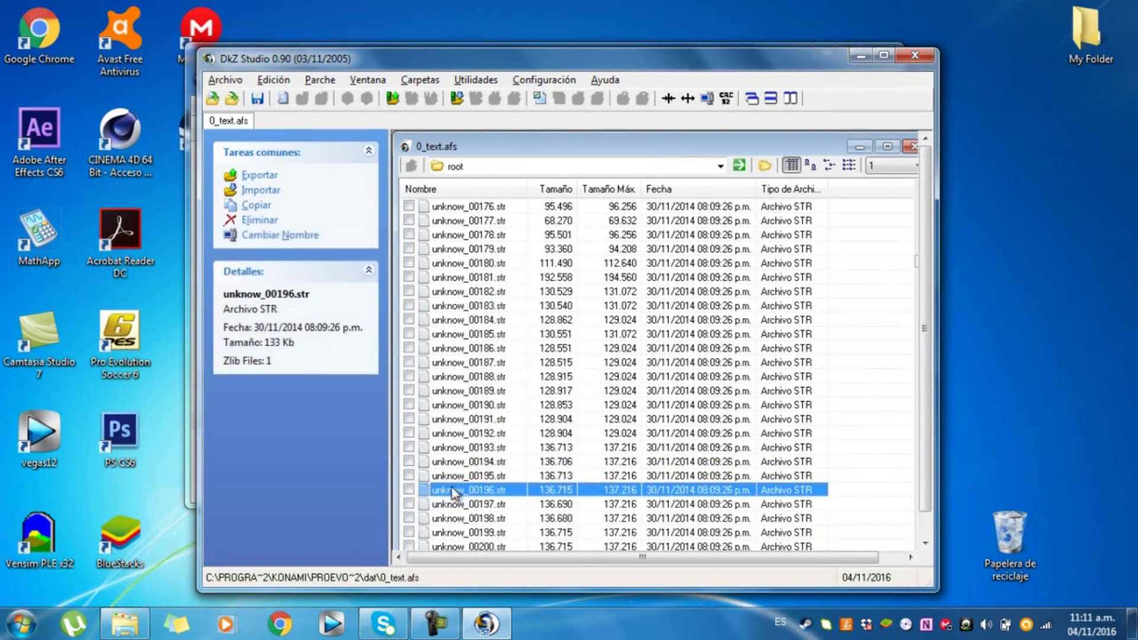
{"action": "key", "text": "shift+Up"}
{"action": "key", "text": "shift+Up"}
{"action": "right_click", "coordinate": [452, 485]}
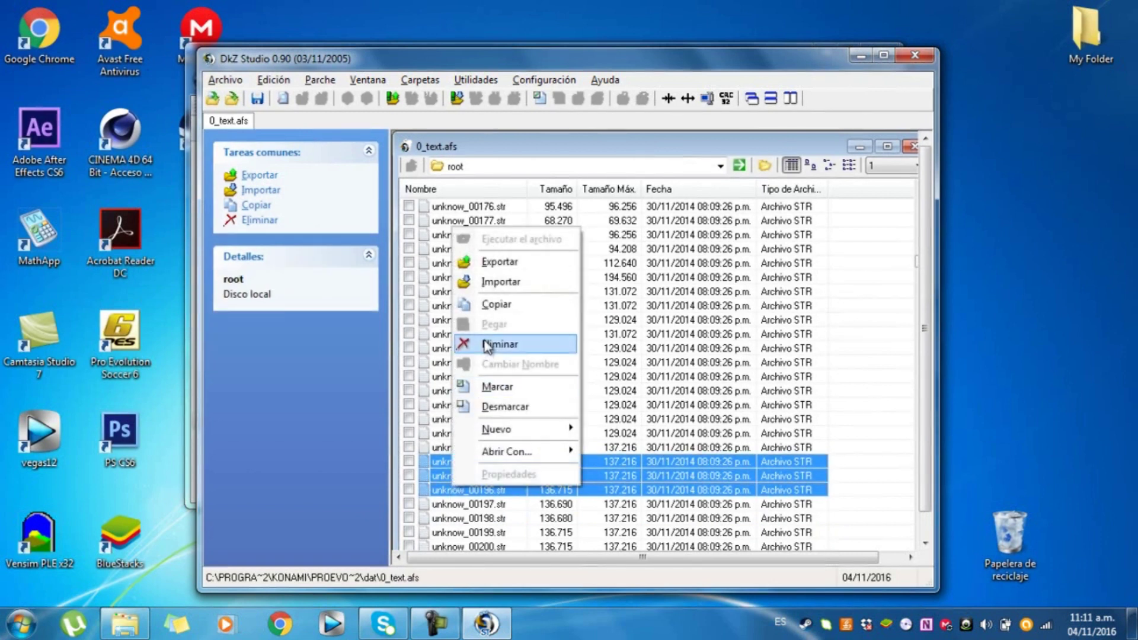
{"action": "left_click", "coordinate": [501, 262]}
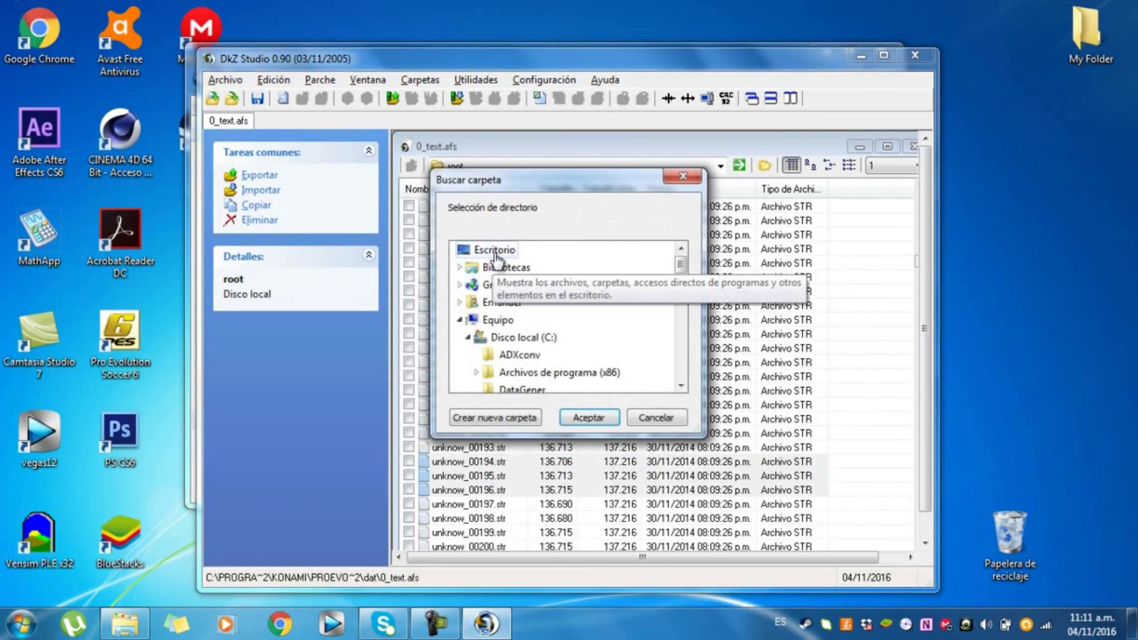
{"action": "left_click", "coordinate": [581, 417]}
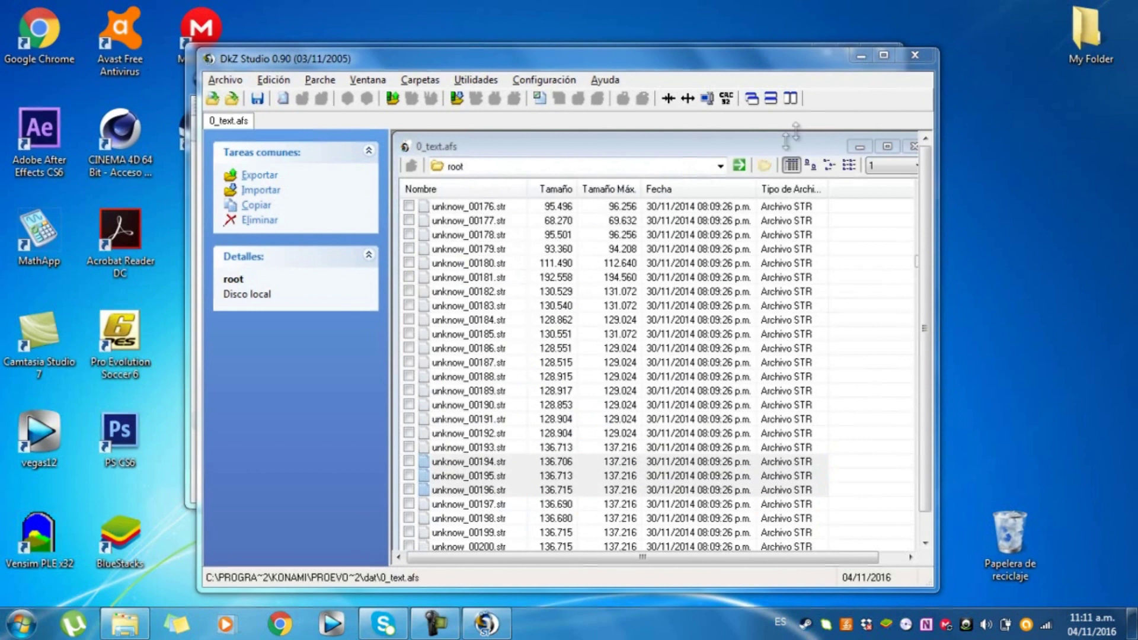
- Minimize the open windows and copy the three exported unknow files on the desktop
{"action": "left_click", "coordinate": [861, 55]}
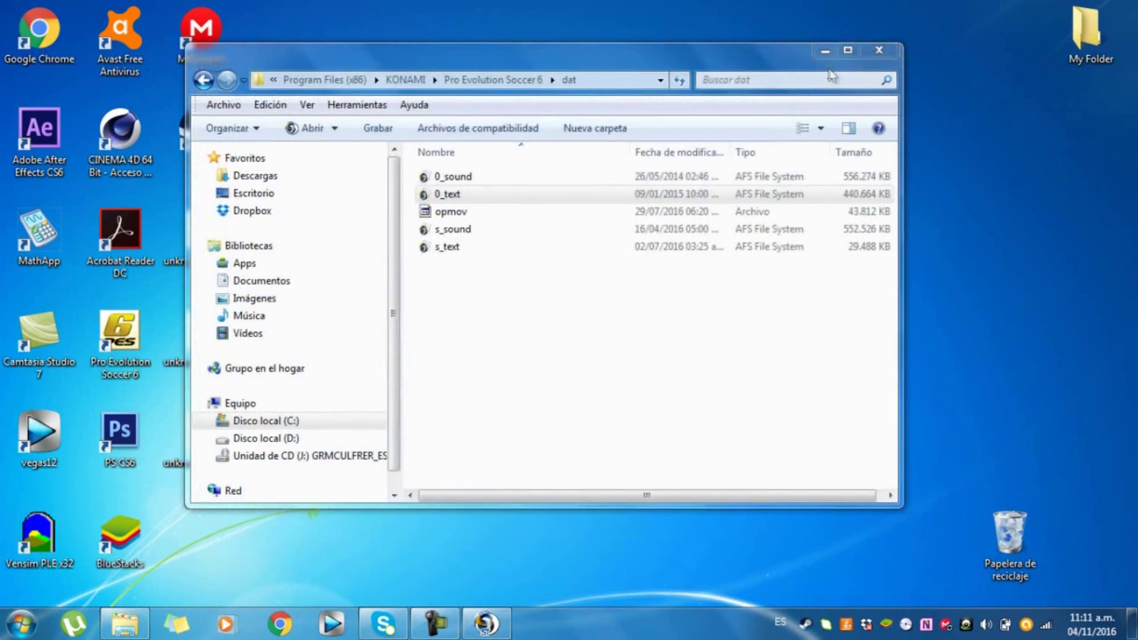
{"action": "left_click", "coordinate": [825, 52]}
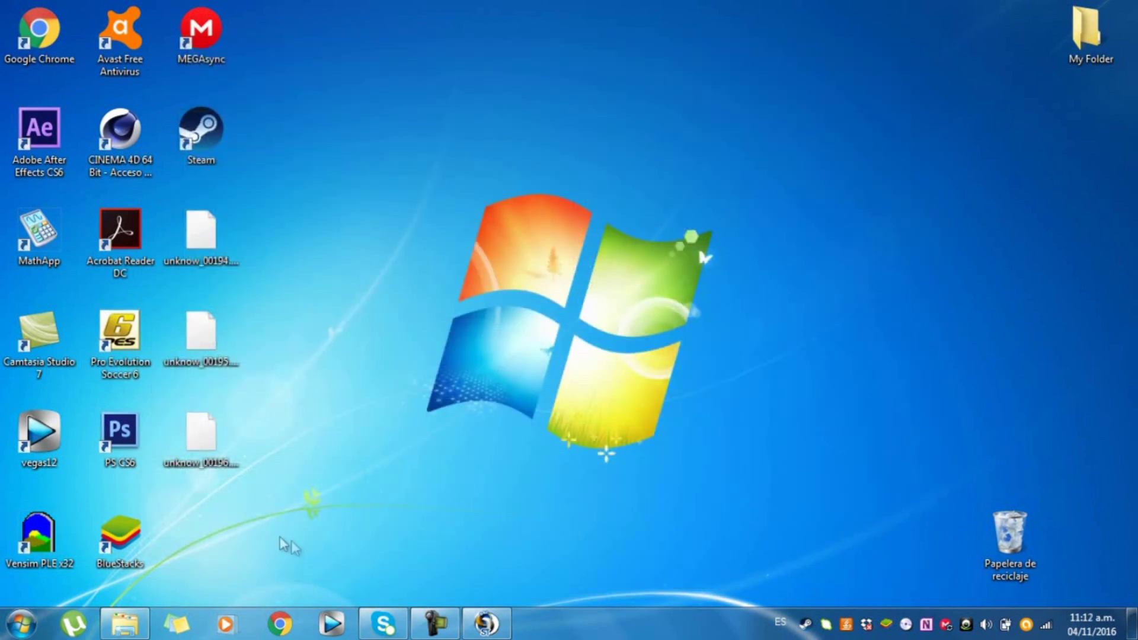
{"action": "left_click_drag", "start_coordinate": [268, 529], "coordinate": [190, 189]}
{"action": "right_click", "coordinate": [192, 235]}
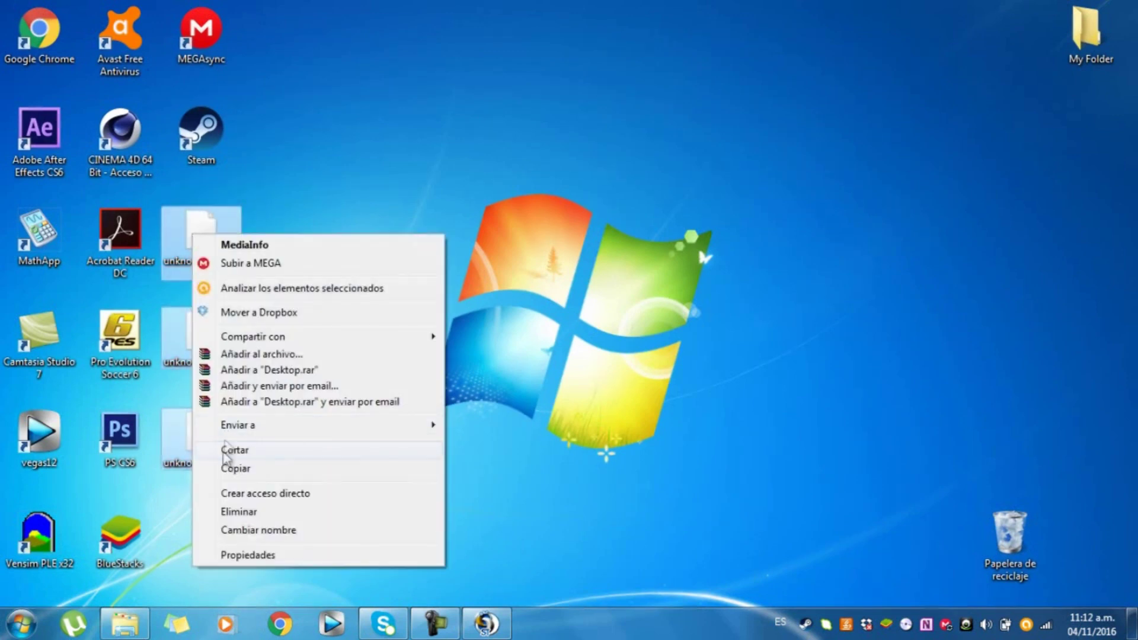
{"action": "left_click", "coordinate": [235, 468]}
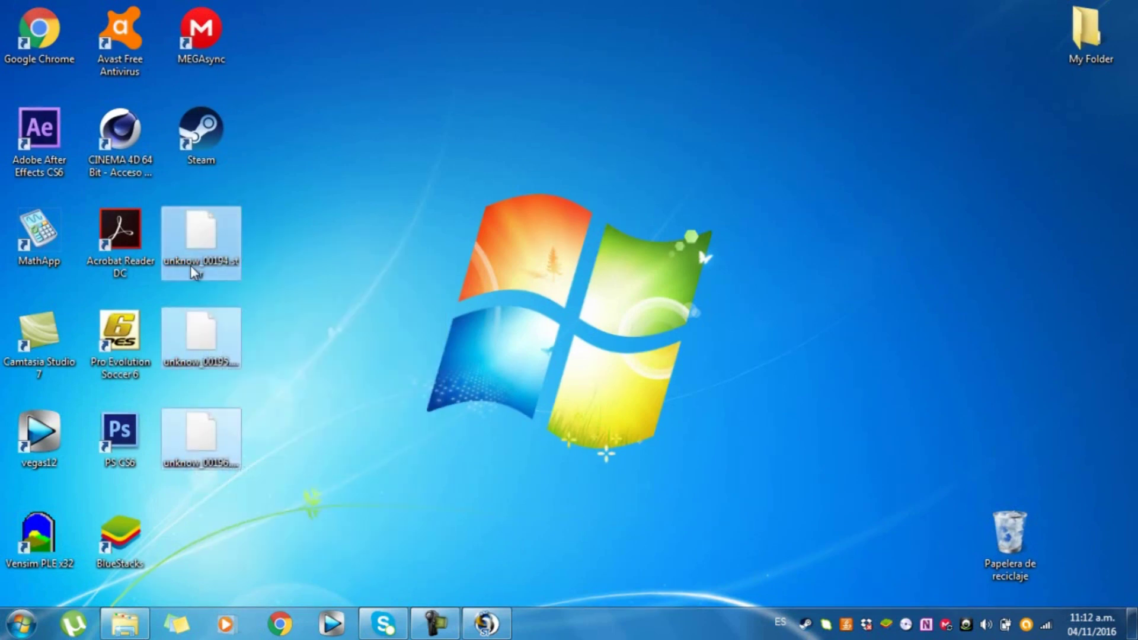
- Return to the Pro Evolution Soccer 6 folder in Explorer and open the dat folder inside kitserver
{"action": "left_click", "coordinate": [124, 623]}
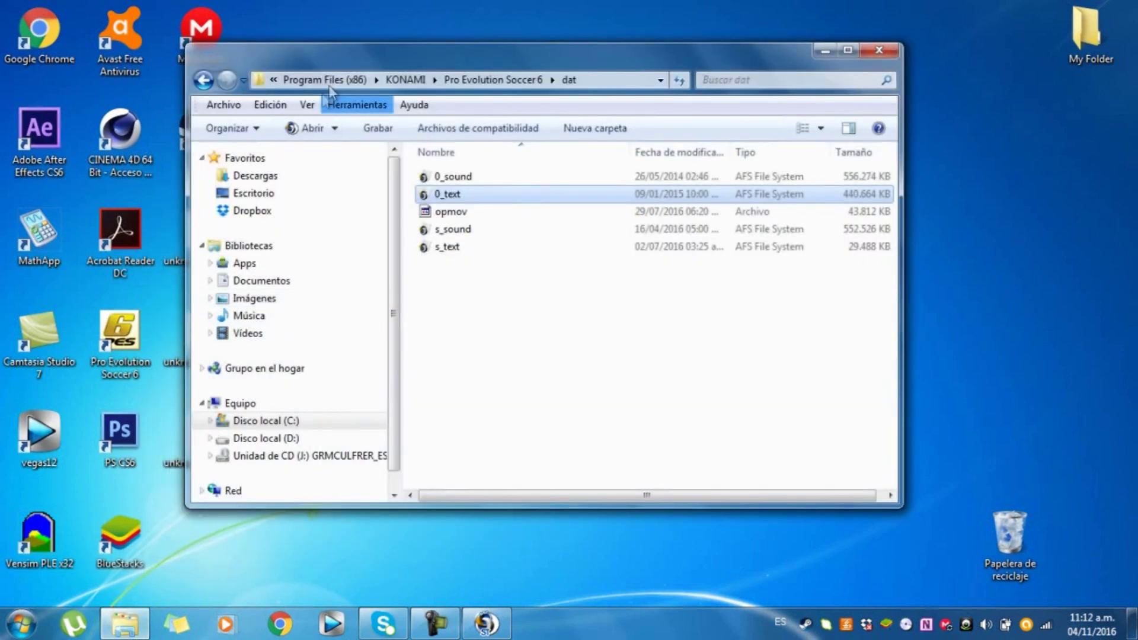
{"action": "left_click", "coordinate": [203, 79]}
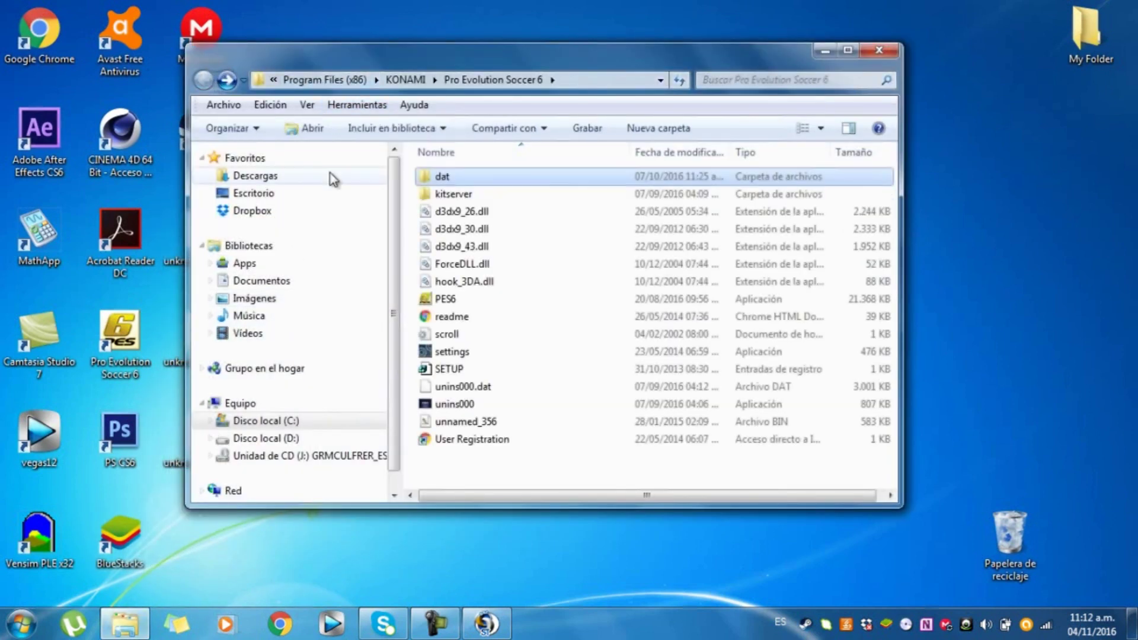
{"action": "double_click", "coordinate": [446, 195]}
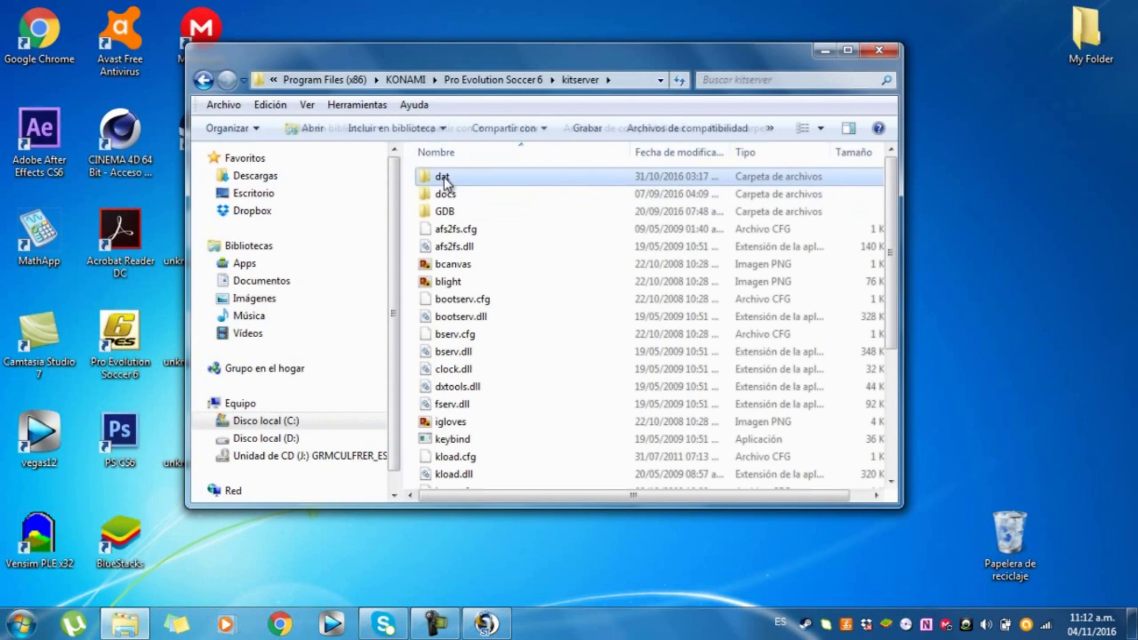
{"action": "double_click", "coordinate": [443, 177]}
- Open the 0_text.afs folder within Nueva carpeta in kitserver's dat folder
{"action": "double_click", "coordinate": [446, 178]}
{"action": "key", "text": "Down"}
{"action": "key", "text": "Down"}
{"action": "key", "text": "BackSpace"}
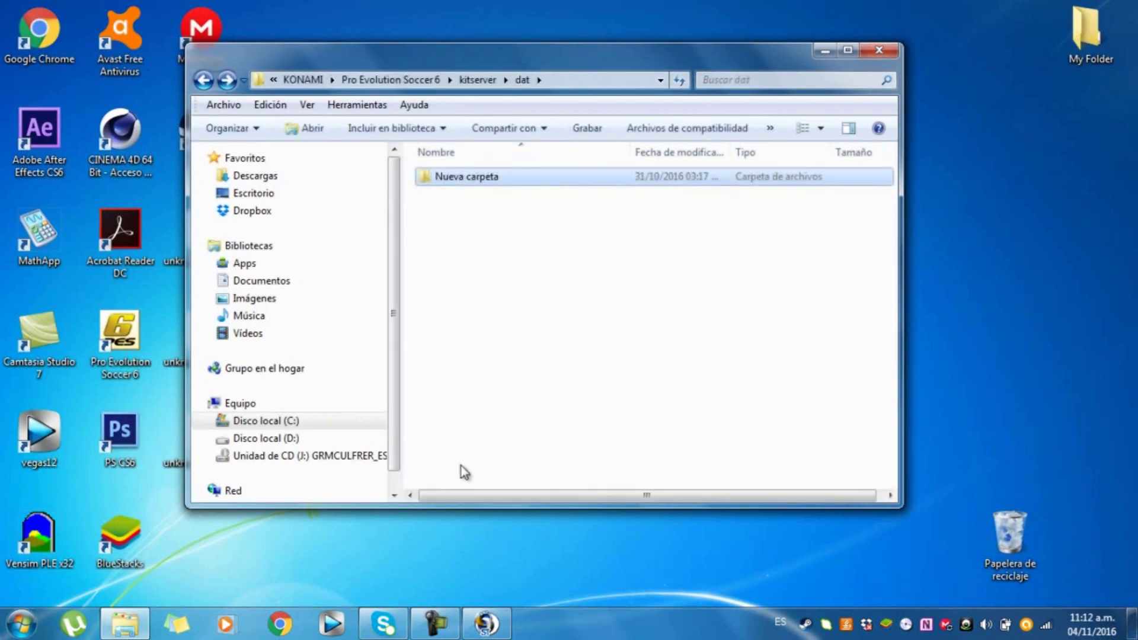
{"action": "key", "text": "Return"}
{"action": "key", "text": "Down"}
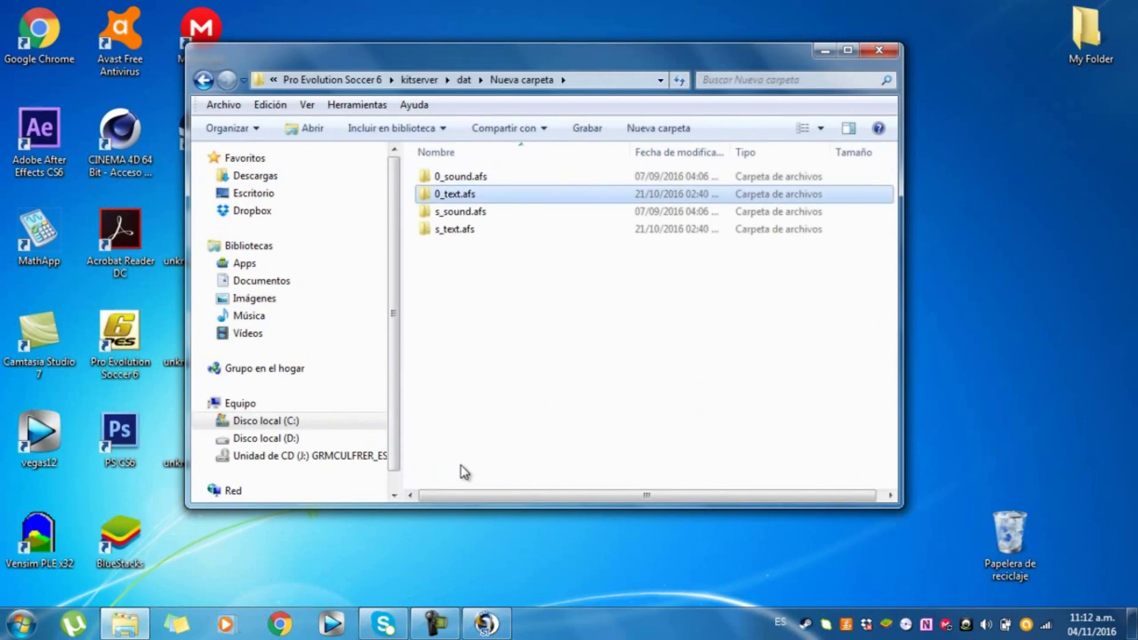
{"action": "key", "text": "Return"}
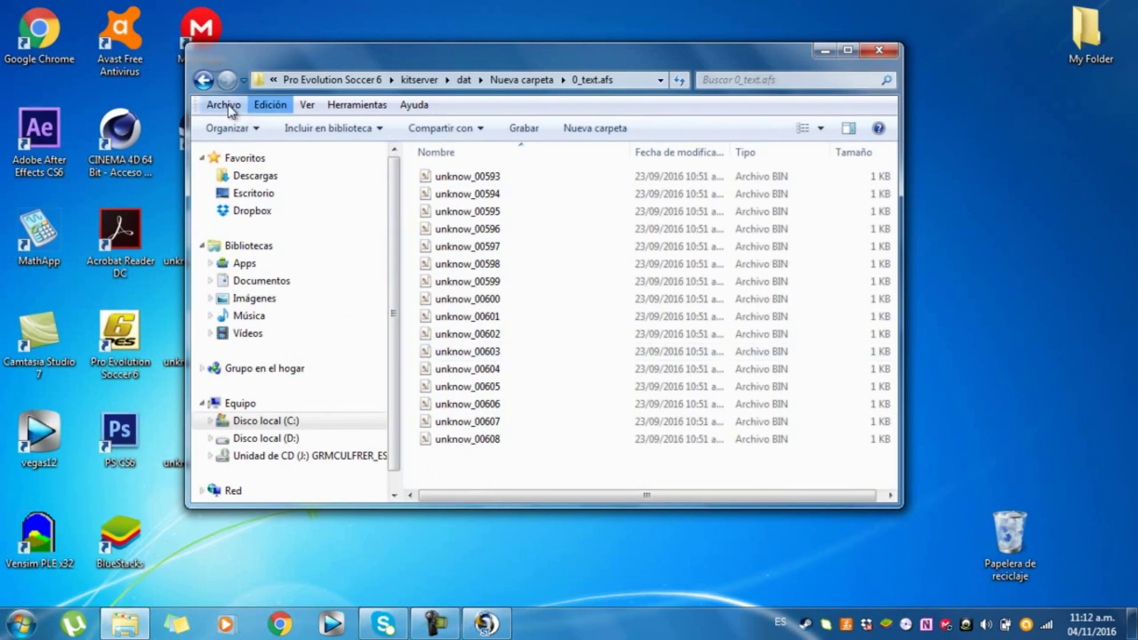
- Recheck the Nueva carpeta and 0_text.afs folders and close the Explorer window
{"action": "left_click", "coordinate": [203, 79]}
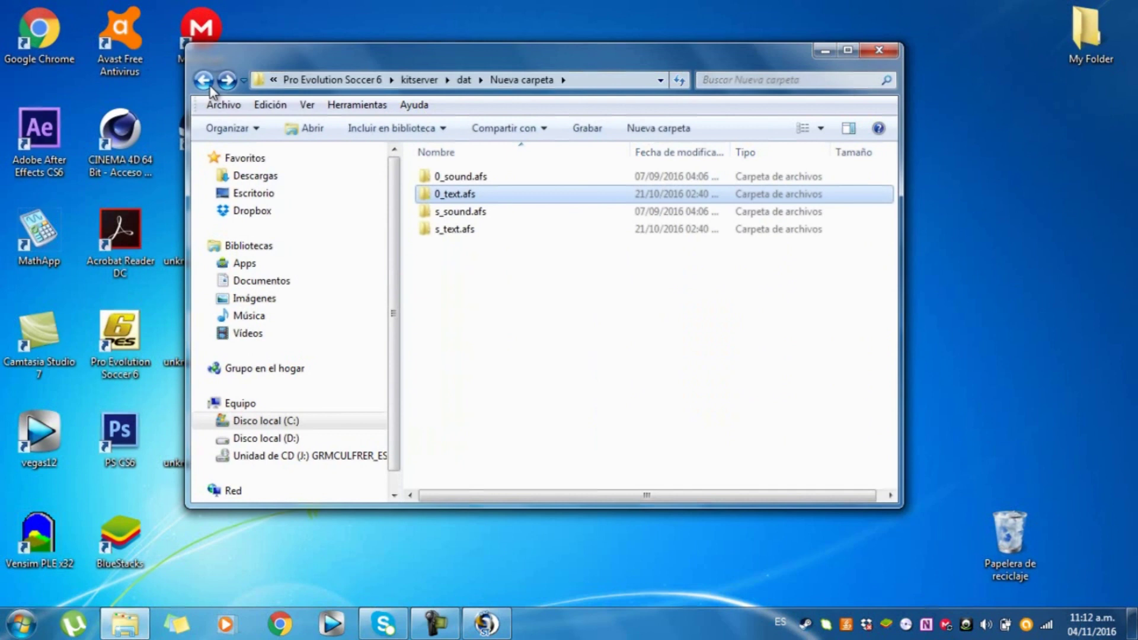
{"action": "left_click", "coordinate": [227, 81]}
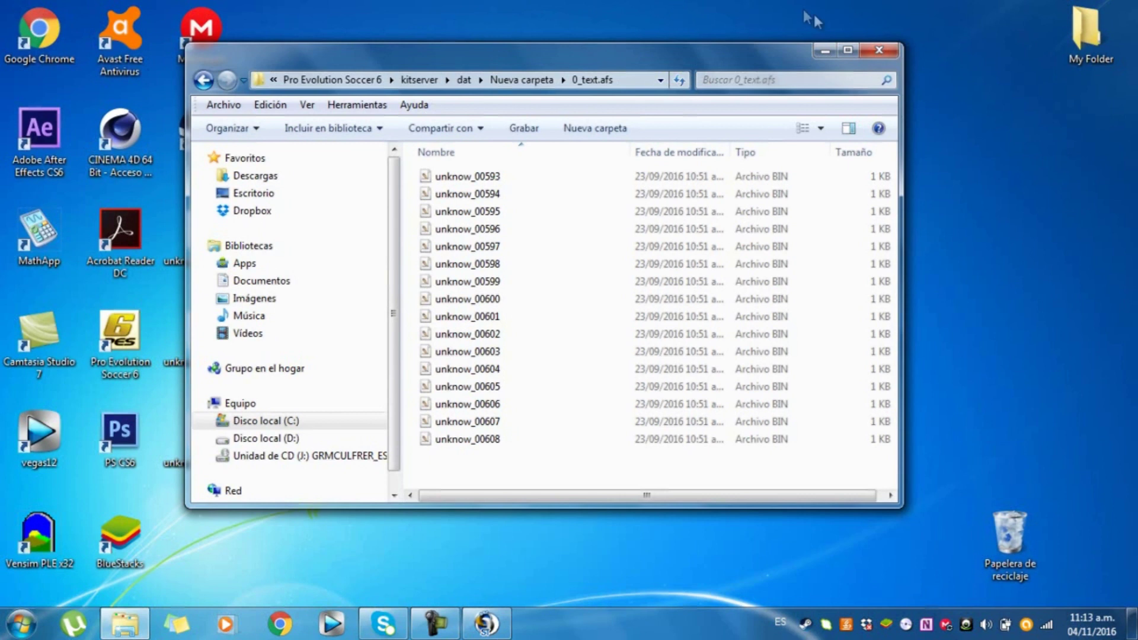
{"action": "left_click", "coordinate": [879, 50]}
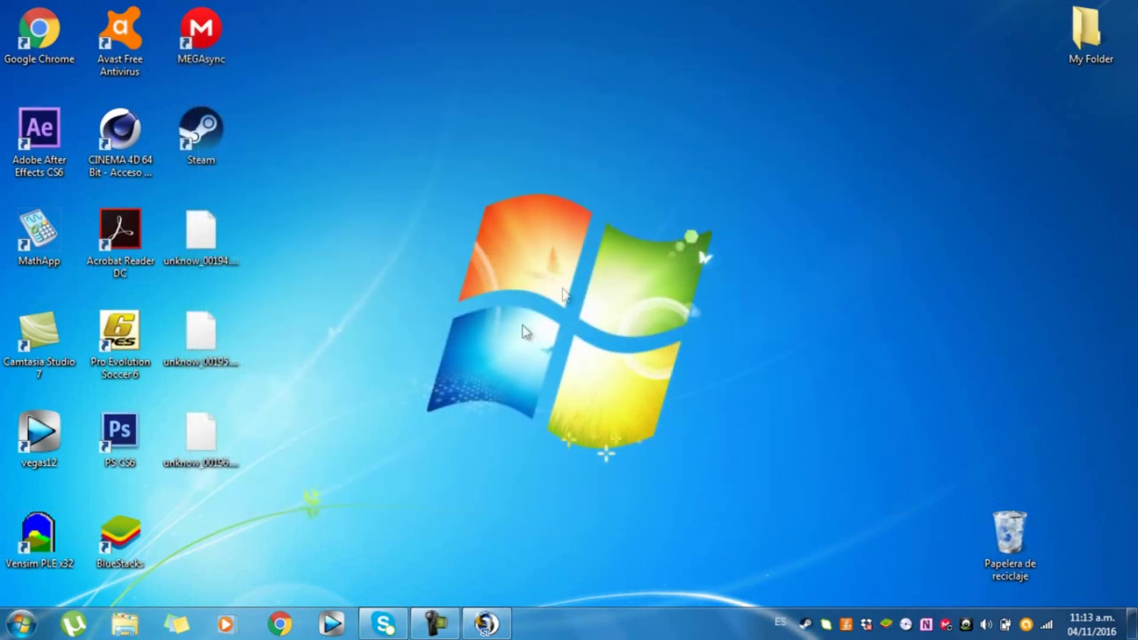
- Delete the three exported unknow files from the desktop
{"action": "left_click_drag", "start_coordinate": [237, 503], "coordinate": [209, 169]}
{"action": "key", "text": "Delete"}
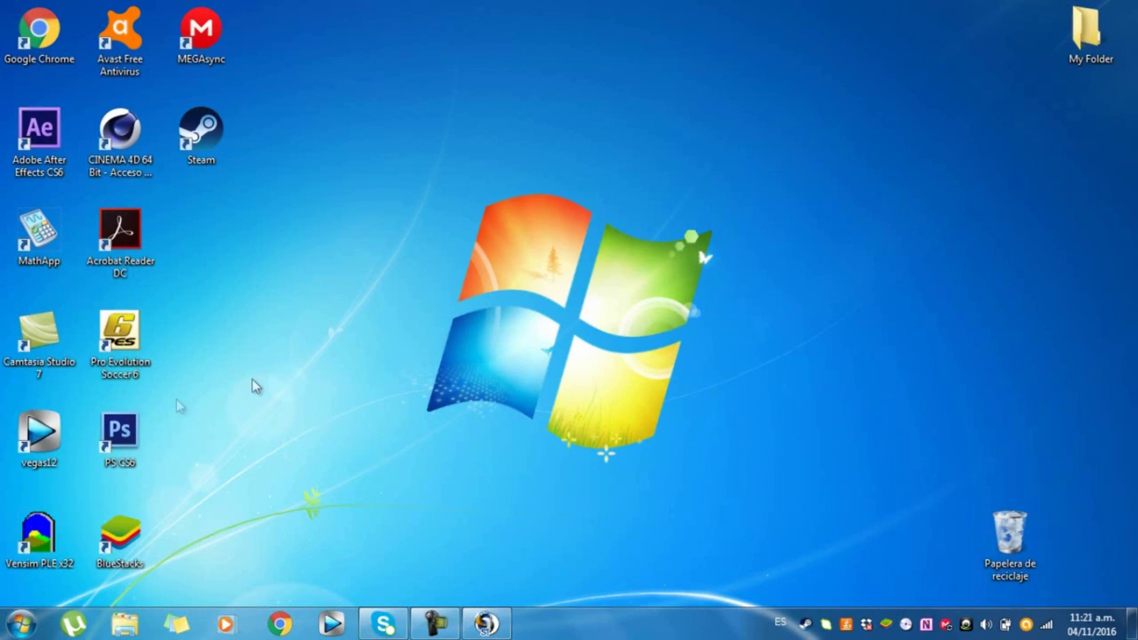
- Launch Pro Evolution Soccer 6 from its desktop shortcut and move the game window fully into view
{"action": "left_click", "coordinate": [152, 332]}
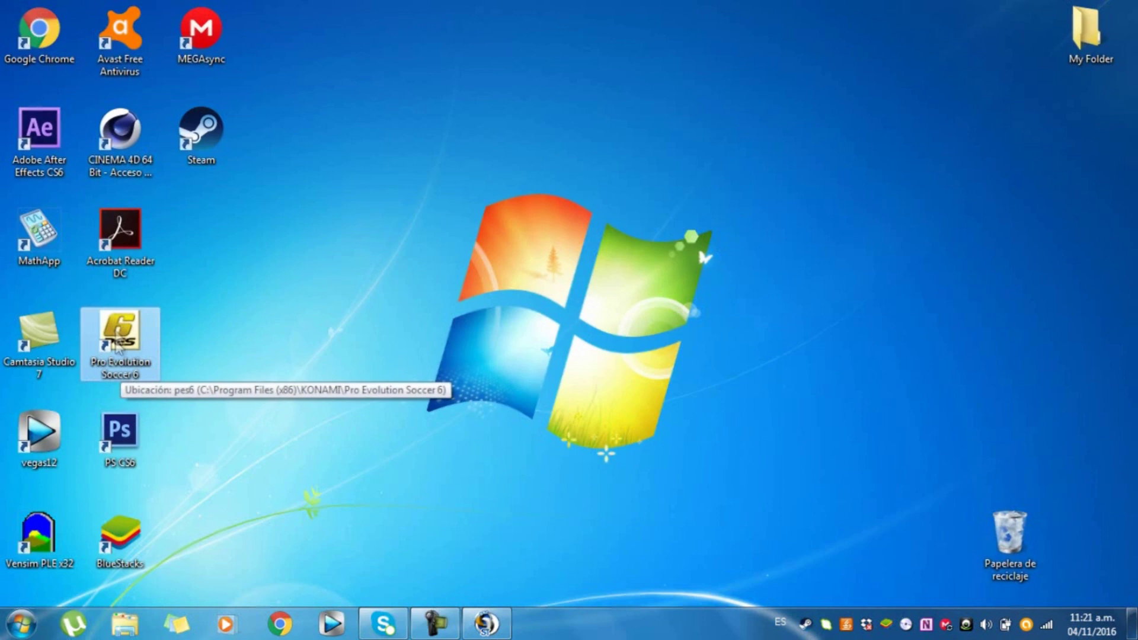
{"action": "double_click", "coordinate": [122, 380]}
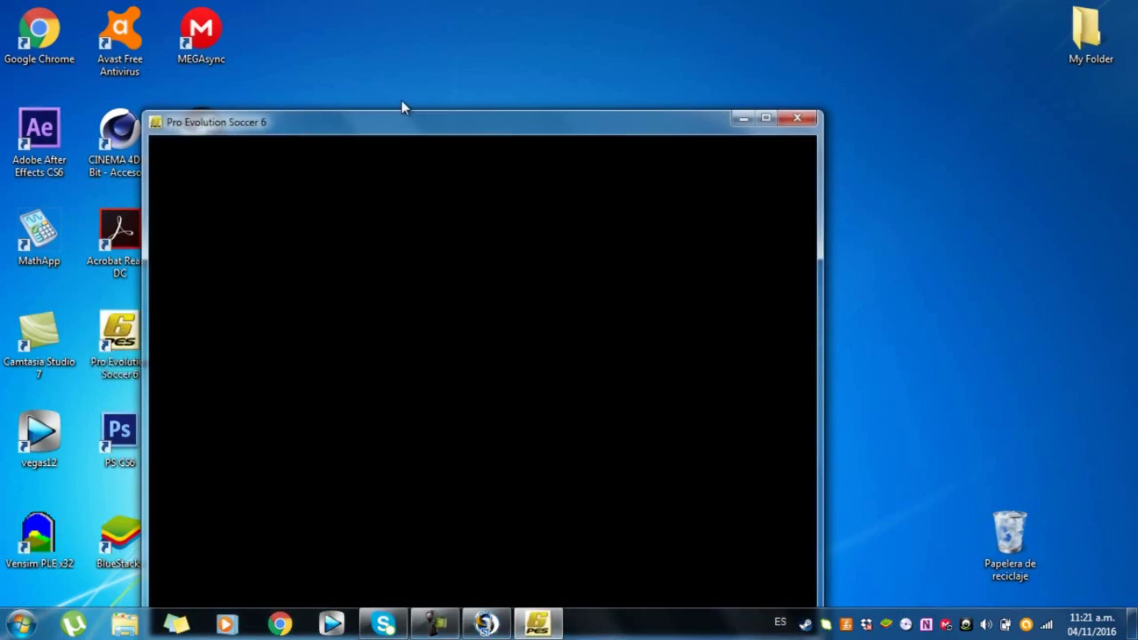
{"action": "left_click_drag", "start_coordinate": [398, 130], "coordinate": [474, 85]}
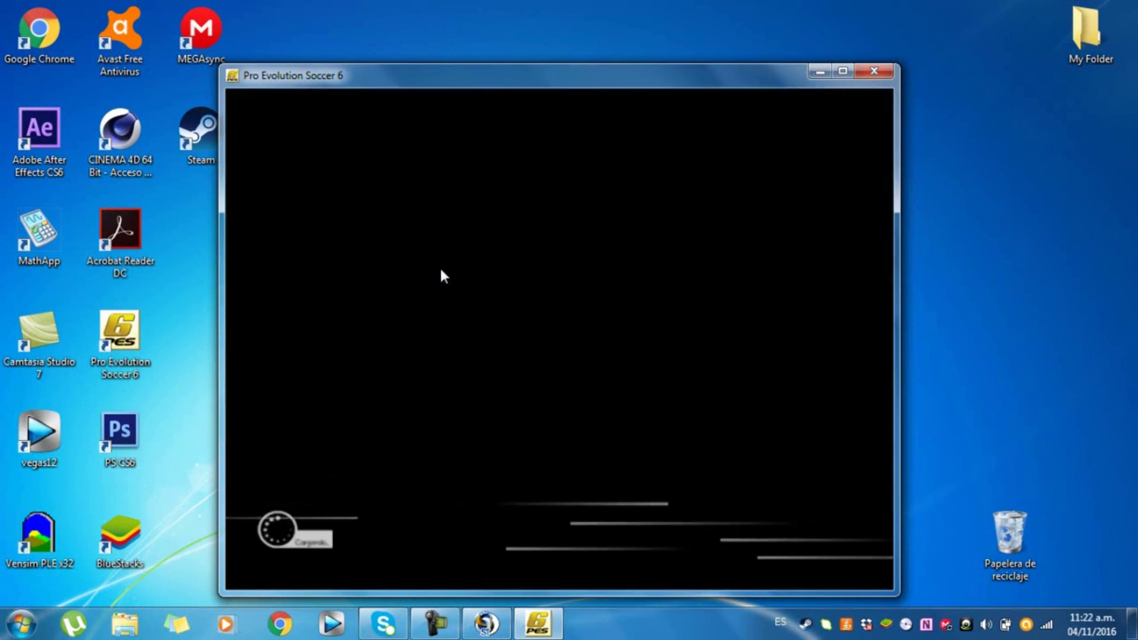
- Start an Exhibición match and assign the controller to a side in the personal configuration
{"action": "key", "text": "Return"}
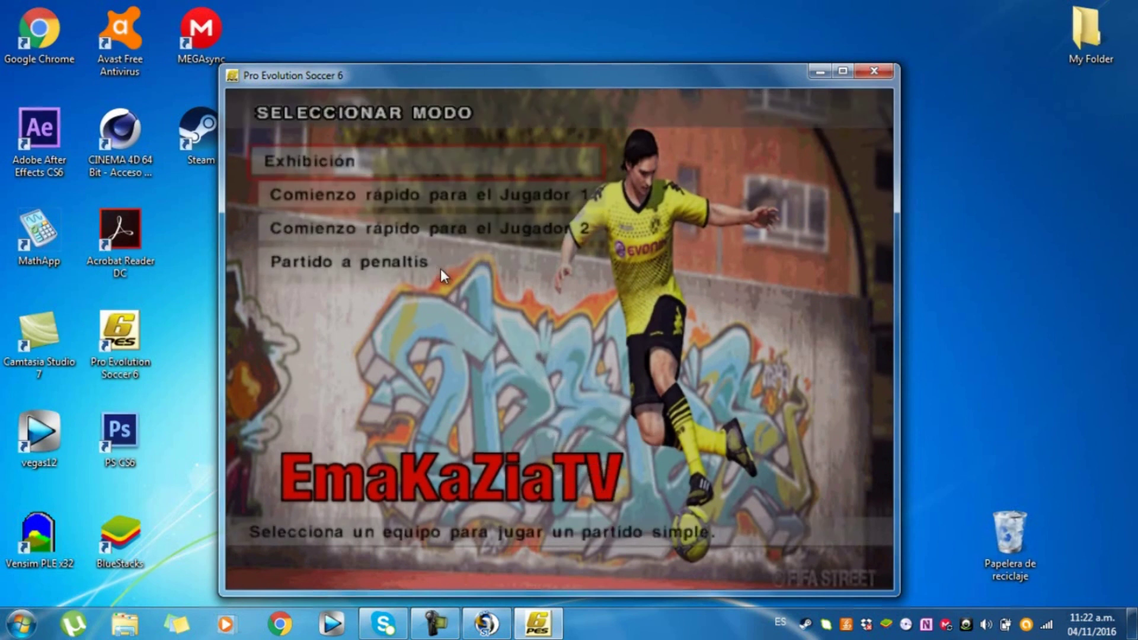
{"action": "key", "text": "Return"}
{"action": "key", "text": "Return"}
{"action": "key", "text": "Down"}
{"action": "key", "text": "Up"}
{"action": "key", "text": "Right"}
{"action": "key", "text": "Return"}
- Choose CA San Lorenzo as home team and Arsenal FC as visitor, and close the crashed game
{"action": "key", "text": "Down"}
{"action": "key", "text": "Down"}
{"action": "key", "text": "Down"}
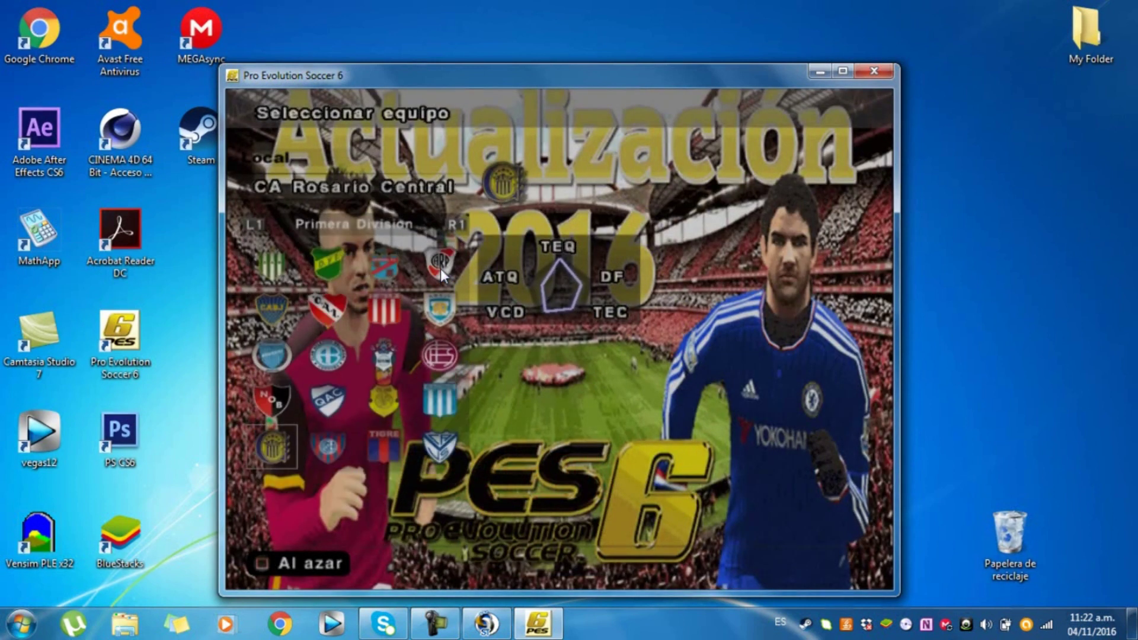
{"action": "key", "text": "Right"}
{"action": "key", "text": "Return"}
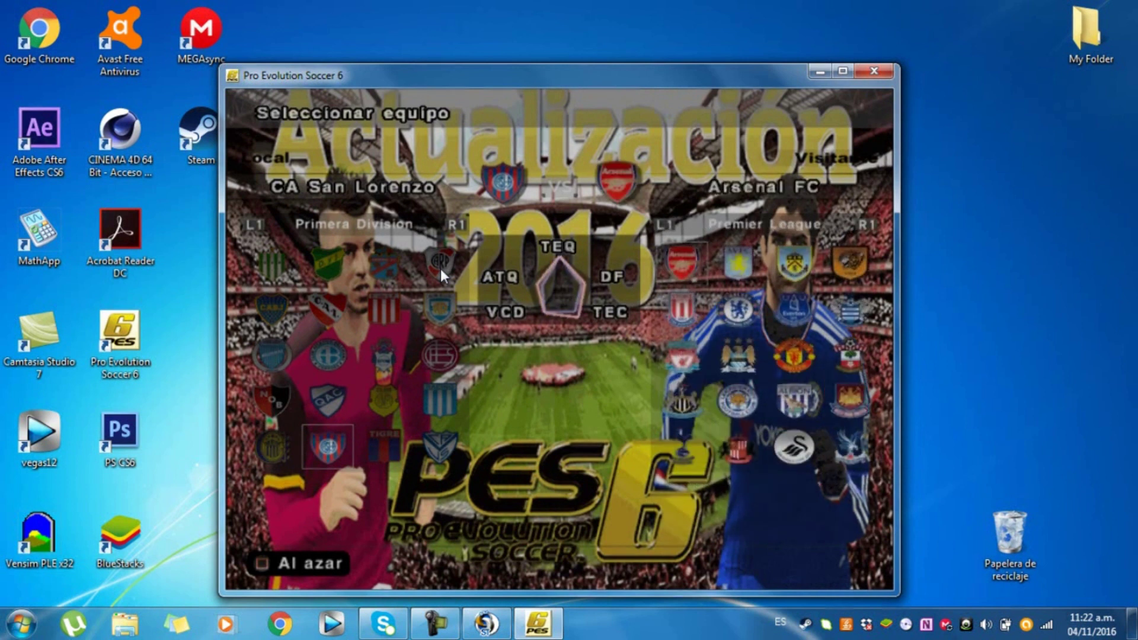
{"action": "key", "text": "Return"}
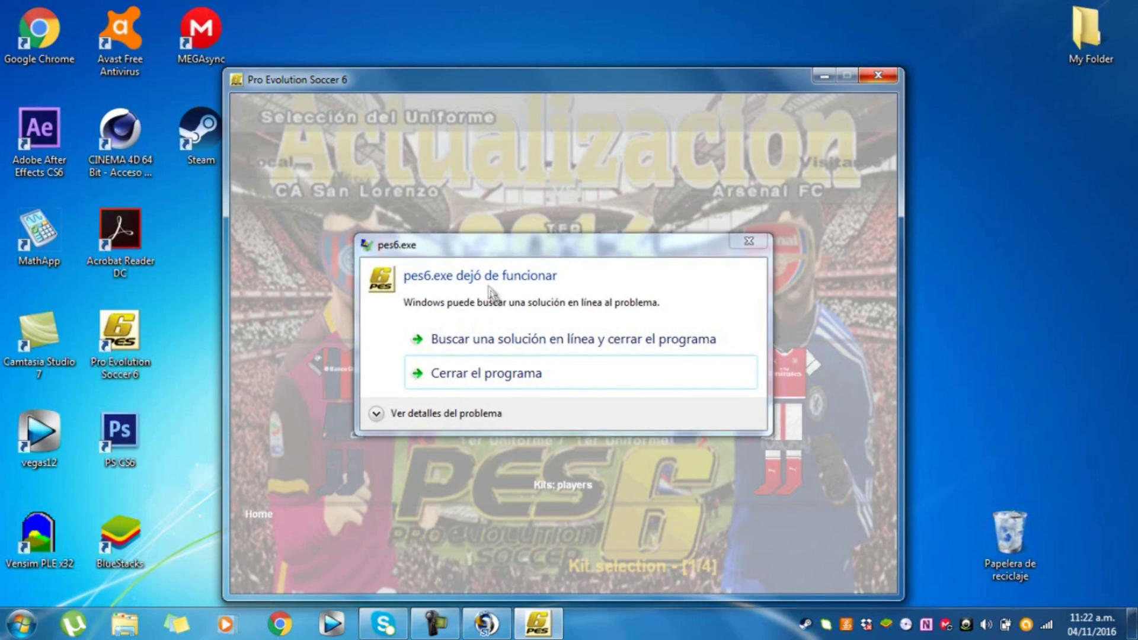
{"action": "left_click", "coordinate": [481, 358]}
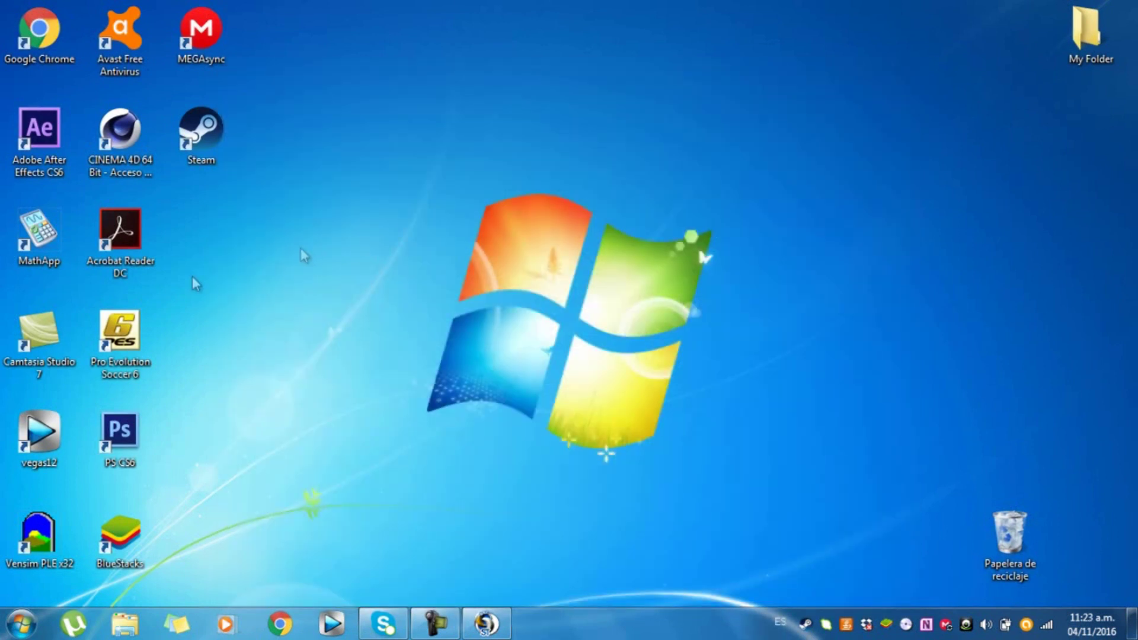
- Relaunch Pro Evolution Soccer 6 from its desktop shortcut, start an exhibition match and confirm the personal configuration
{"action": "double_click", "coordinate": [118, 349]}
{"action": "key", "text": "Return"}
{"action": "key", "text": "Return"}
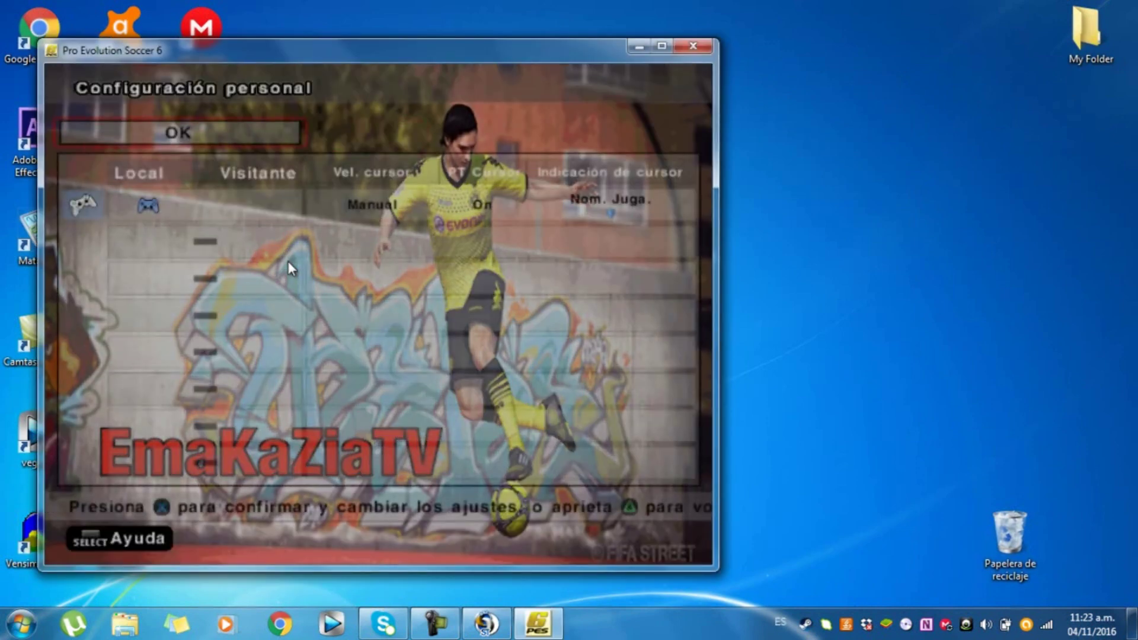
{"action": "key", "text": "Return"}
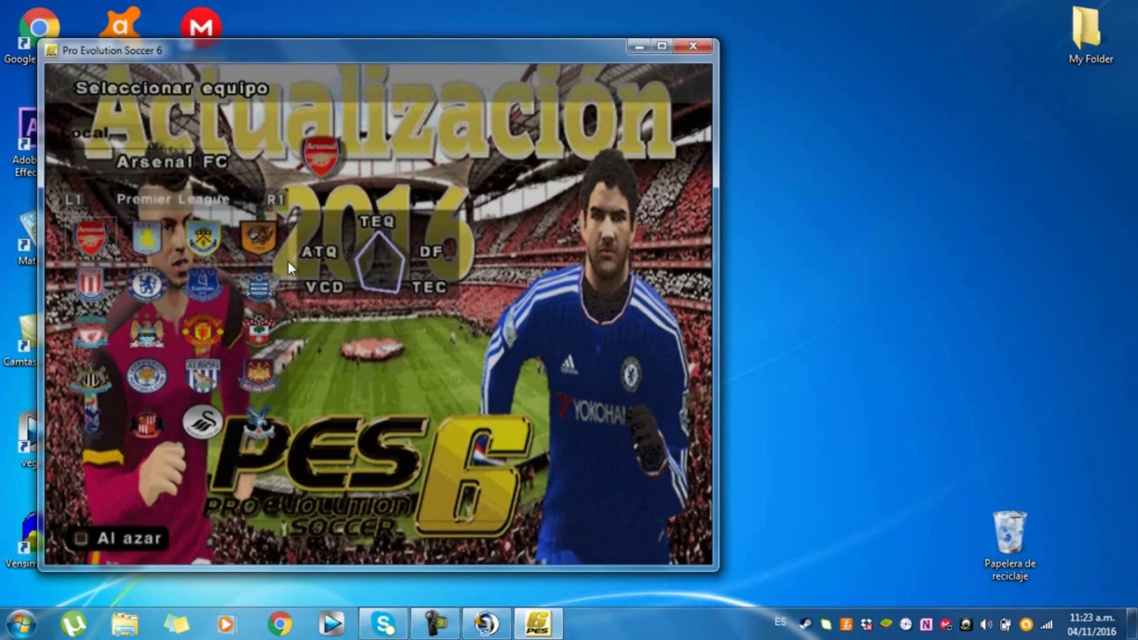
- Choose Chelsea FC from the Premier League as home team and UD Levante from Liga BBVA as visitor
{"action": "key", "text": "Down"}
{"action": "key", "text": "Right"}
{"action": "key", "text": "Return"}
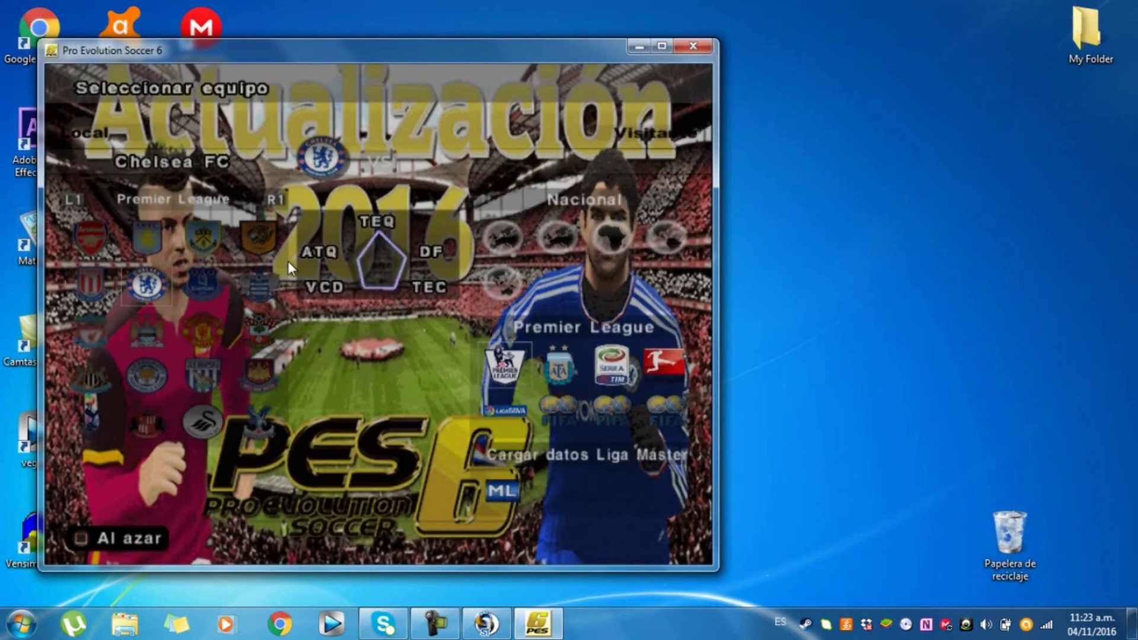
{"action": "key", "text": "Return"}
{"action": "key", "text": "Down"}
{"action": "key", "text": "Right"}
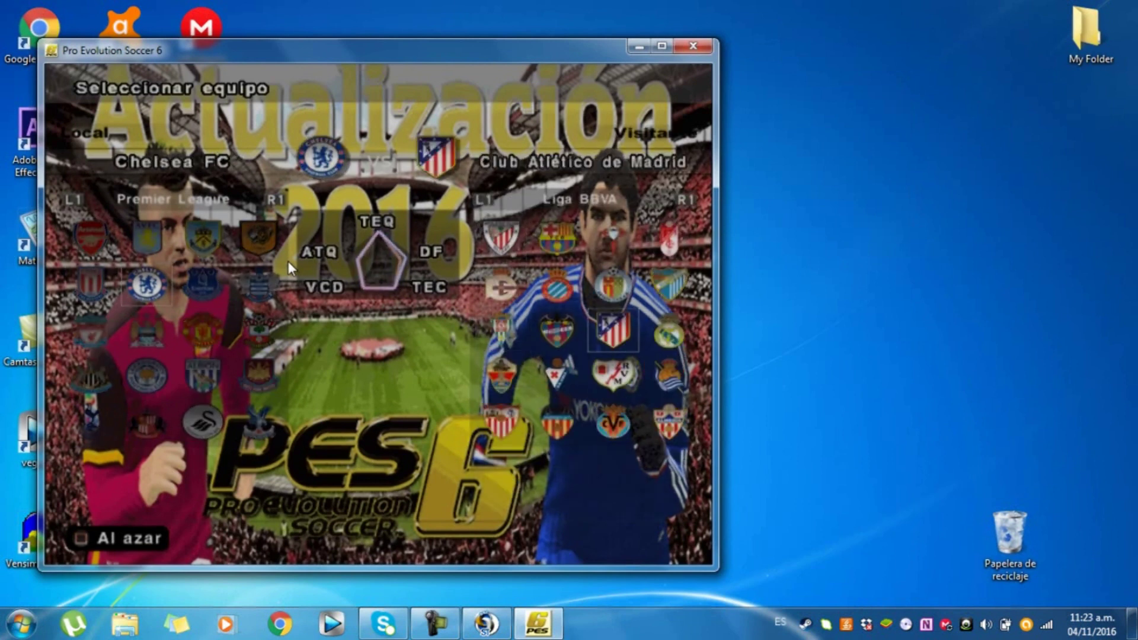
{"action": "key", "text": "Left"}
{"action": "key", "text": "Return"}
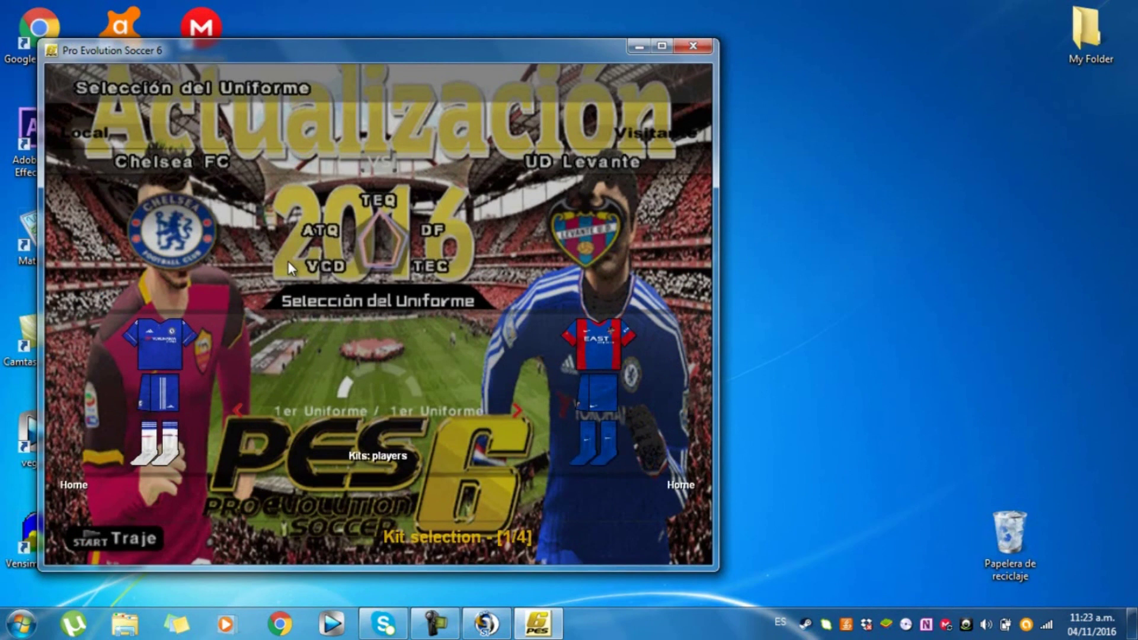
- Accept the kits and general settings to start the Chelsea FC vs UD Levante match, and close the game after it reaches kick-off
{"action": "key", "text": "Return"}
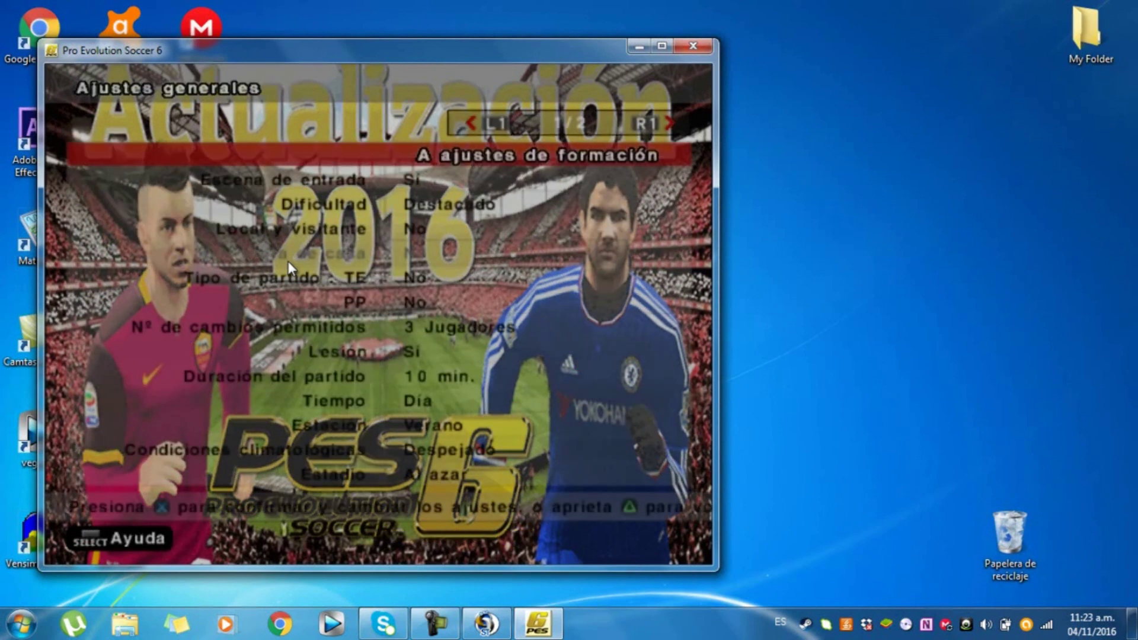
{"action": "key", "text": "Return"}
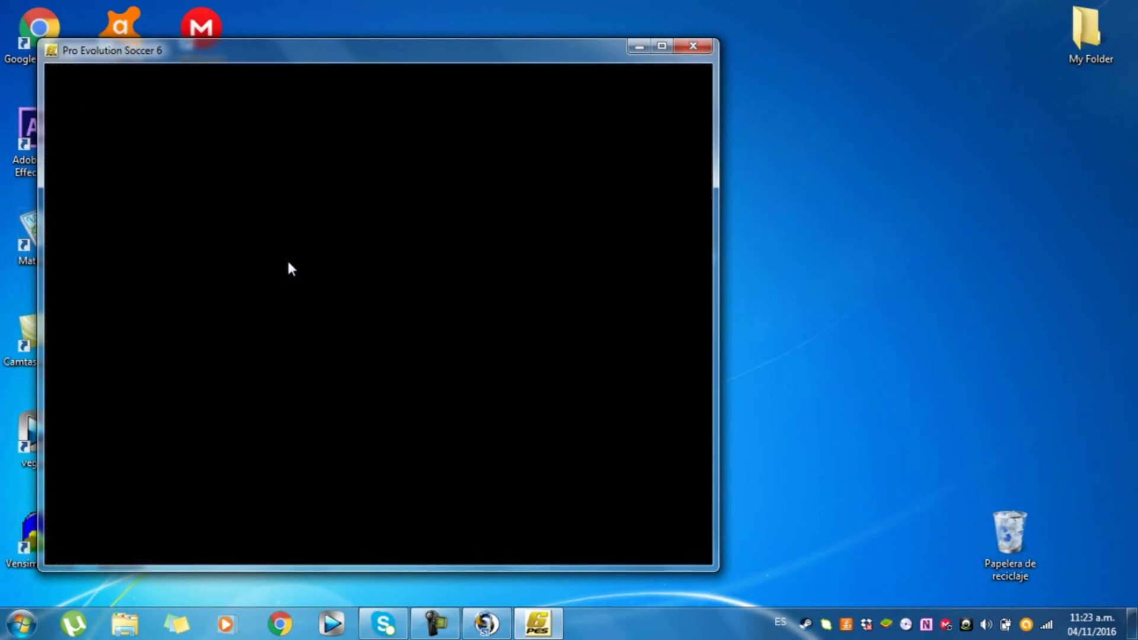
{"action": "key", "text": "Return"}
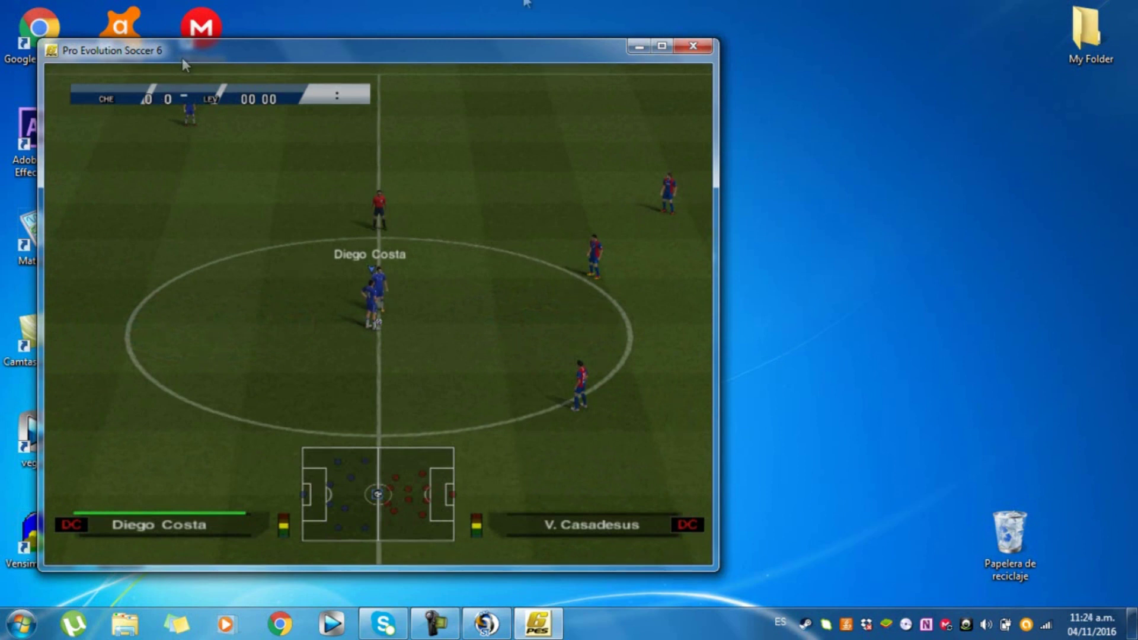
{"action": "left_click", "coordinate": [703, 45]}
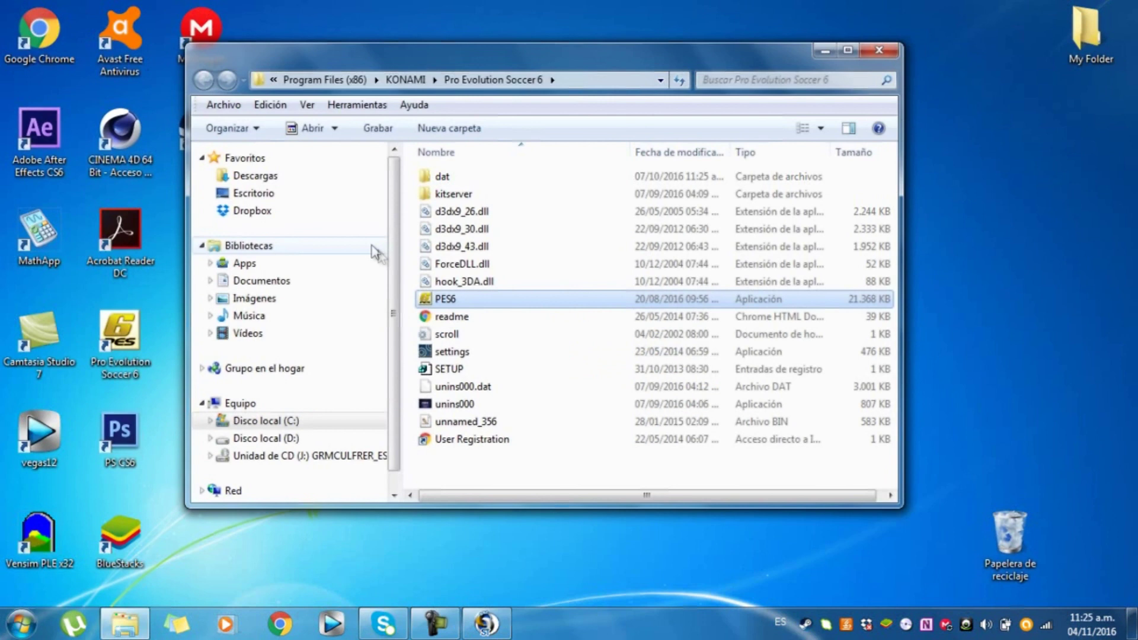
- Open the map text file in the kitserver\GDB\faces folder of Pro Evolution Soccer 6
{"action": "double_click", "coordinate": [444, 196]}
{"action": "double_click", "coordinate": [445, 212]}
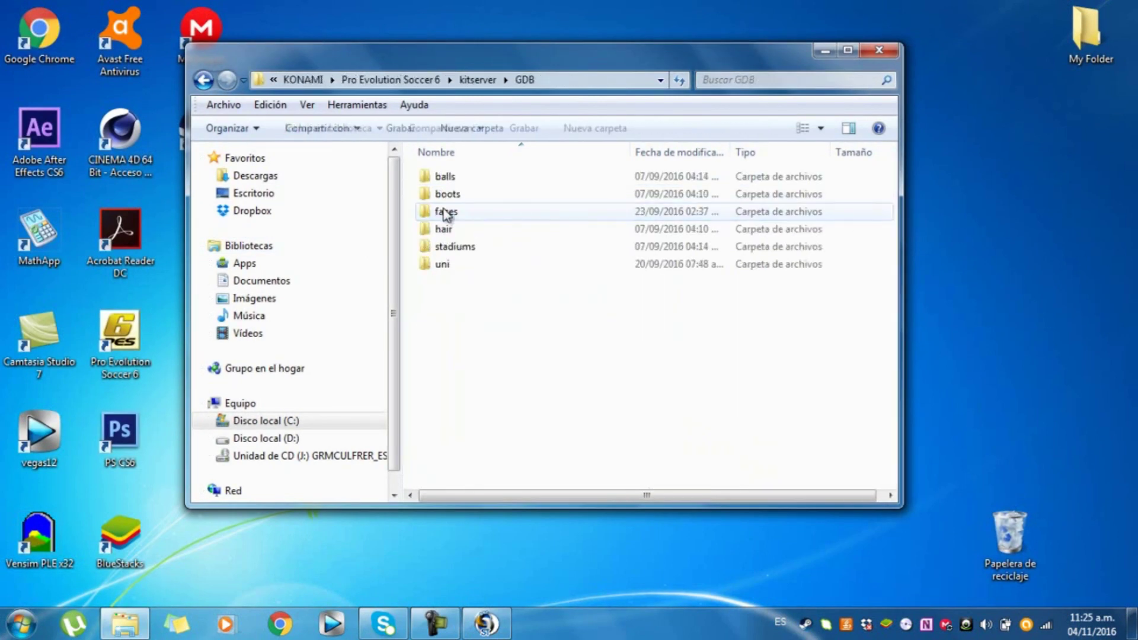
{"action": "double_click", "coordinate": [446, 212]}
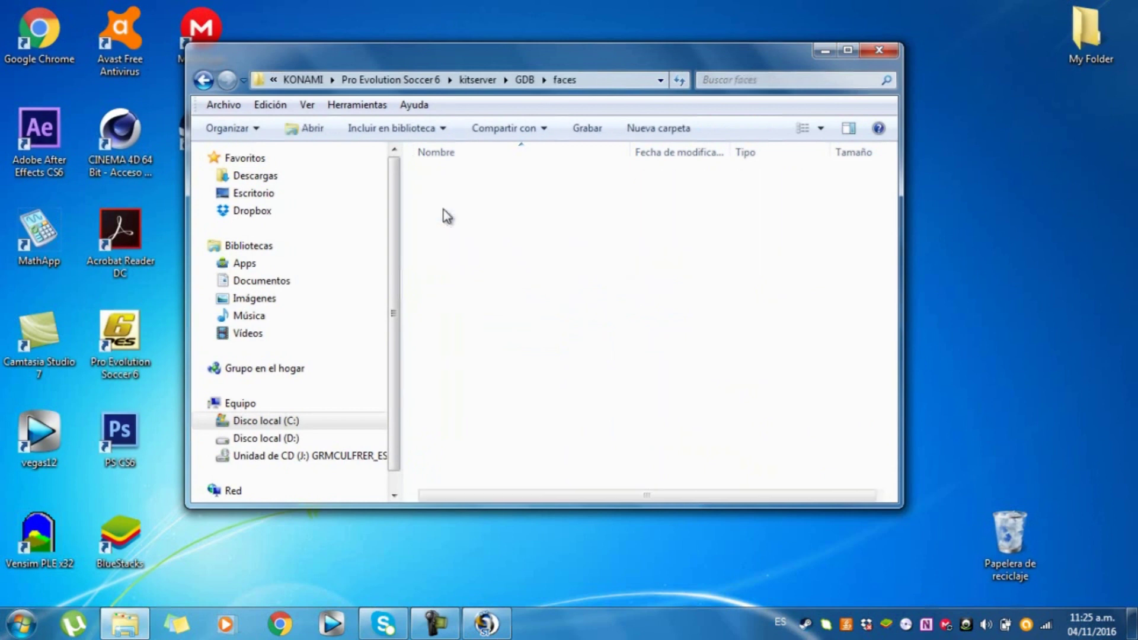
{"action": "double_click", "coordinate": [467, 422]}
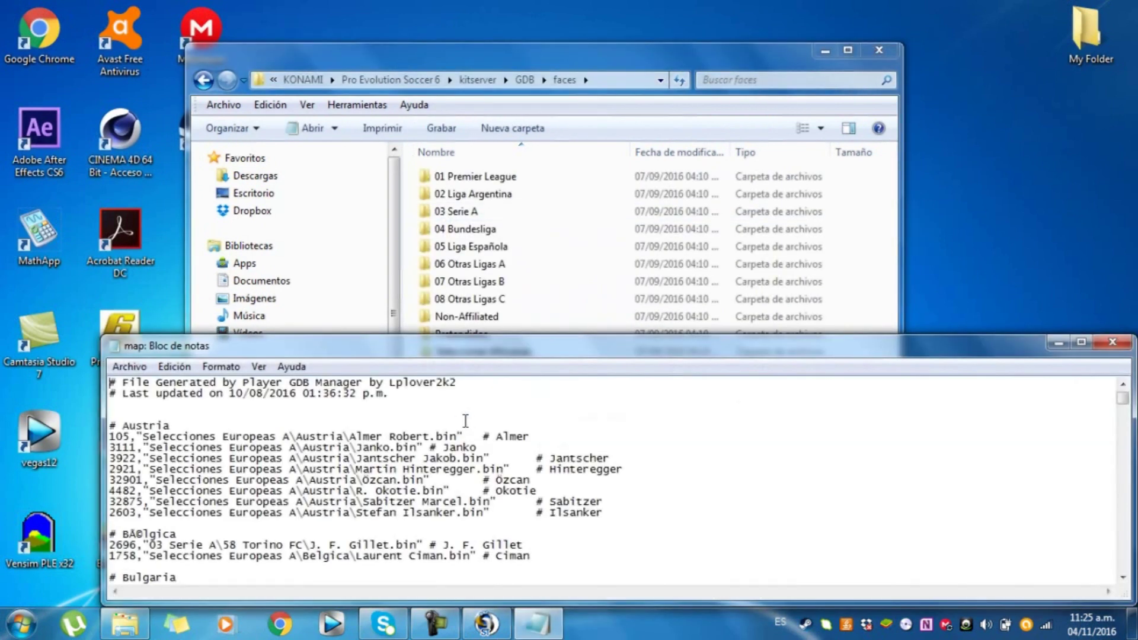
- Delete the Prósperi.bin line under CA San Lorenzo in the faces map file, then close it and save the changes
{"action": "scroll", "coordinate": [305, 514], "scroll_direction": "down", "scroll_amount": 15}
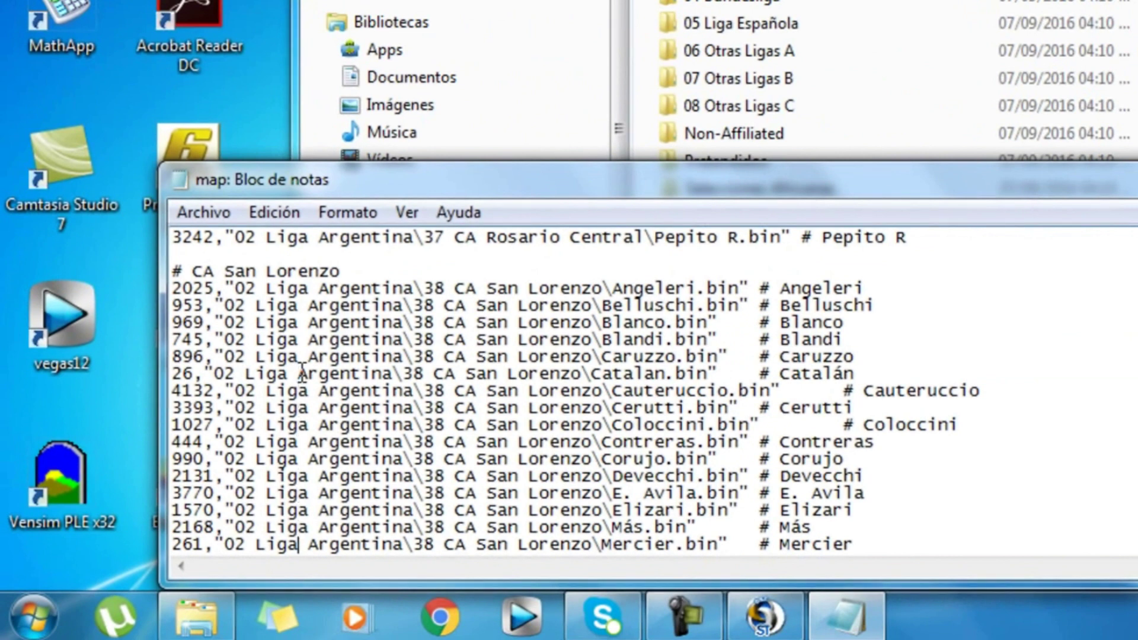
{"action": "key", "text": "Down"}
{"action": "key", "text": "Down"}
{"action": "key", "text": "Down"}
{"action": "key", "text": "Down"}
{"action": "key", "text": "Down"}
{"action": "key", "text": "Down"}
{"action": "key", "text": "Down"}
{"action": "key", "text": "Down"}
{"action": "key", "text": "Down"}
{"action": "key", "text": "Down"}
{"action": "key", "text": "Down"}
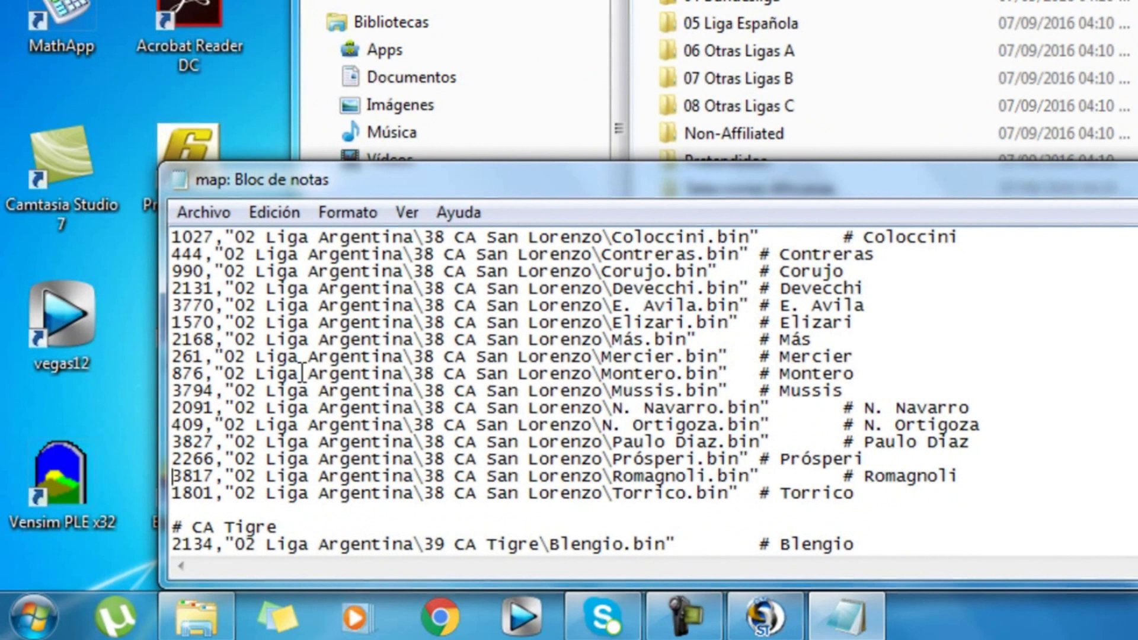
{"action": "key", "text": "shift+Right"}
{"action": "key", "text": "shift+Right"}
{"action": "key", "text": "shift+Right"}
{"action": "key", "text": "shift+Right"}
{"action": "key", "text": "shift+Right"}
{"action": "key", "text": "shift+Right"}
{"action": "key", "text": "shift+Right"}
{"action": "key", "text": "shift+Right"}
{"action": "key", "text": "shift+Right"}
{"action": "key", "text": "shift+Right"}
{"action": "key", "text": "shift+Right"}
{"action": "key", "text": "shift+Right"}
{"action": "key", "text": "shift+Right"}
{"action": "key", "text": "shift+Right"}
{"action": "key", "text": "shift+Right"}
{"action": "key", "text": "shift+Right"}
{"action": "key", "text": "shift+Right"}
{"action": "key", "text": "shift+Right"}
{"action": "key", "text": "shift+Right"}
{"action": "key", "text": "shift+Right"}
{"action": "key", "text": "shift+Right"}
{"action": "key", "text": "shift+Right"}
{"action": "key", "text": "shift+Right"}
{"action": "key", "text": "shift+Right"}
{"action": "key", "text": "shift+Right"}
{"action": "key", "text": "shift+Right"}
{"action": "key", "text": "shift+Right"}
{"action": "key", "text": "shift+Right"}
{"action": "key", "text": "shift+Right"}
{"action": "key", "text": "shift+Right"}
{"action": "key", "text": "shift+Right"}
{"action": "key", "text": "shift+Right"}
{"action": "key", "text": "shift+Right"}
{"action": "key", "text": "shift+Right"}
{"action": "key", "text": "shift+Right"}
{"action": "key", "text": "shift+Right"}
{"action": "key", "text": "shift+Right"}
{"action": "key", "text": "shift+Right"}
{"action": "key", "text": "shift+Right"}
{"action": "key", "text": "shift+Right"}
{"action": "key", "text": "Delete"}
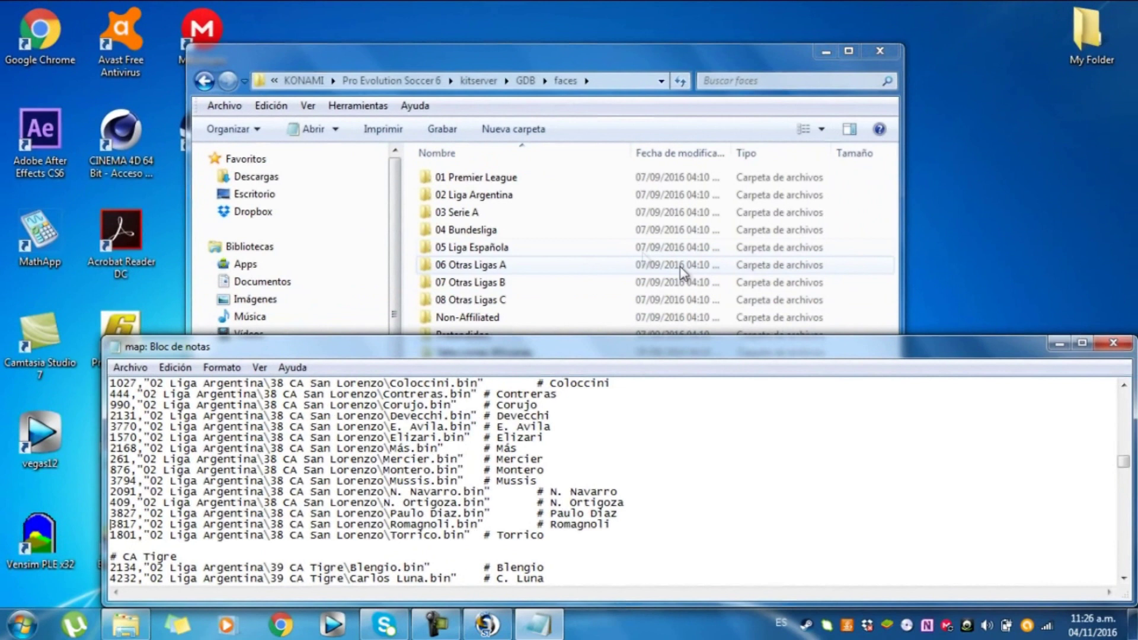
{"action": "left_click", "coordinate": [1113, 343]}
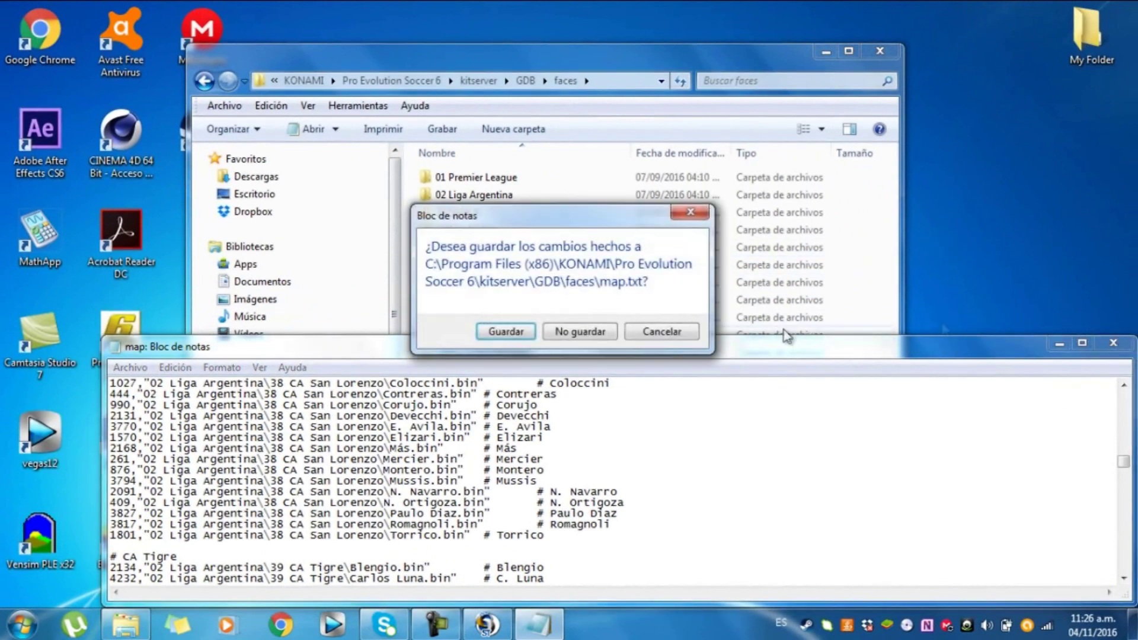
{"action": "left_click", "coordinate": [517, 332]}
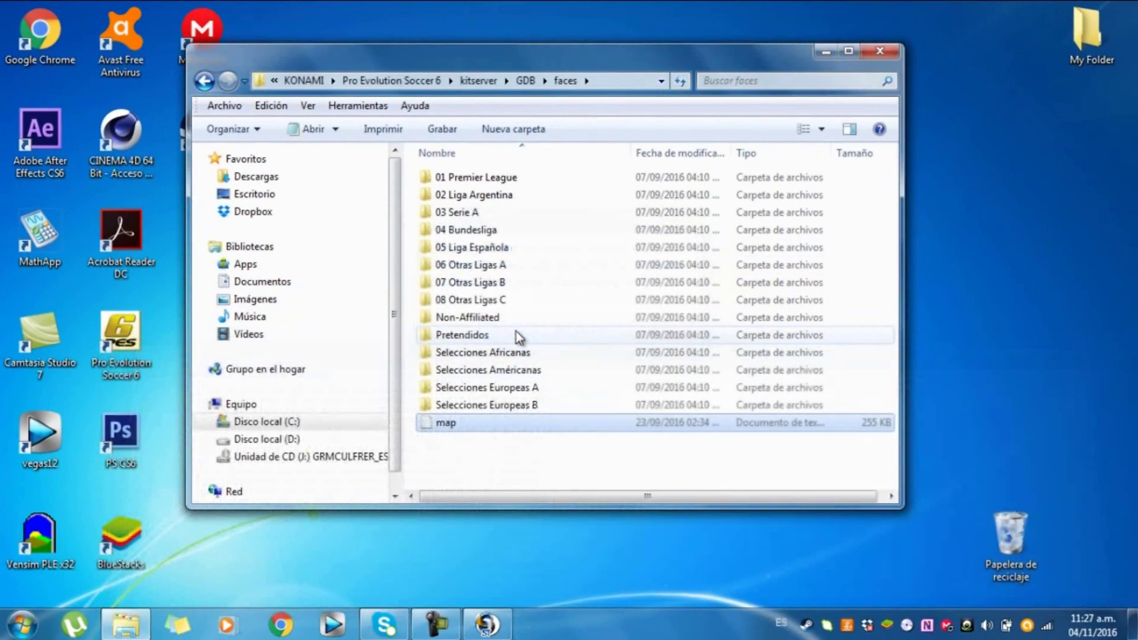
- Go back to the GDB folder and open the map text file inside its hair folder
{"action": "key", "text": "BackSpace"}
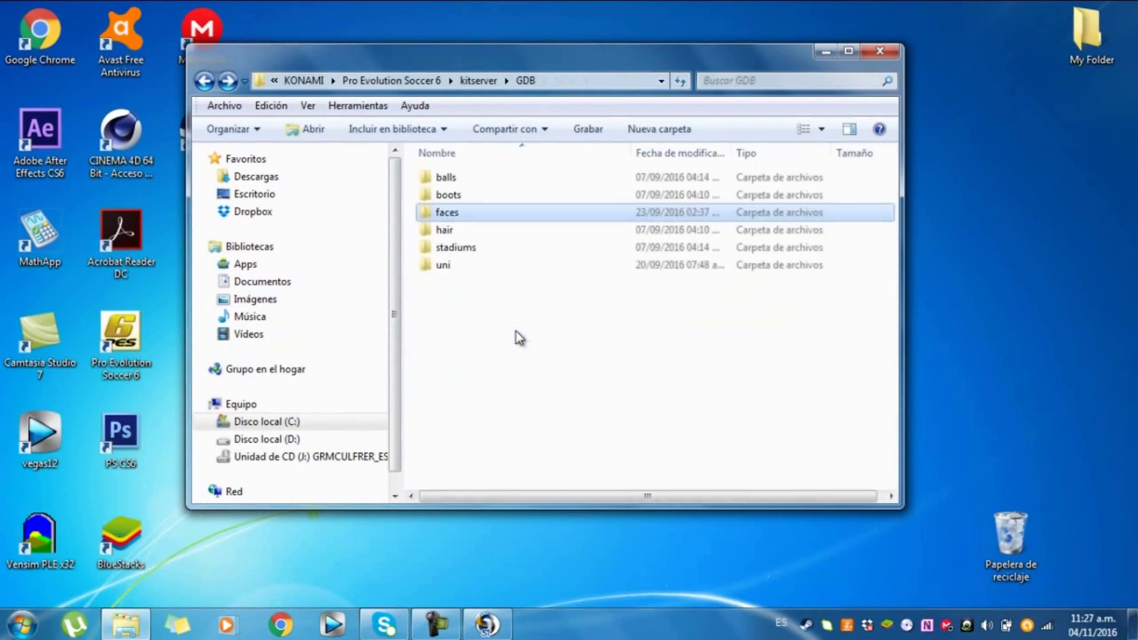
{"action": "key", "text": "Down"}
{"action": "key", "text": "Return"}
{"action": "key", "text": "Down"}
{"action": "key", "text": "Down"}
{"action": "key", "text": "Down"}
{"action": "key", "text": "Down"}
{"action": "key", "text": "Down"}
{"action": "key", "text": "Down"}
{"action": "key", "text": "Down"}
{"action": "key", "text": "Down"}
{"action": "key", "text": "Down"}
{"action": "key", "text": "Down"}
{"action": "key", "text": "Down"}
{"action": "key", "text": "Down"}
{"action": "key", "text": "Down"}
{"action": "key", "text": "Down"}
{"action": "key", "text": "Down"}
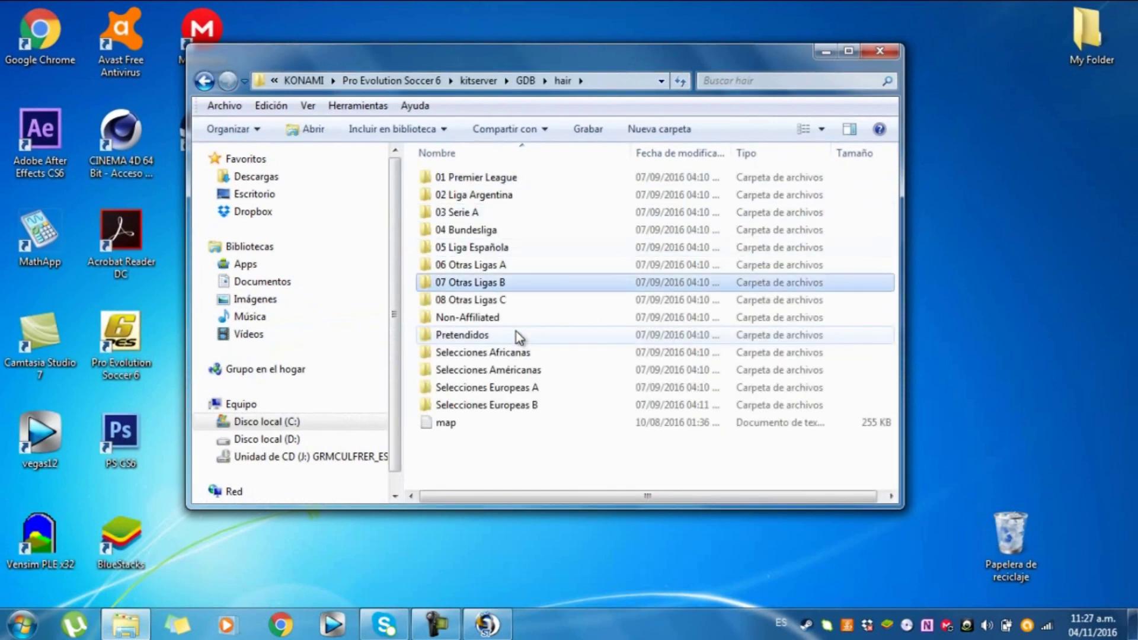
{"action": "key", "text": "Return"}
- Delete the Prósperi.bin line under CA San Lorenzo in the hair map file and save it as map on the Escritorio
{"action": "scroll", "coordinate": [300, 492], "scroll_direction": "down", "scroll_amount": 2}
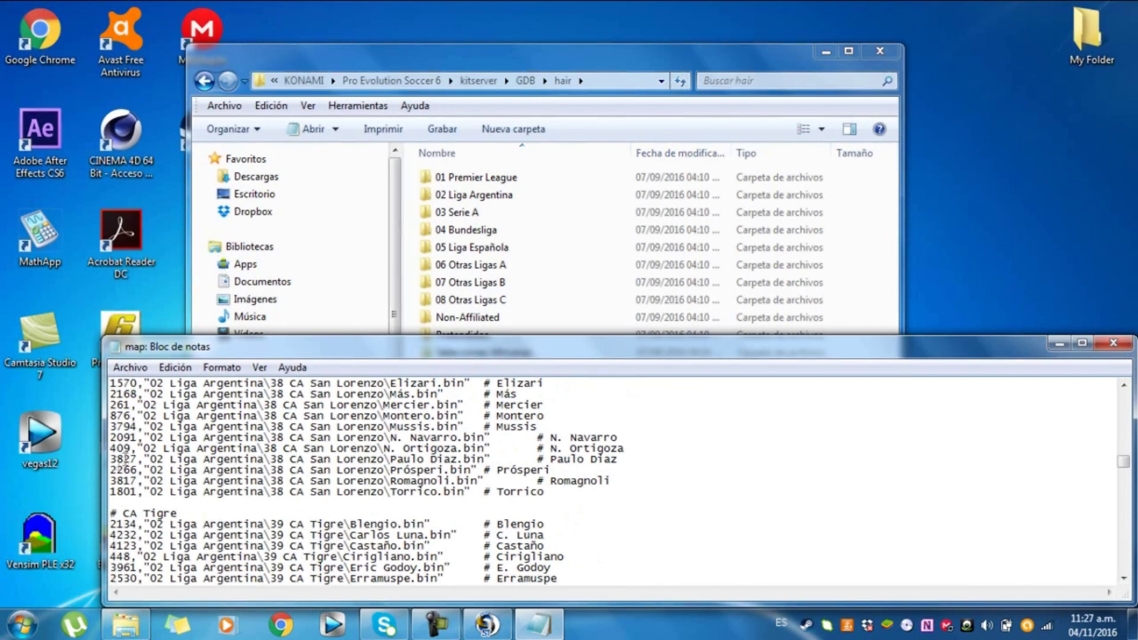
{"action": "left_click_drag", "start_coordinate": [110, 469], "coordinate": [587, 469]}
{"action": "key", "text": "BackSpace"}
{"action": "key", "text": "BackSpace"}
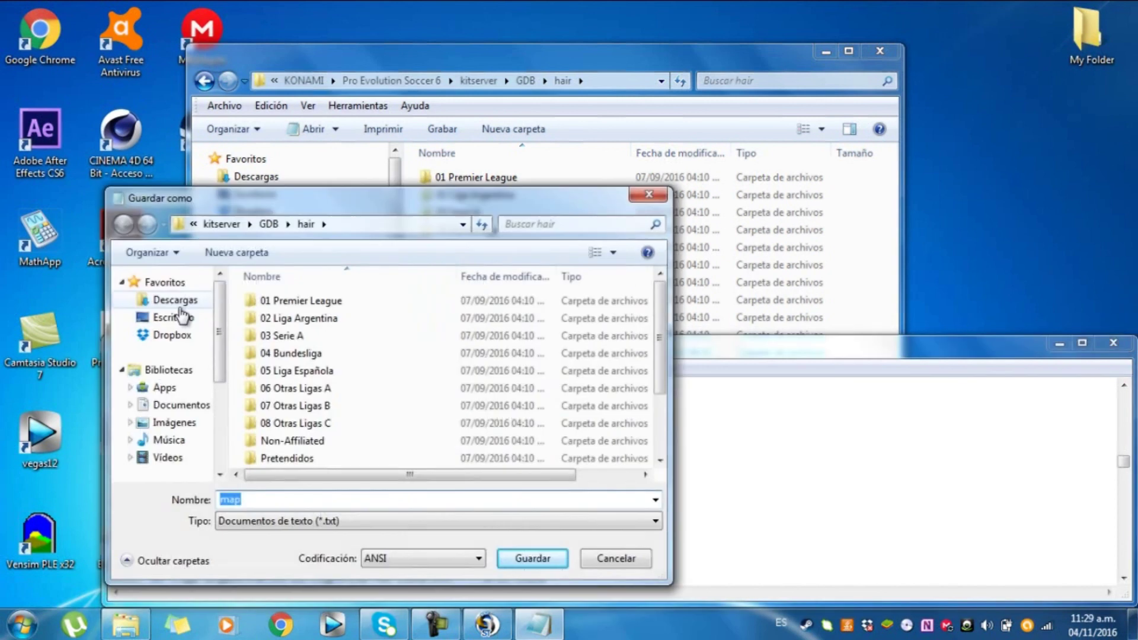
{"action": "left_click", "coordinate": [181, 317]}
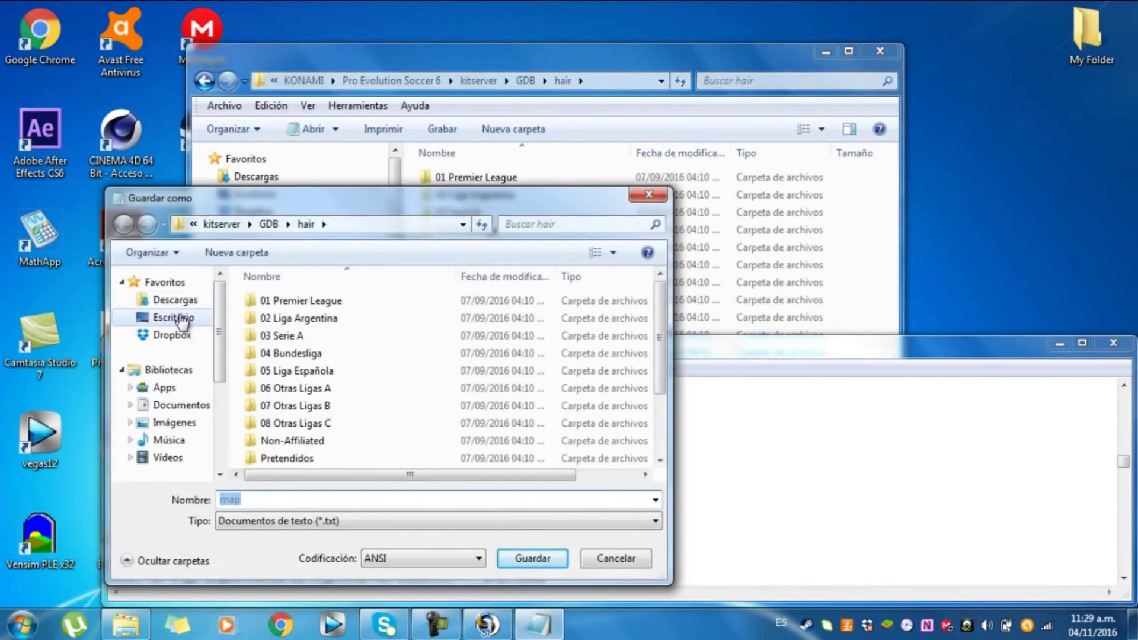
{"action": "left_click", "coordinate": [516, 560]}
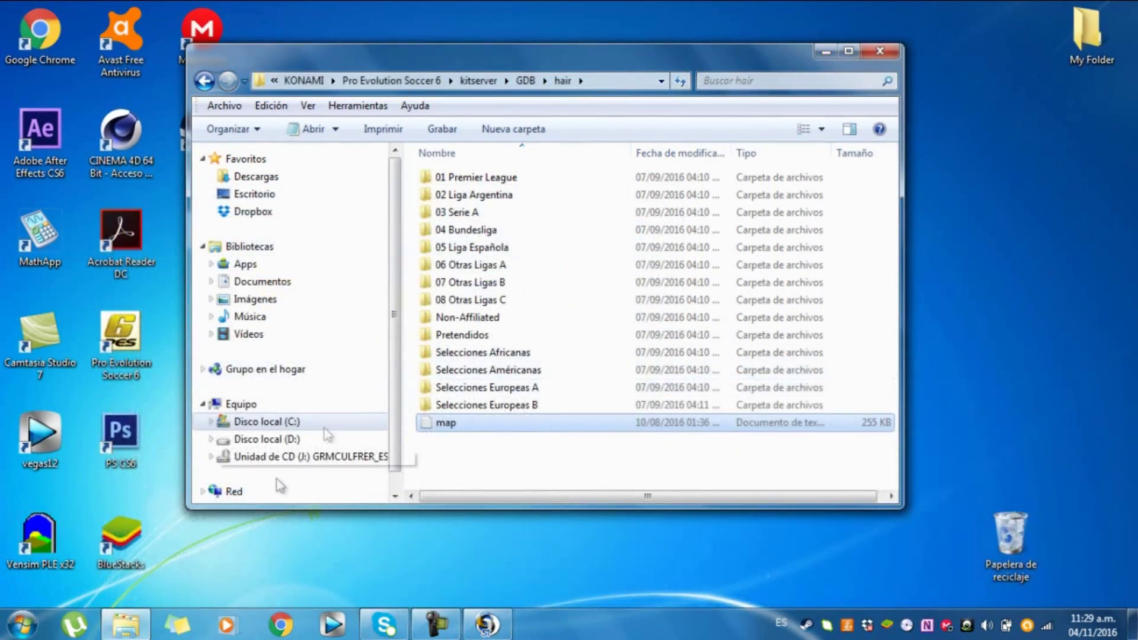
- Copy the edited map file from the desktop into the hair folder, replacing the existing one with administrator permission
{"action": "left_click_drag", "start_coordinate": [561, 52], "coordinate": [759, 54]}
{"action": "left_click", "coordinate": [191, 241]}
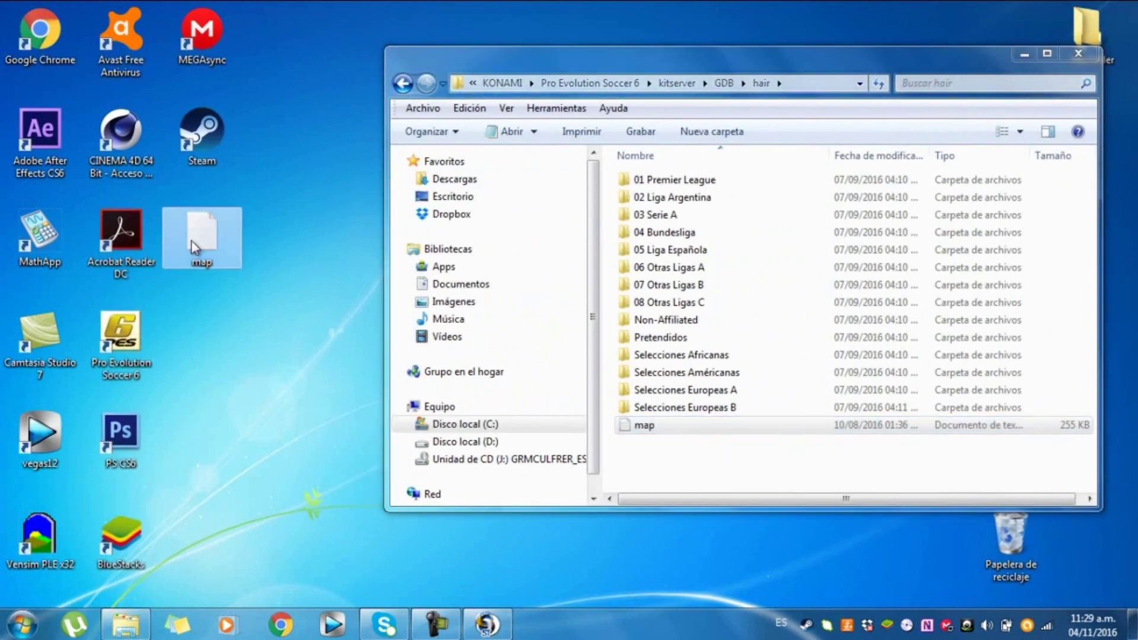
{"action": "left_click_drag", "start_coordinate": [757, 389], "coordinate": [756, 456]}
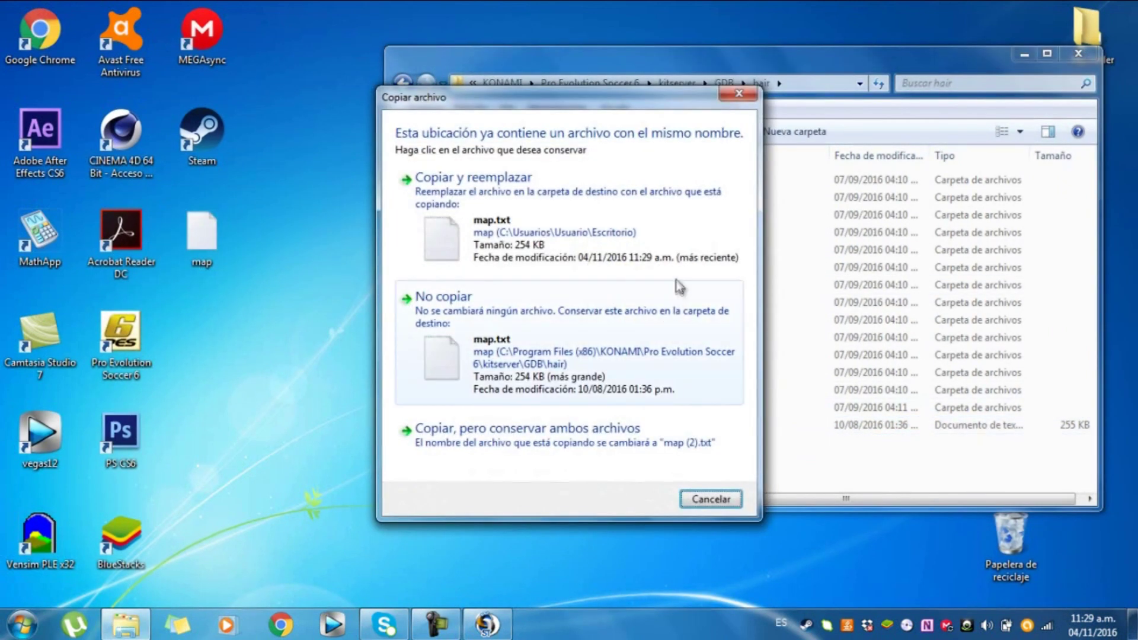
{"action": "left_click", "coordinate": [656, 240]}
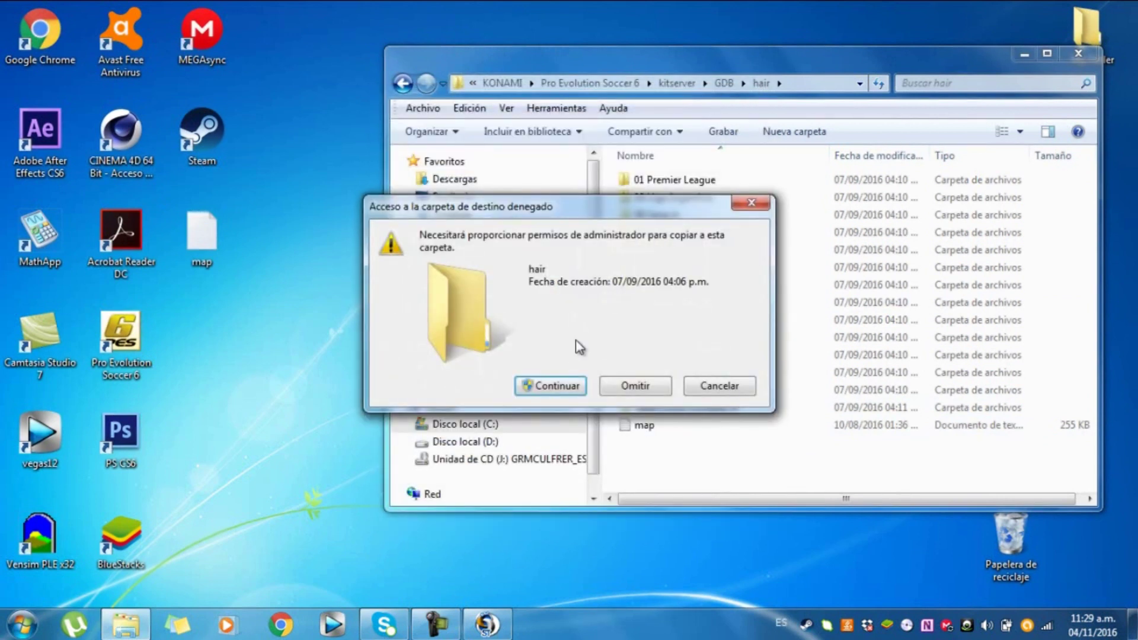
{"action": "left_click", "coordinate": [558, 386]}
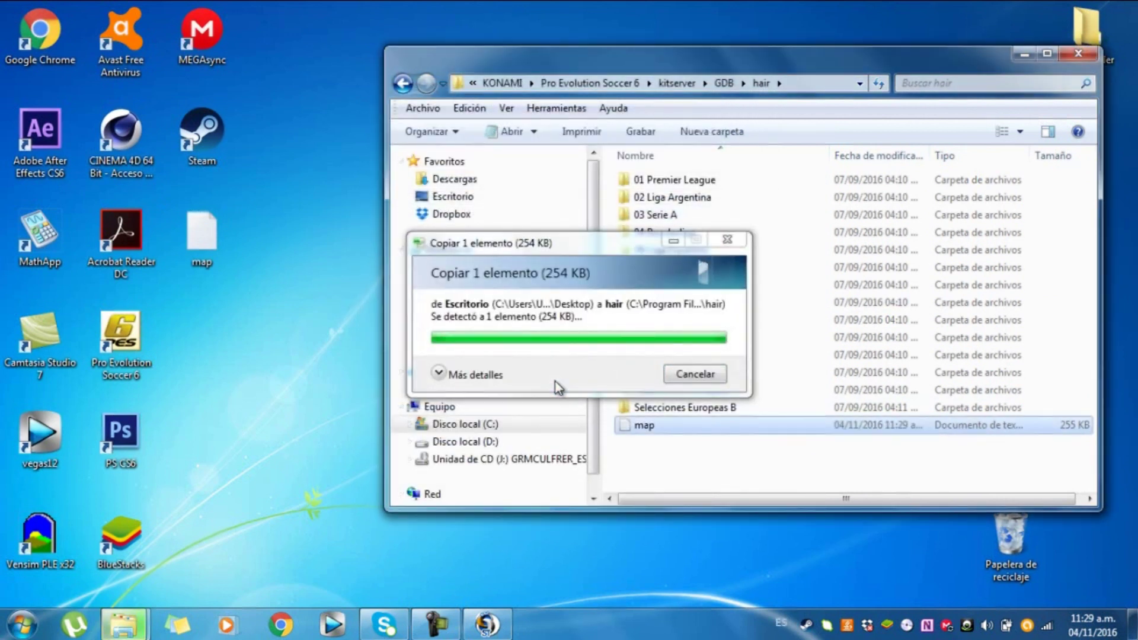
- Open the replaced map file in the hair folder and delete the Özcan.bin line under Austria
{"action": "double_click", "coordinate": [737, 425]}
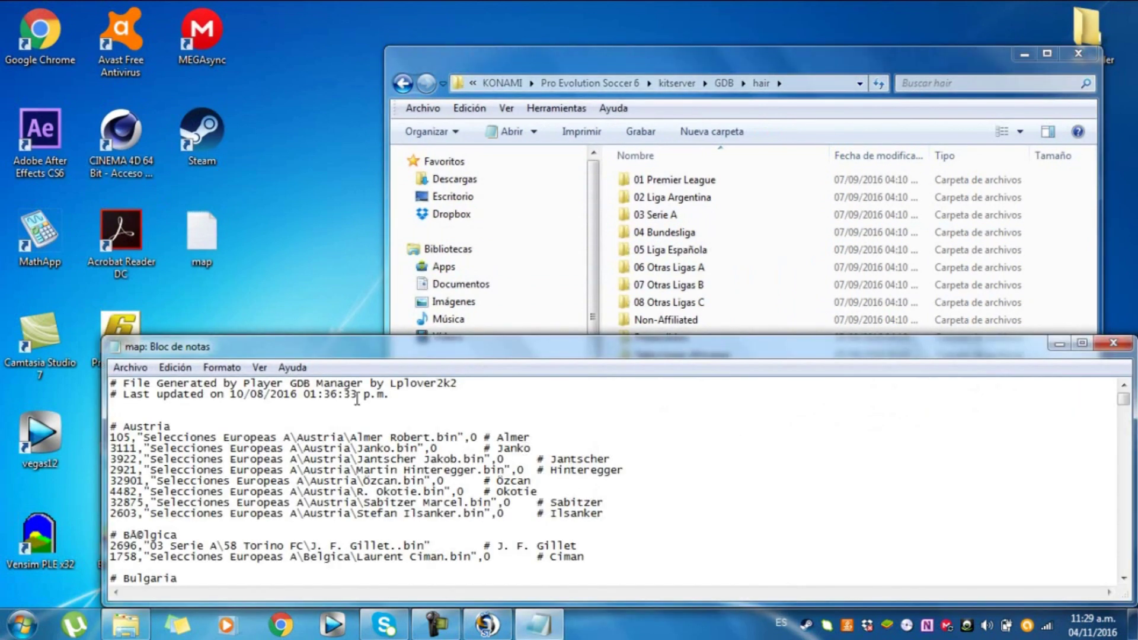
{"action": "mouse_move", "coordinate": [113, 494]}
{"action": "left_mouse_down"}
{"action": "mouse_move", "coordinate": [551, 461]}
{"action": "mouse_move", "coordinate": [538, 480]}
{"action": "mouse_move", "coordinate": [407, 492]}
{"action": "mouse_move", "coordinate": [106, 487]}
{"action": "mouse_move", "coordinate": [105, 471]}
{"action": "mouse_move", "coordinate": [103, 480]}
{"action": "left_mouse_up"}
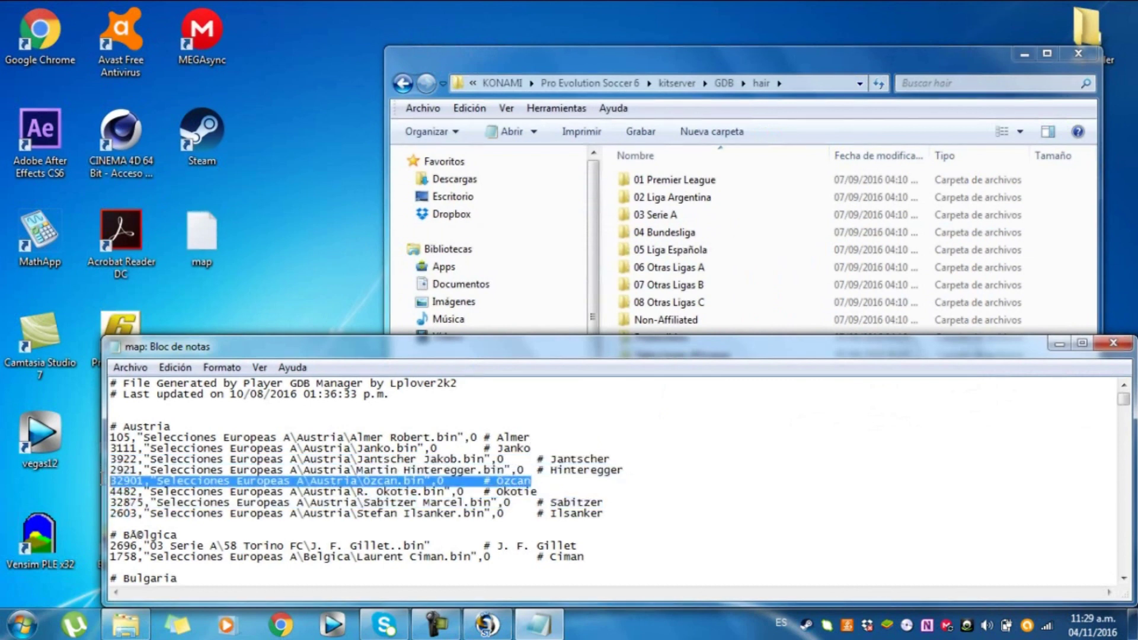
{"action": "key", "text": "BackSpace"}
{"action": "key", "text": "BackSpace"}
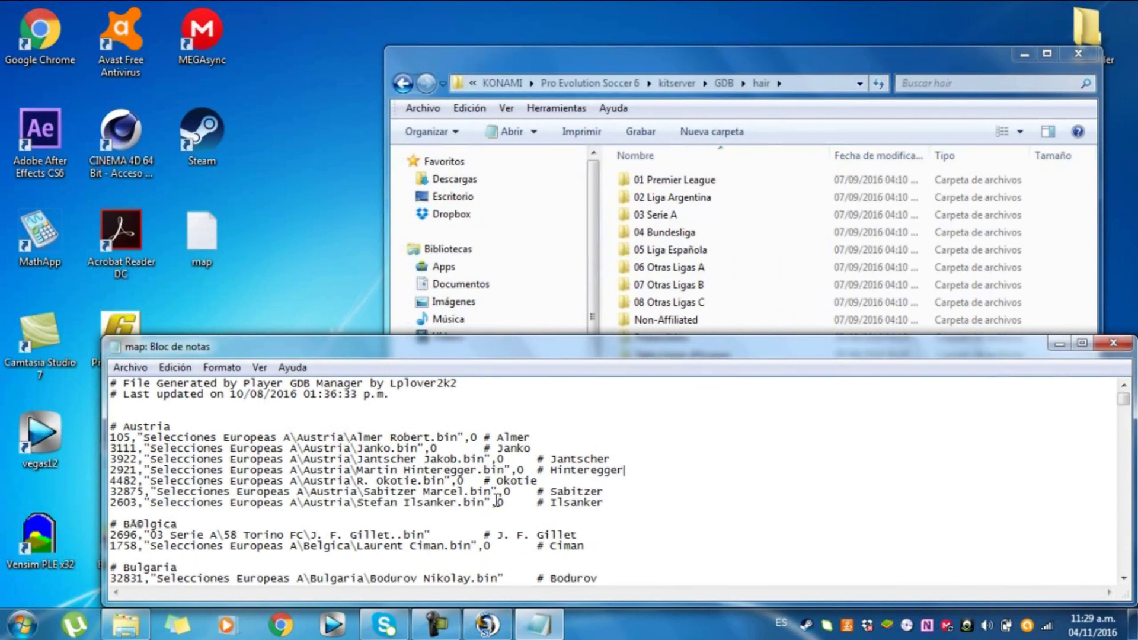
- Close the hair map file and try to save it over the existing map.txt in the hair folder
{"action": "left_click", "coordinate": [1110, 344]}
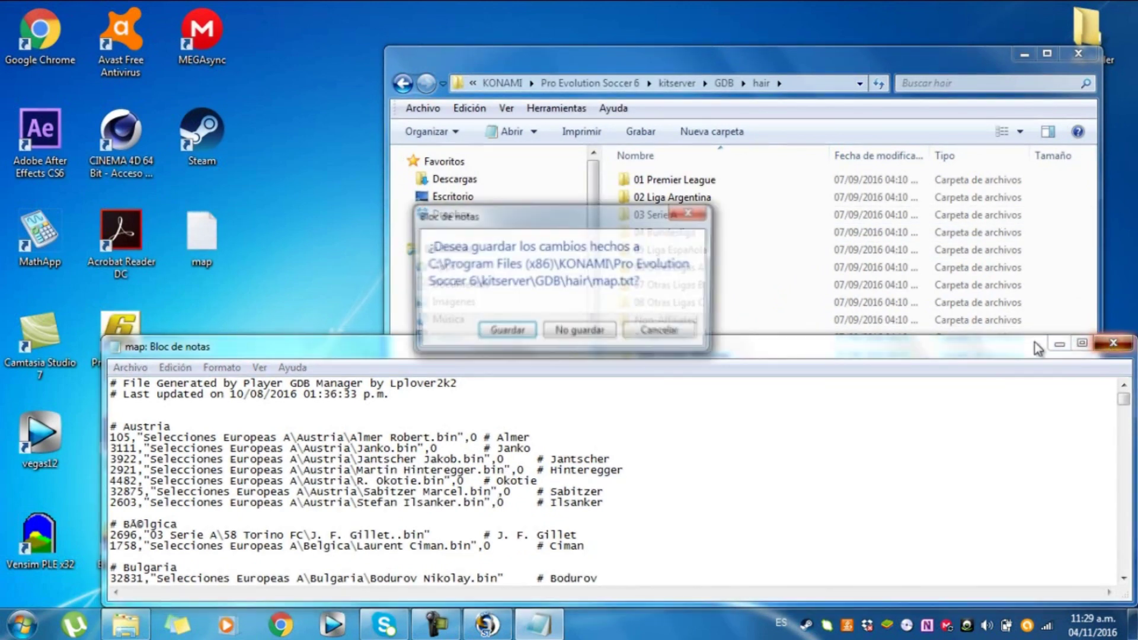
{"action": "double_click", "coordinate": [509, 331]}
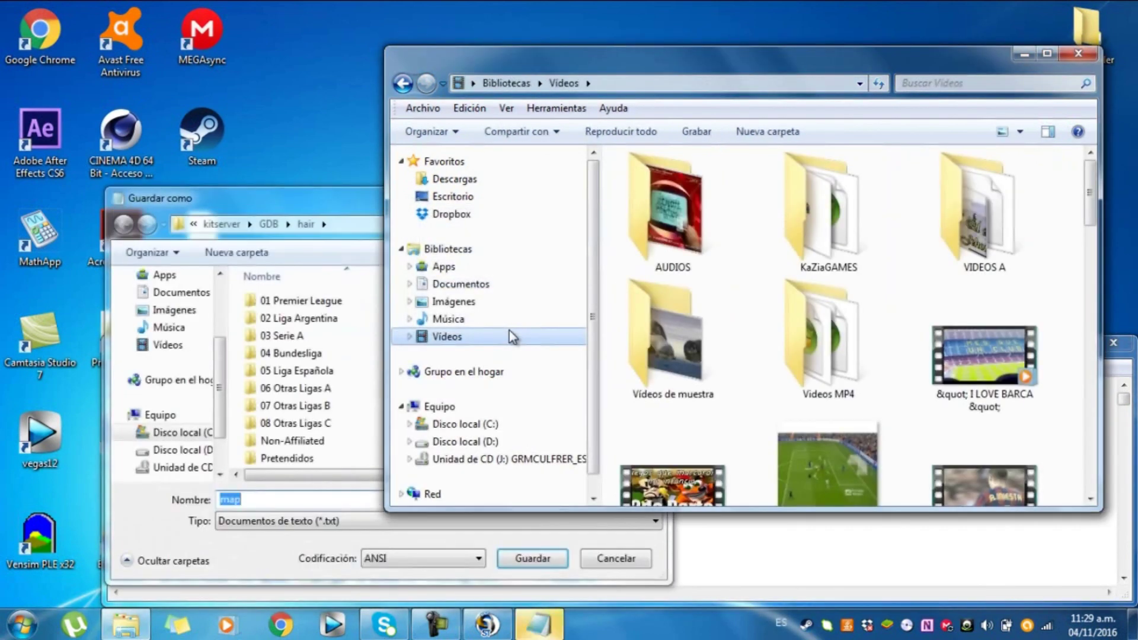
{"action": "left_click", "coordinate": [358, 305]}
{"action": "scroll", "coordinate": [311, 450], "scroll_direction": "down", "scroll_amount": 2}
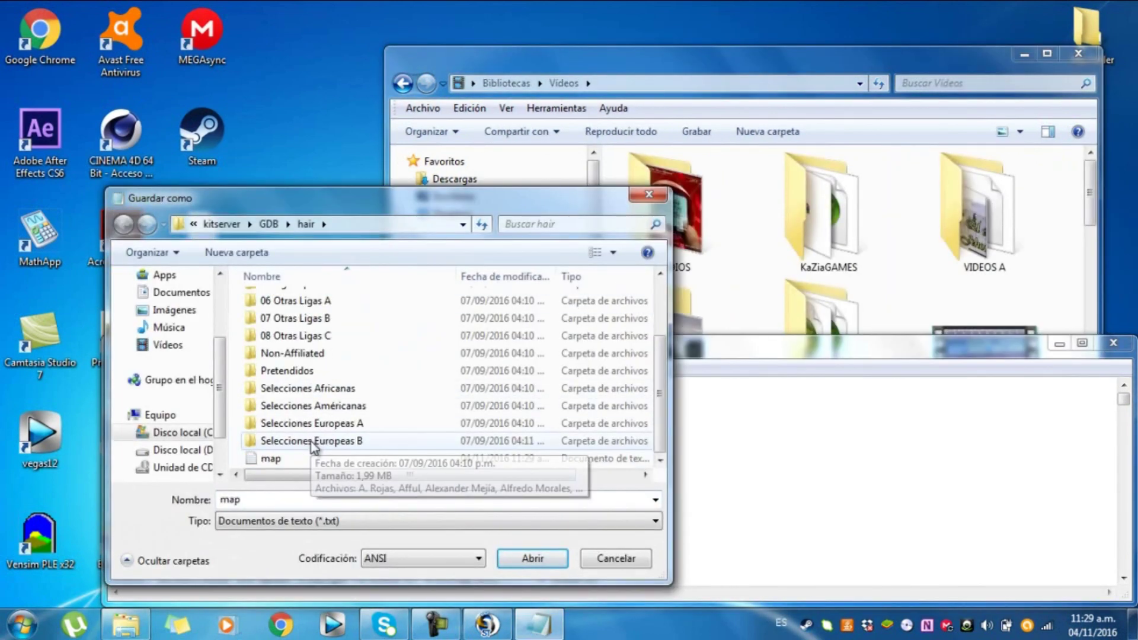
{"action": "left_click", "coordinate": [310, 459]}
{"action": "left_click", "coordinate": [568, 560]}
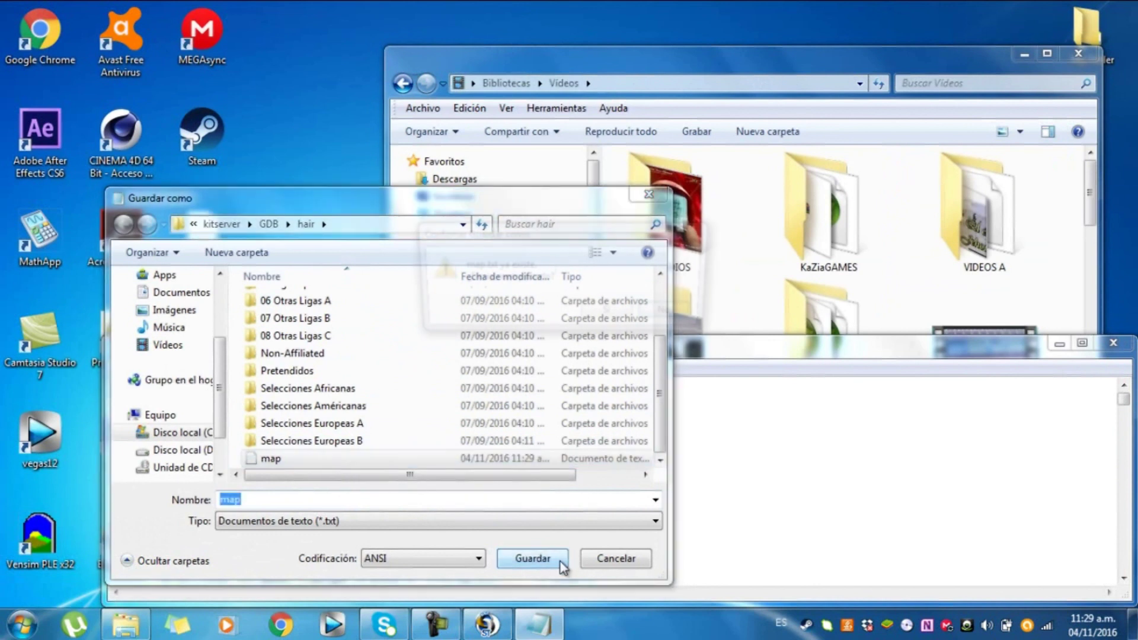
{"action": "left_click", "coordinate": [630, 313]}
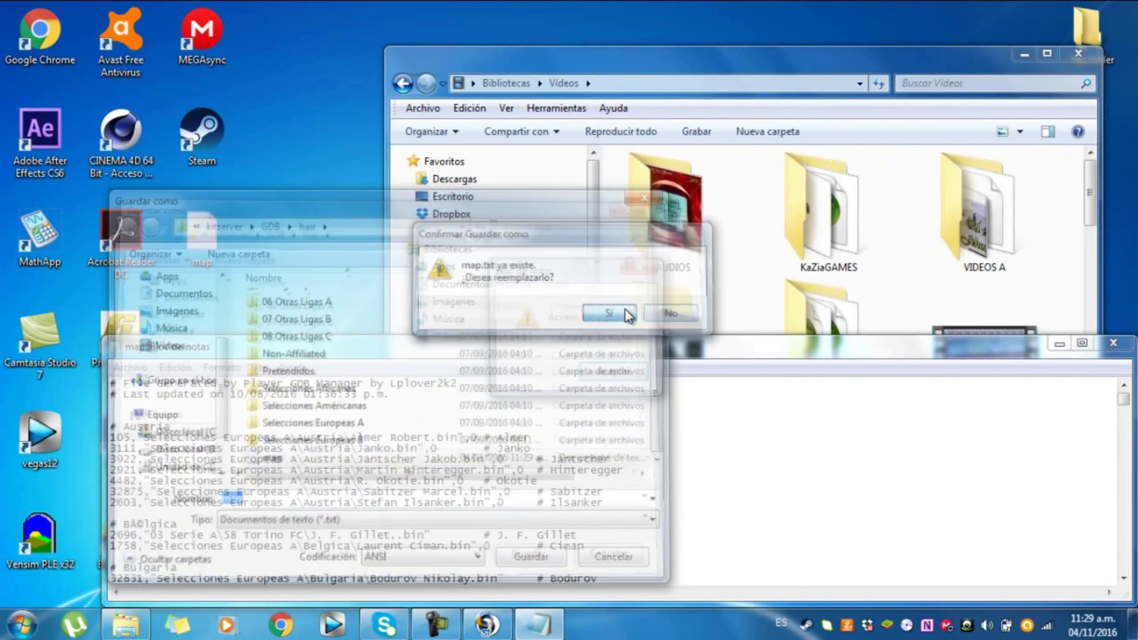
- Abandon saving over map.txt, close the hair map file without saving its changes, and close the Vídeos folder window
{"action": "left_click", "coordinate": [610, 375]}
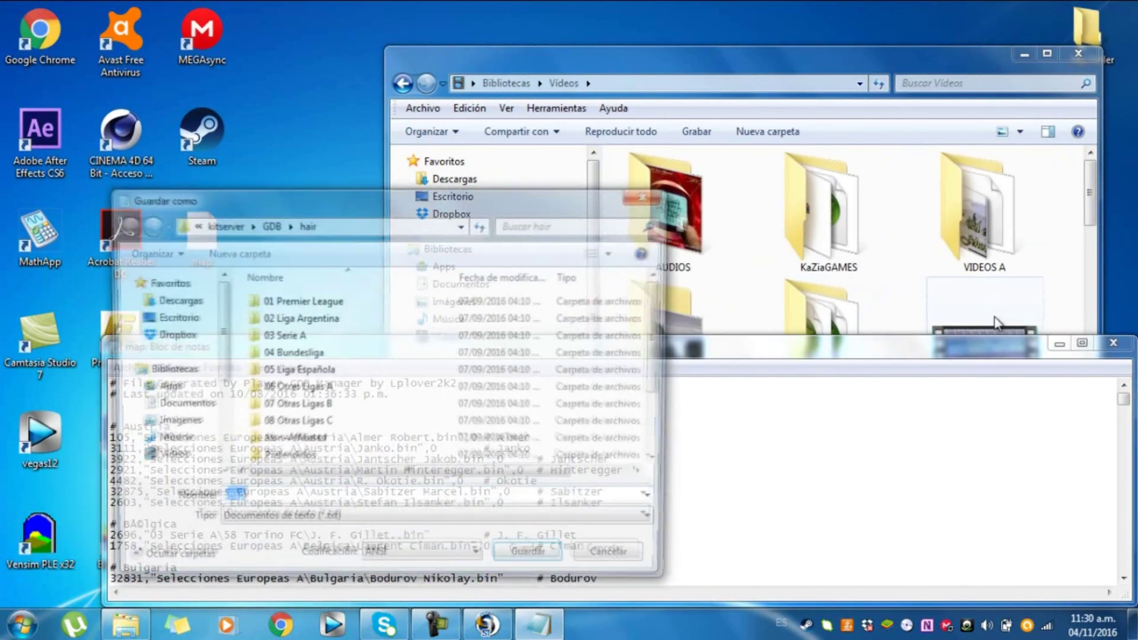
{"action": "left_click", "coordinate": [656, 201]}
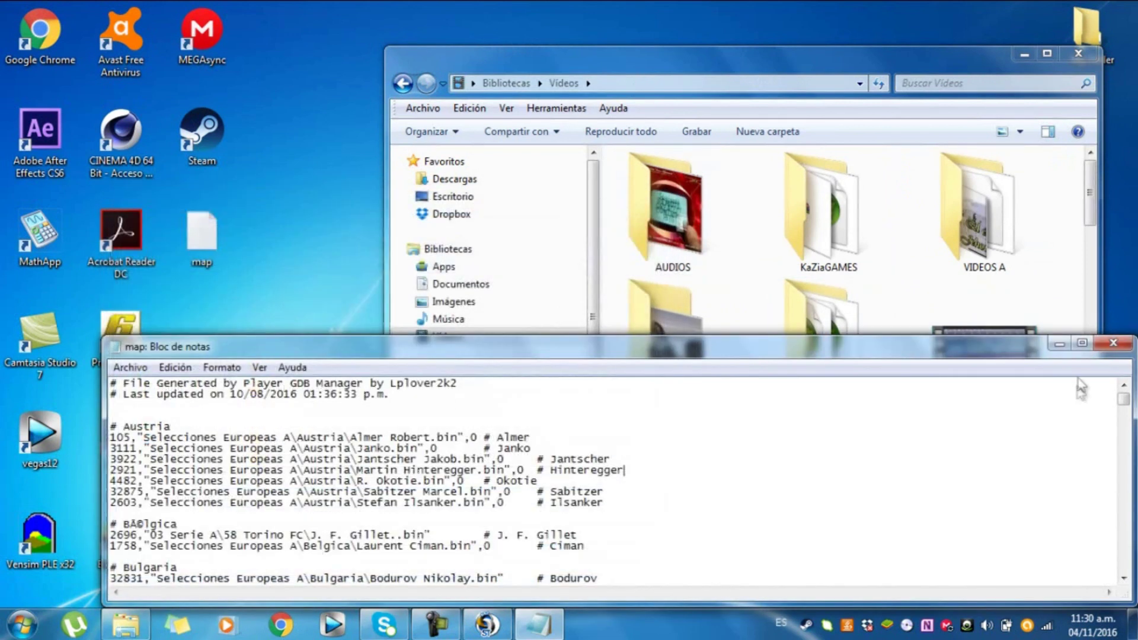
{"action": "left_click", "coordinate": [1114, 343]}
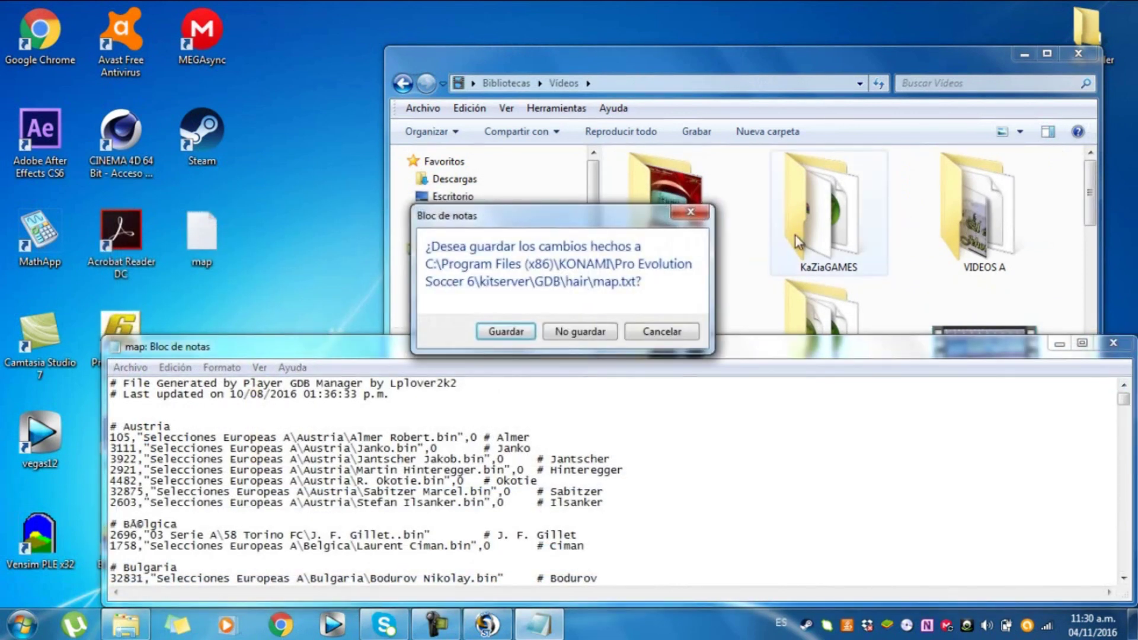
{"action": "left_click", "coordinate": [591, 344]}
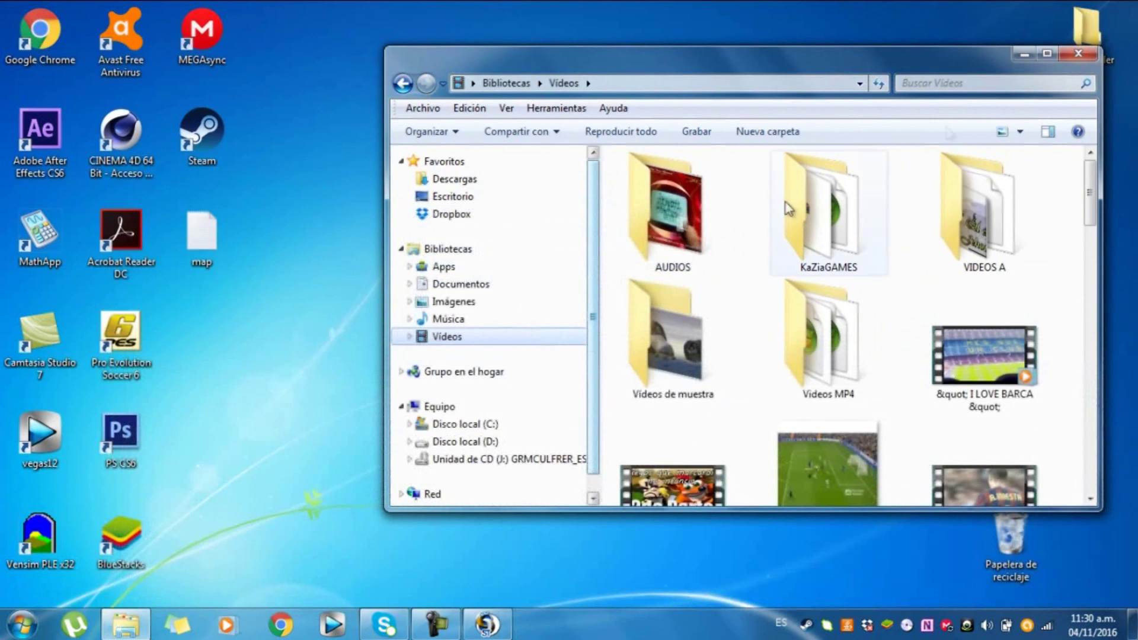
{"action": "left_click", "coordinate": [1080, 53]}
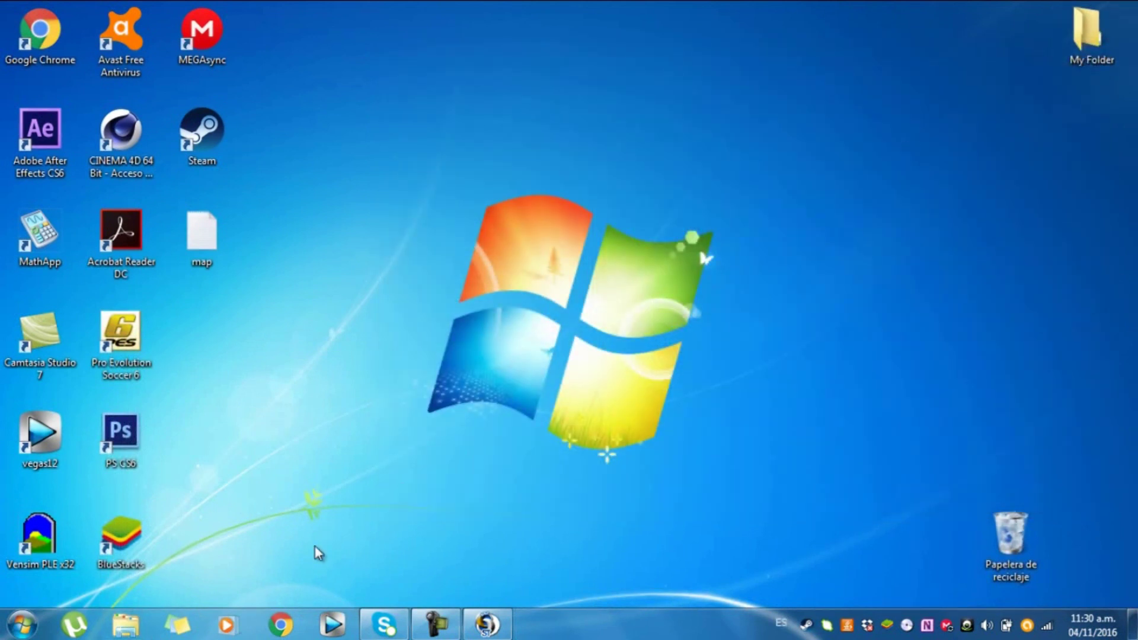
- Launch Pro Evolution Soccer 6 from the desktop, skip the opening screens and enter the Exhibición mode list
{"action": "right_click", "coordinate": [143, 357]}
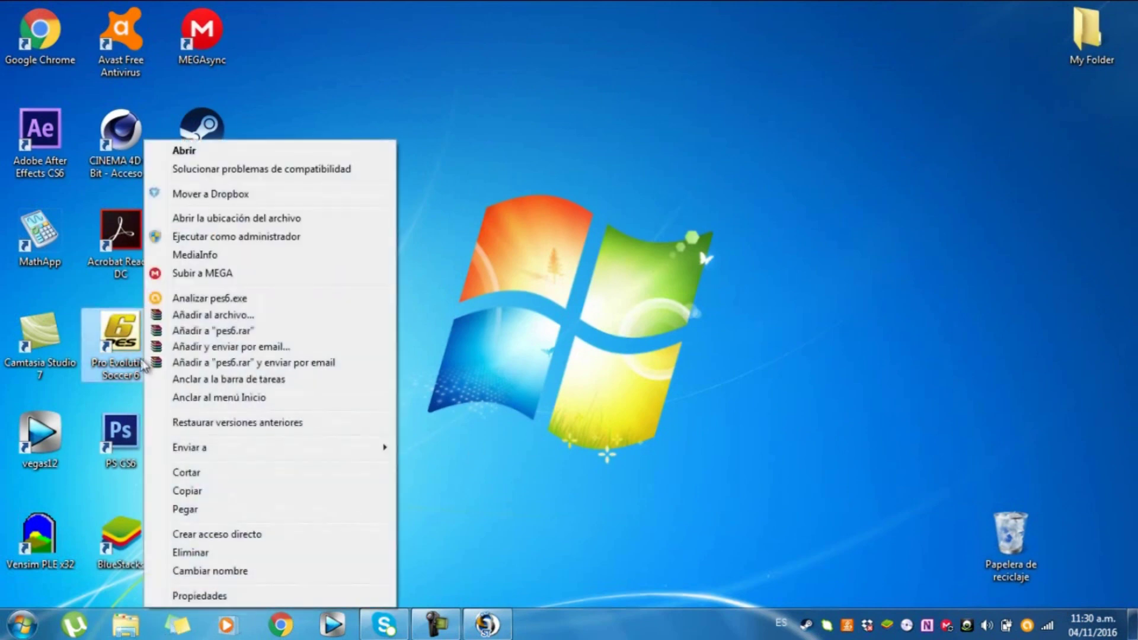
{"action": "left_click", "coordinate": [141, 255]}
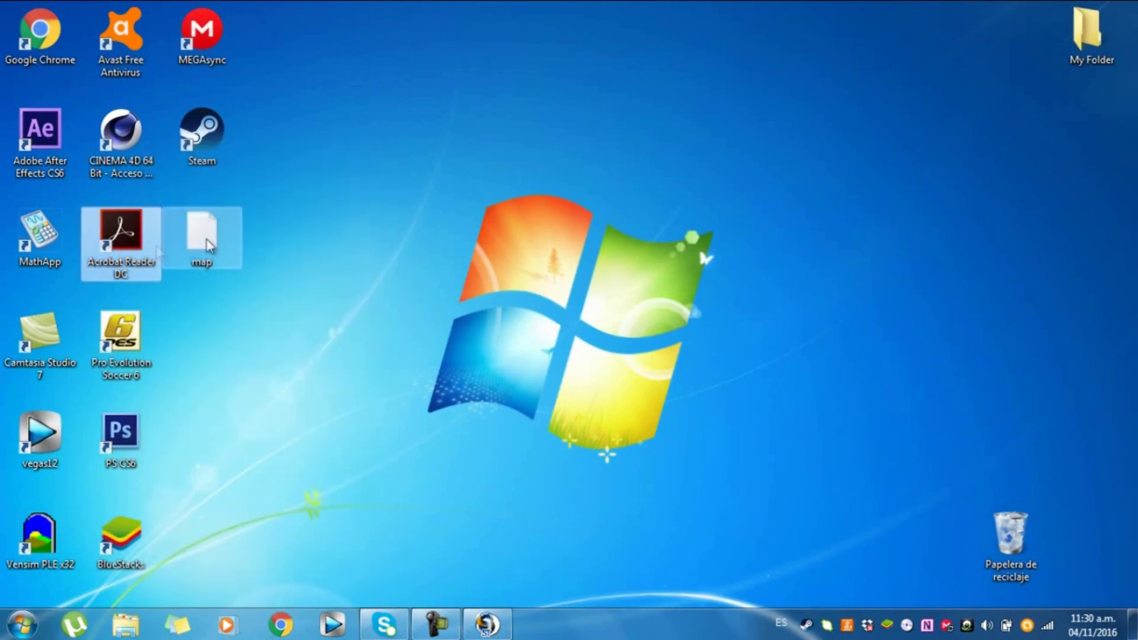
{"action": "left_click", "coordinate": [140, 329]}
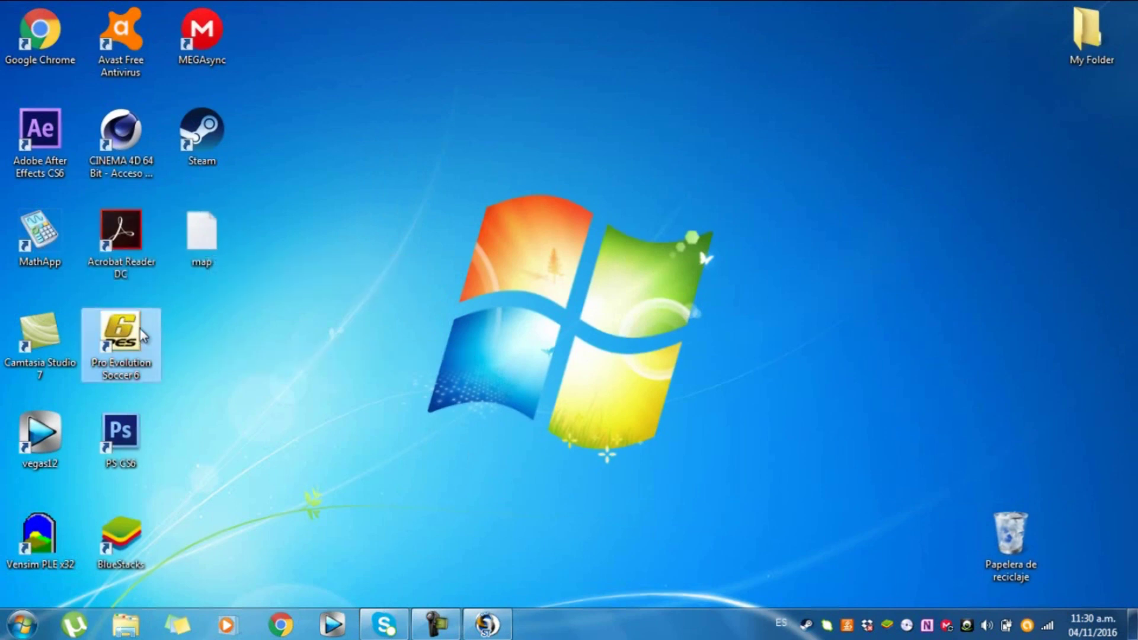
{"action": "right_click", "coordinate": [140, 329]}
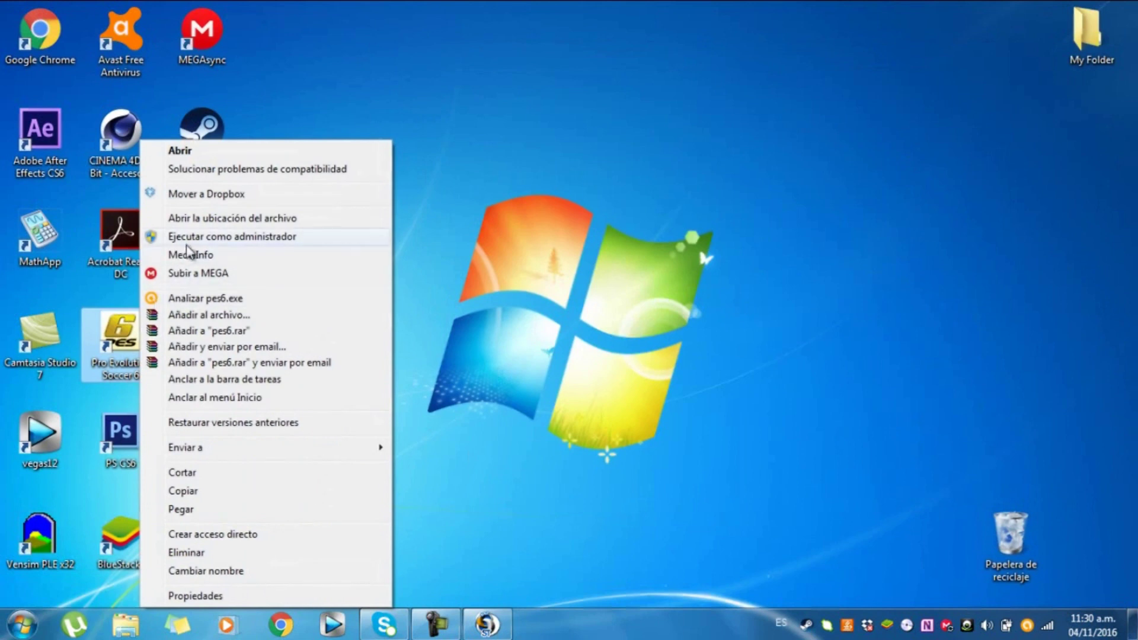
{"action": "left_click", "coordinate": [122, 361]}
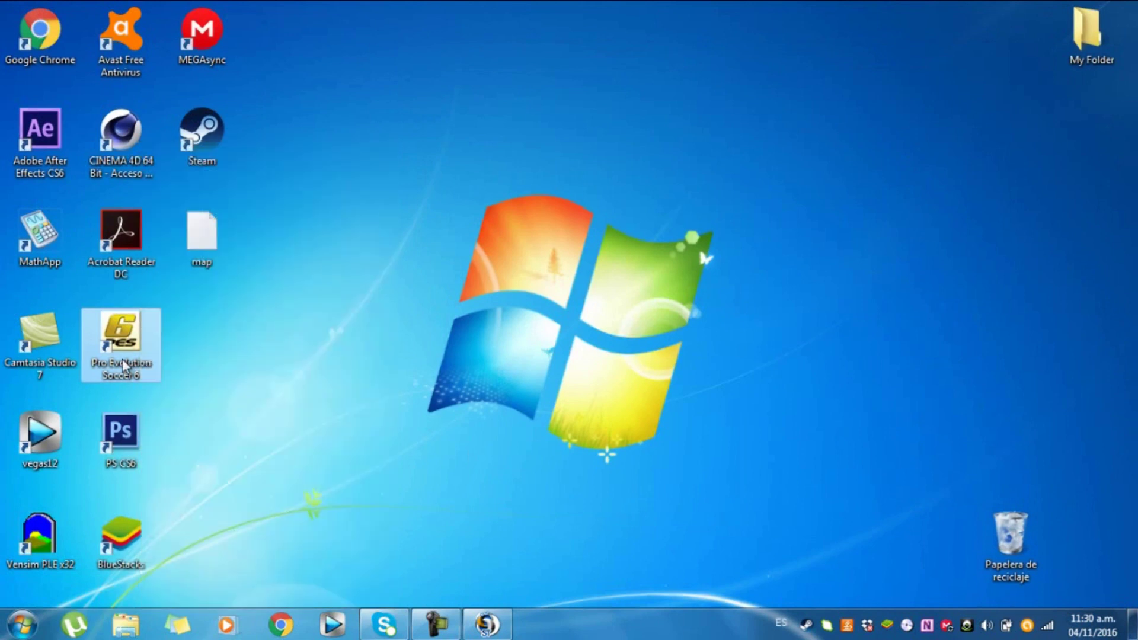
{"action": "left_click", "coordinate": [327, 315]}
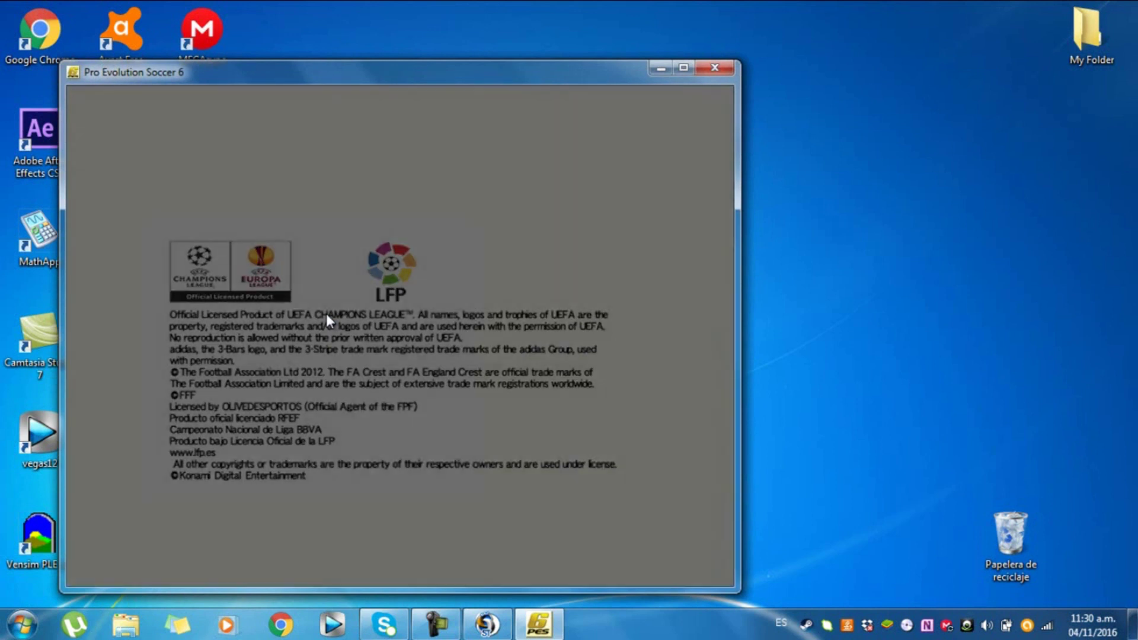
{"action": "key", "text": "Return"}
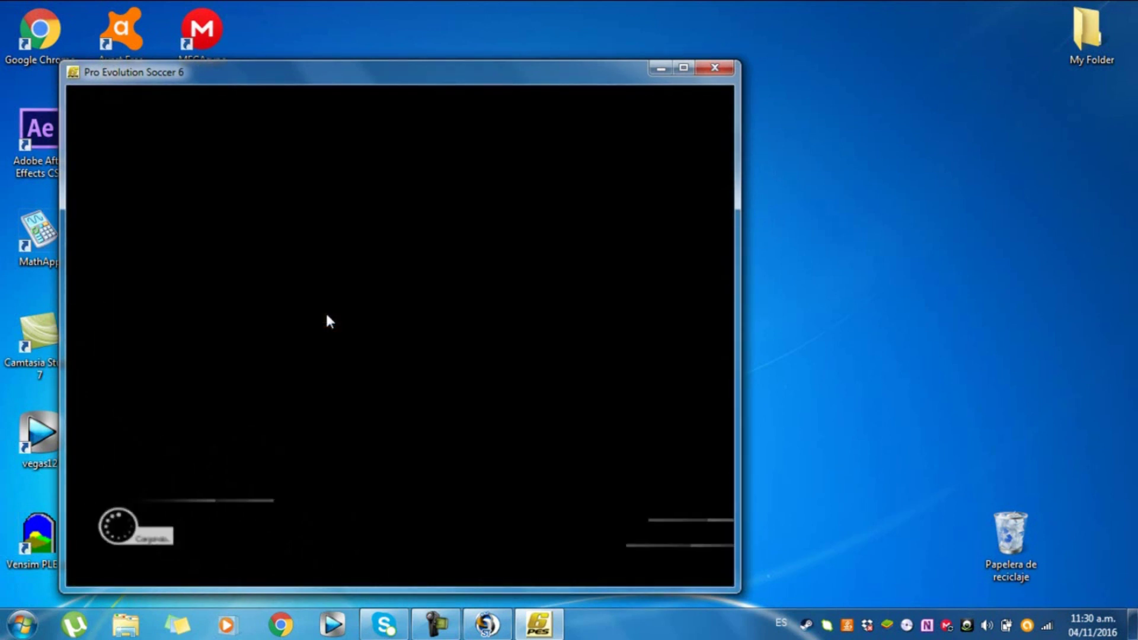
{"action": "key", "text": "Return"}
{"action": "key", "text": "Return"}
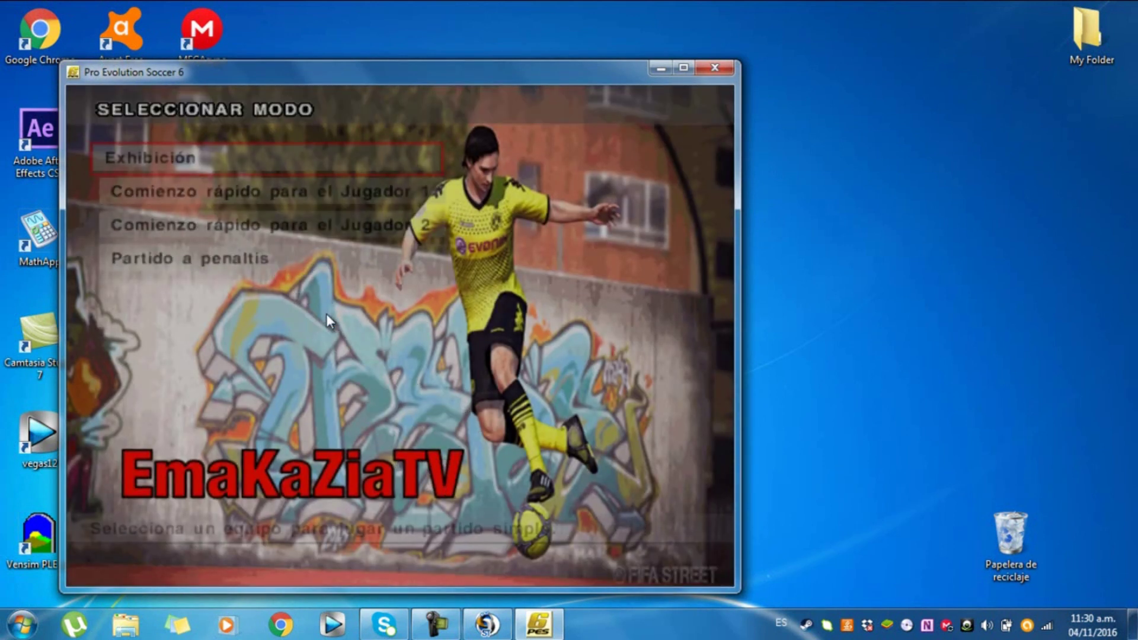
- Start an exhibition match and open the Argentine Primera División clubs for the local side
{"action": "key", "text": "Return"}
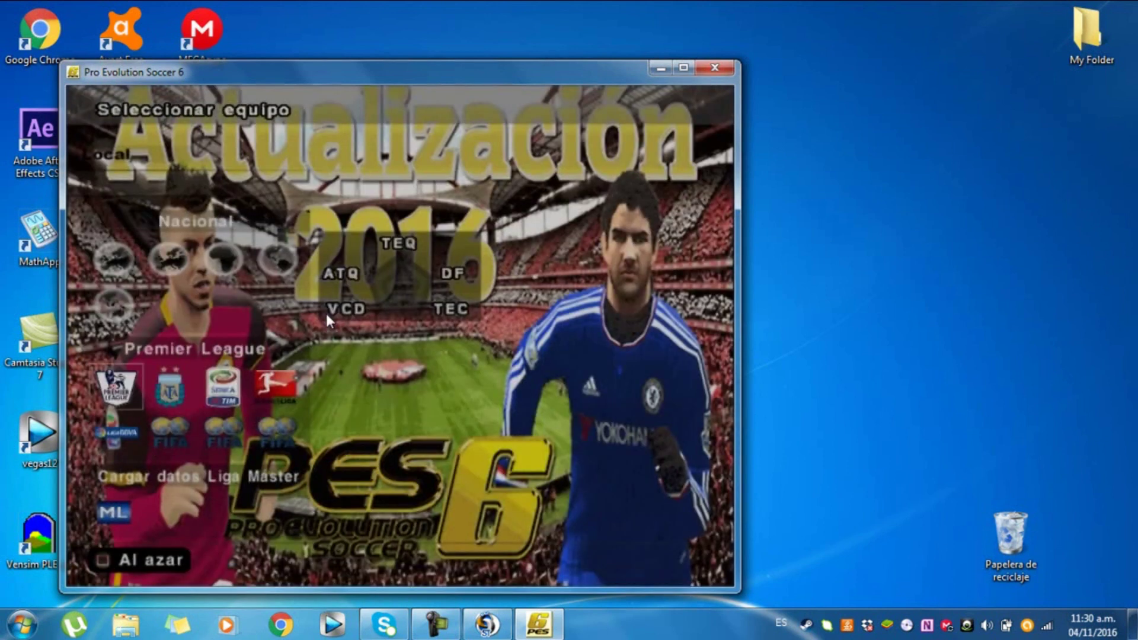
{"action": "key", "text": "Down"}
{"action": "key", "text": "Up"}
{"action": "key", "text": "Return"}
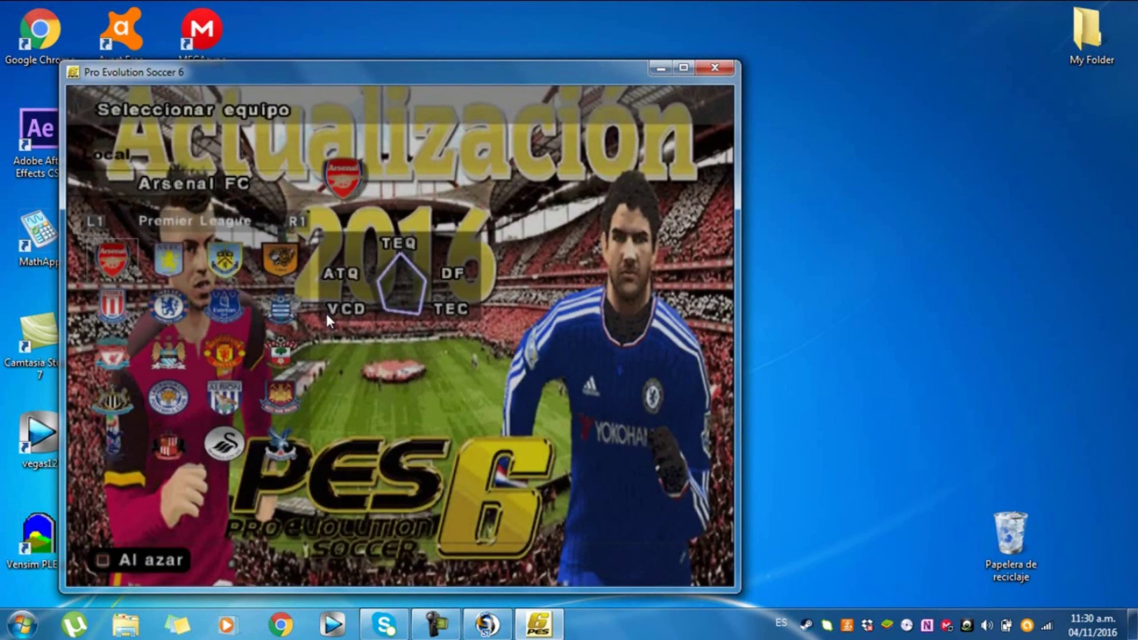
{"action": "key", "text": "Escape"}
{"action": "key", "text": "Left"}
{"action": "key", "text": "Left"}
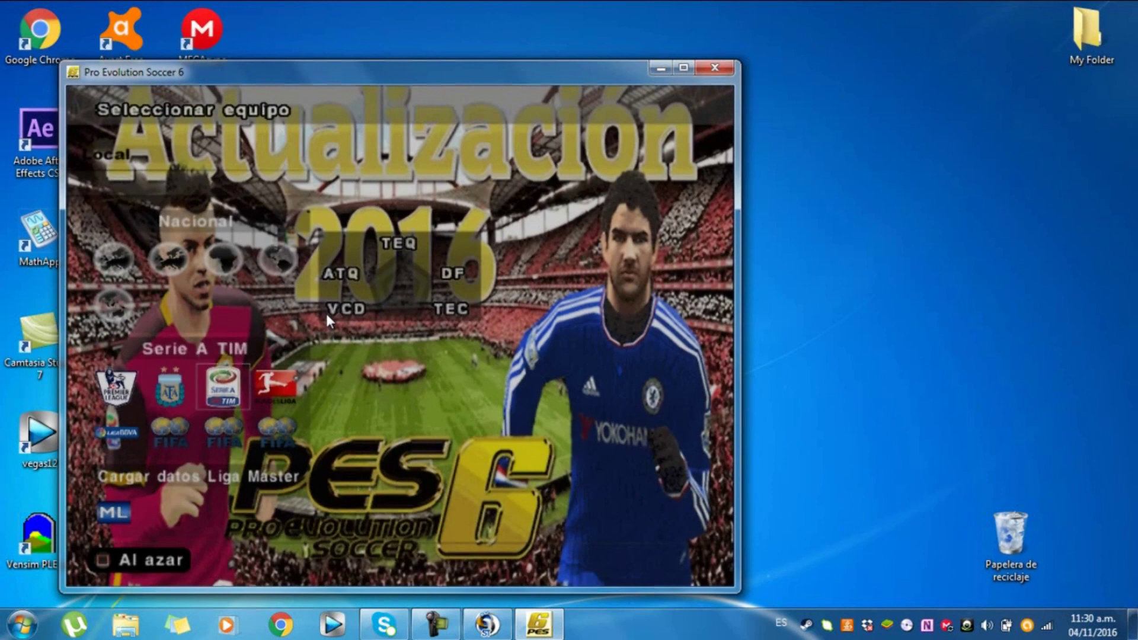
{"action": "key", "text": "Return"}
- Choose CA San Lorenzo as the local team
{"action": "key", "text": "Down"}
{"action": "key", "text": "Down"}
{"action": "key", "text": "Down"}
{"action": "key", "text": "Down"}
{"action": "key", "text": "Right"}
{"action": "key", "text": "Return"}
- Choose CA Rosario Central from the Primera División as the visiting team
{"action": "key", "text": "Down"}
{"action": "key", "text": "Right"}
{"action": "key", "text": "Return"}
{"action": "key", "text": "Down"}
{"action": "key", "text": "Down"}
{"action": "key", "text": "Down"}
{"action": "key", "text": "Down"}
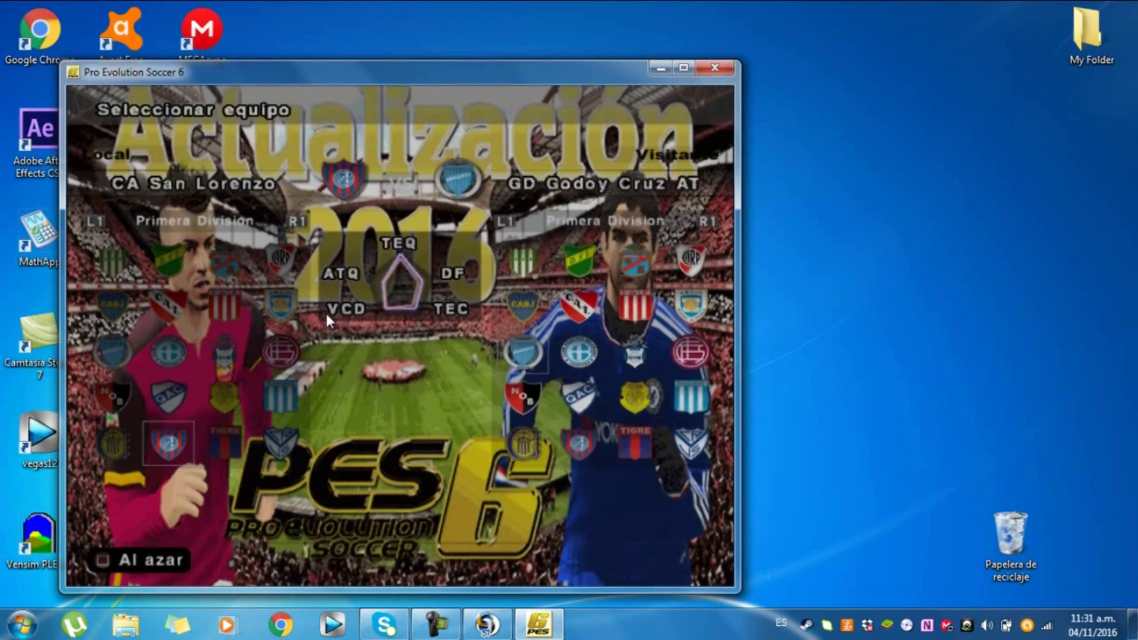
{"action": "key", "text": "Return"}
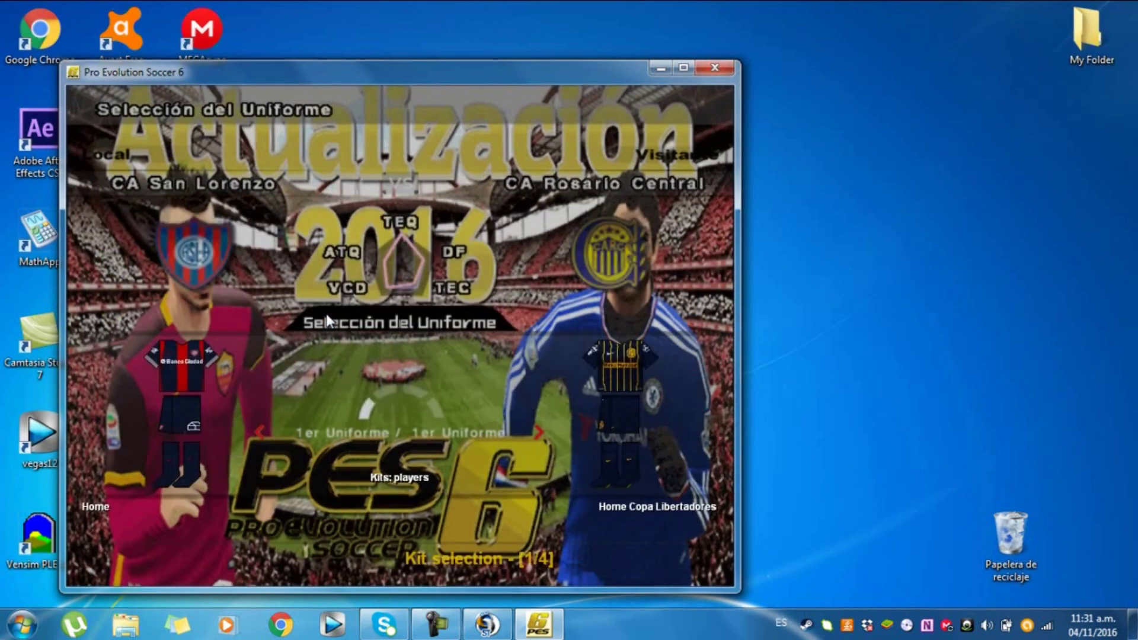
- Accept the preset kits, run the match through to kick-off as a crash test, and close the game
{"action": "key", "text": "Return"}
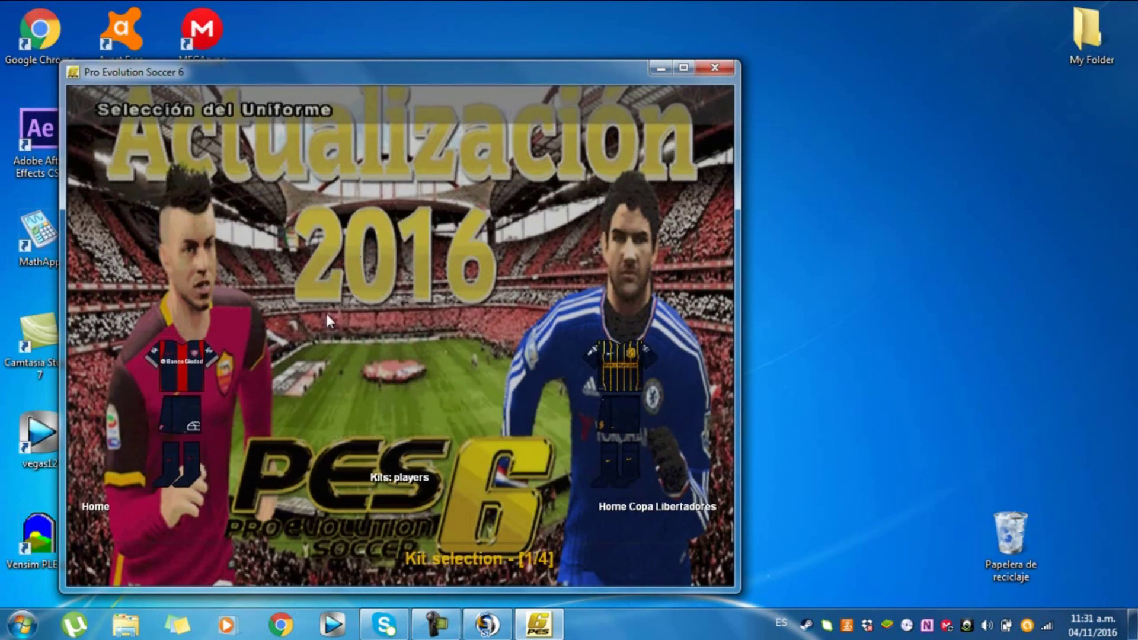
{"action": "key", "text": "Return"}
{"action": "key", "text": "Return"}
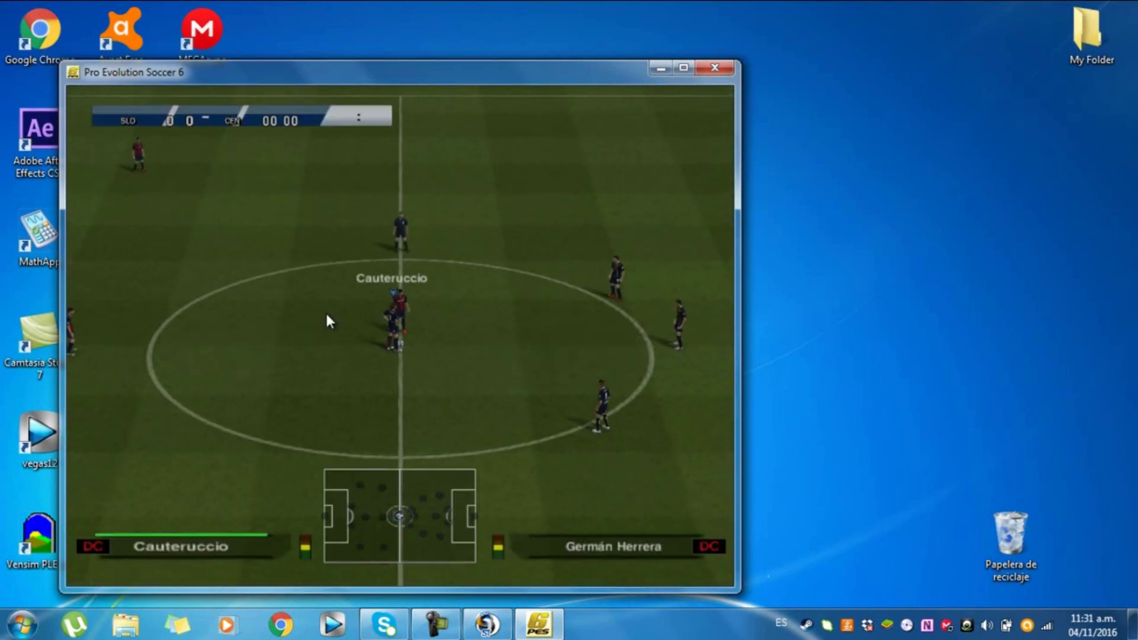
{"action": "left_click", "coordinate": [715, 66]}
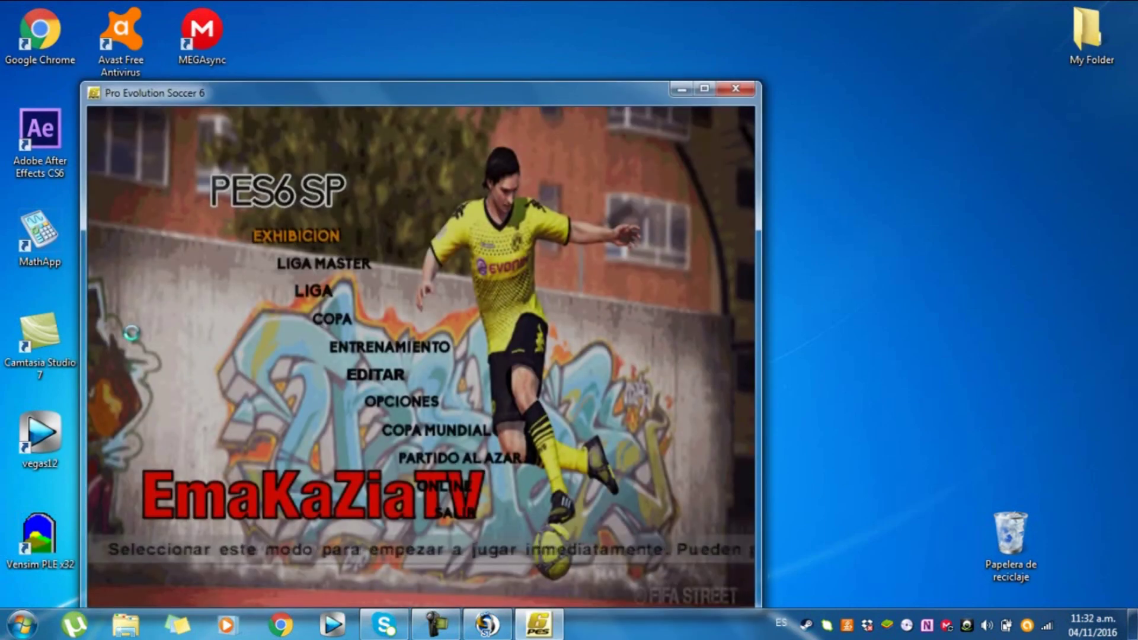
- Open the Editar mode from the main menu and enter Editar jugador
{"action": "key", "text": "Down"}
{"action": "key", "text": "Down"}
{"action": "key", "text": "Down"}
{"action": "key", "text": "Down"}
{"action": "key", "text": "Down"}
{"action": "key", "text": "Return"}
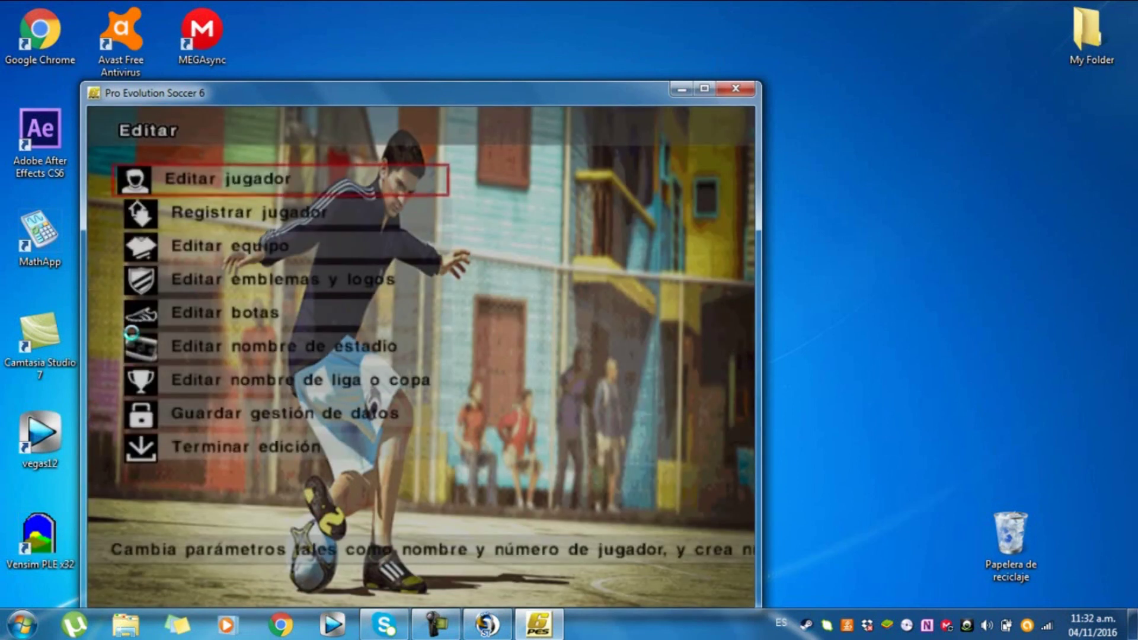
{"action": "key", "text": "Return"}
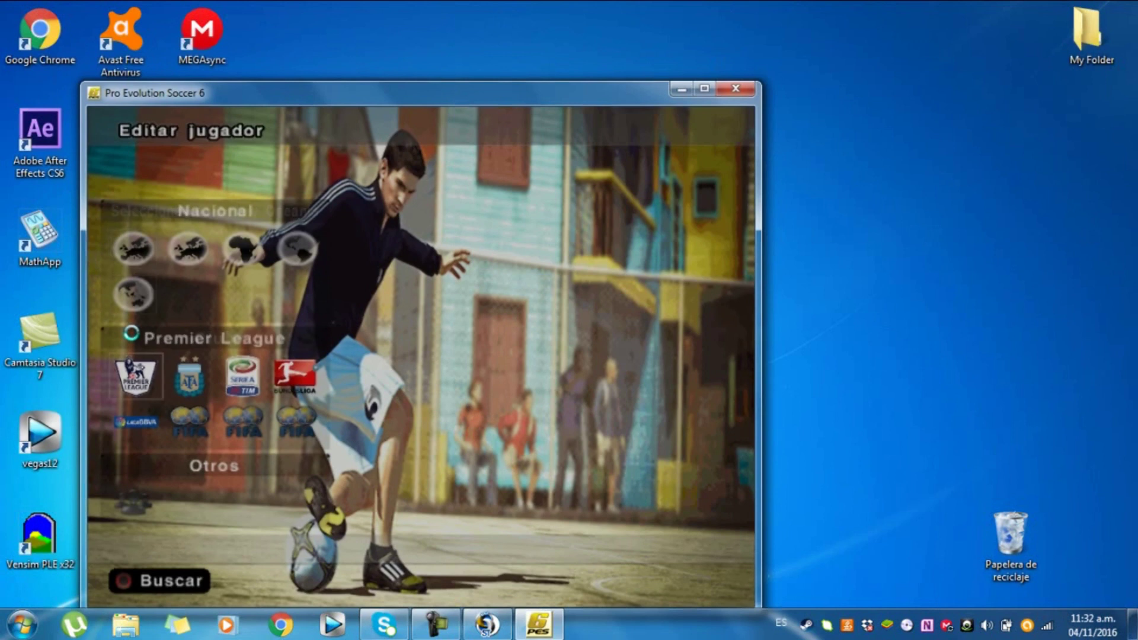
- Open the France squad among the Selecciones de Europa in the player editor
{"action": "key", "text": "Up"}
{"action": "key", "text": "Up"}
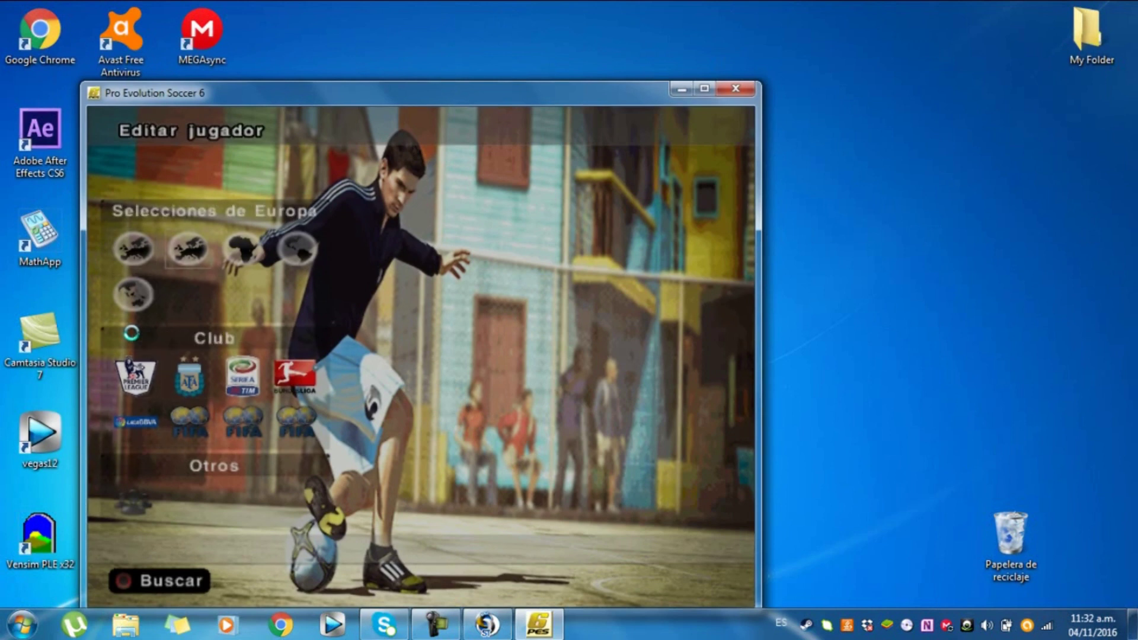
{"action": "key", "text": "Return"}
{"action": "key", "text": "Down"}
{"action": "key", "text": "Down"}
{"action": "key", "text": "Down"}
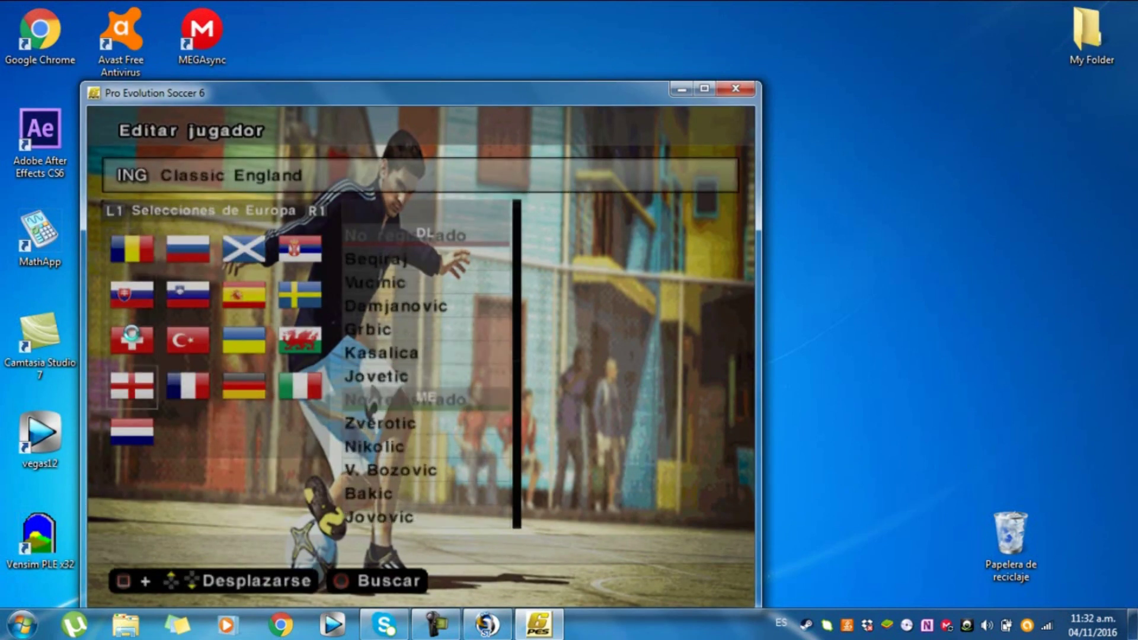
{"action": "key", "text": "Right"}
{"action": "key", "text": "Return"}
- Examine each France player's face and hair file from the forwards down to the last goalkeeper
{"action": "key", "text": "Down"}
{"action": "key", "text": "Down"}
{"action": "key", "text": "Down"}
{"action": "key", "text": "Down"}
{"action": "key", "text": "Down"}
{"action": "key", "text": "Down"}
{"action": "key", "text": "Down"}
{"action": "key", "text": "Down"}
{"action": "key", "text": "Down"}
{"action": "key", "text": "Down"}
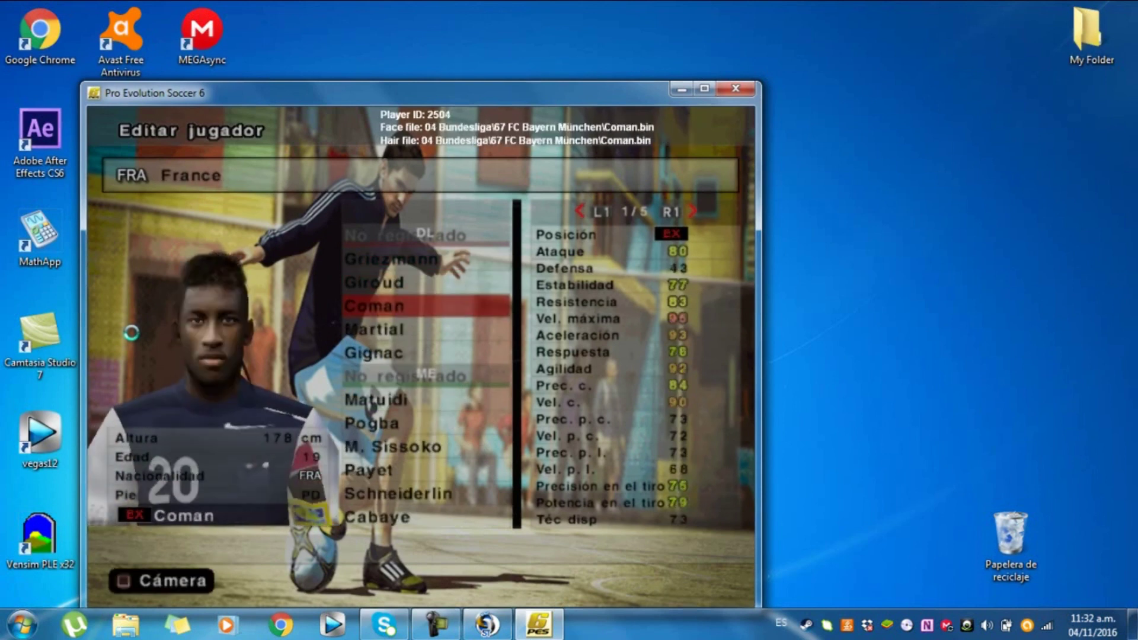
{"action": "key", "text": "Down"}
{"action": "key", "text": "Down"}
{"action": "key", "text": "Down"}
{"action": "key", "text": "Down"}
{"action": "key", "text": "Down"}
{"action": "key", "text": "Down"}
{"action": "key", "text": "Down"}
{"action": "key", "text": "Down"}
{"action": "key", "text": "Down"}
{"action": "key", "text": "Down"}
{"action": "key", "text": "Down"}
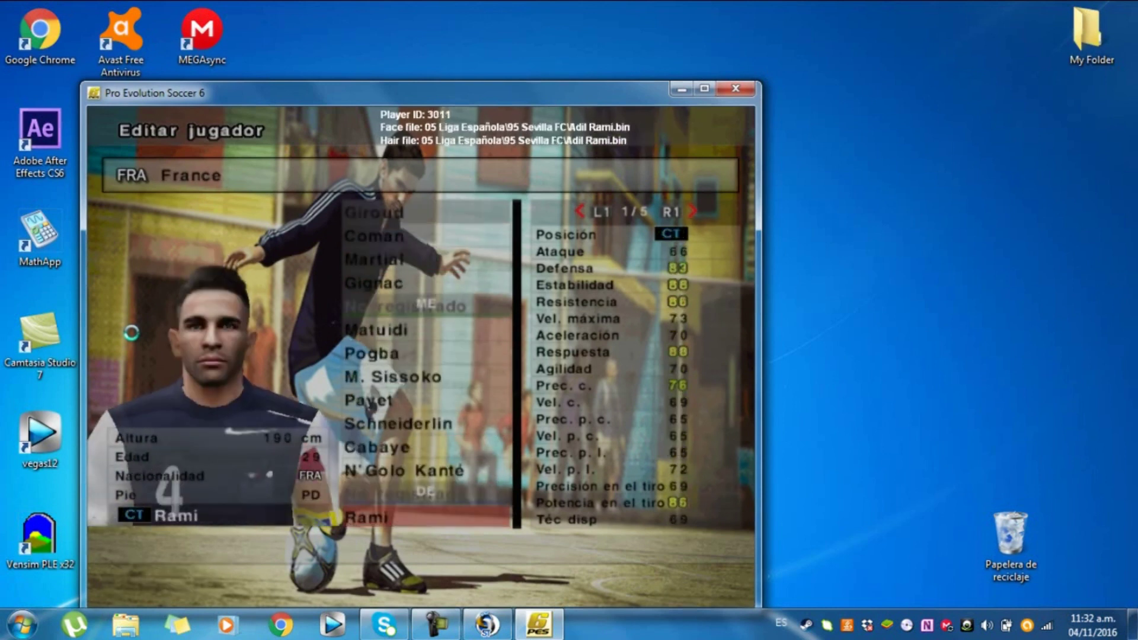
{"action": "key", "text": "Down"}
{"action": "key", "text": "Down"}
{"action": "key", "text": "Down"}
{"action": "key", "text": "Down"}
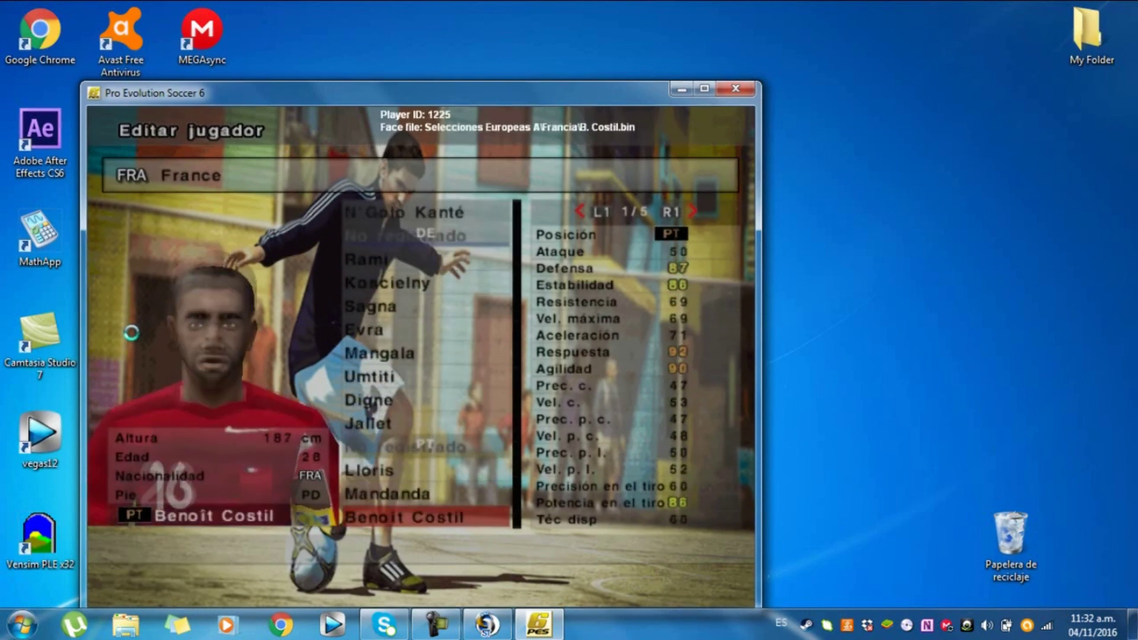
- Recheck the faces and hair files of the France players from the goalkeepers back up to Griezmann
{"action": "key", "text": "Up"}
{"action": "key", "text": "Up"}
{"action": "key", "text": "Up"}
{"action": "key", "text": "Up"}
{"action": "key", "text": "Up"}
{"action": "key", "text": "Up"}
{"action": "key", "text": "Up"}
{"action": "key", "text": "Up"}
{"action": "key", "text": "Up"}
{"action": "key", "text": "Up"}
{"action": "key", "text": "Up"}
{"action": "key", "text": "Up"}
{"action": "key", "text": "Up"}
{"action": "key", "text": "Up"}
{"action": "key", "text": "Up"}
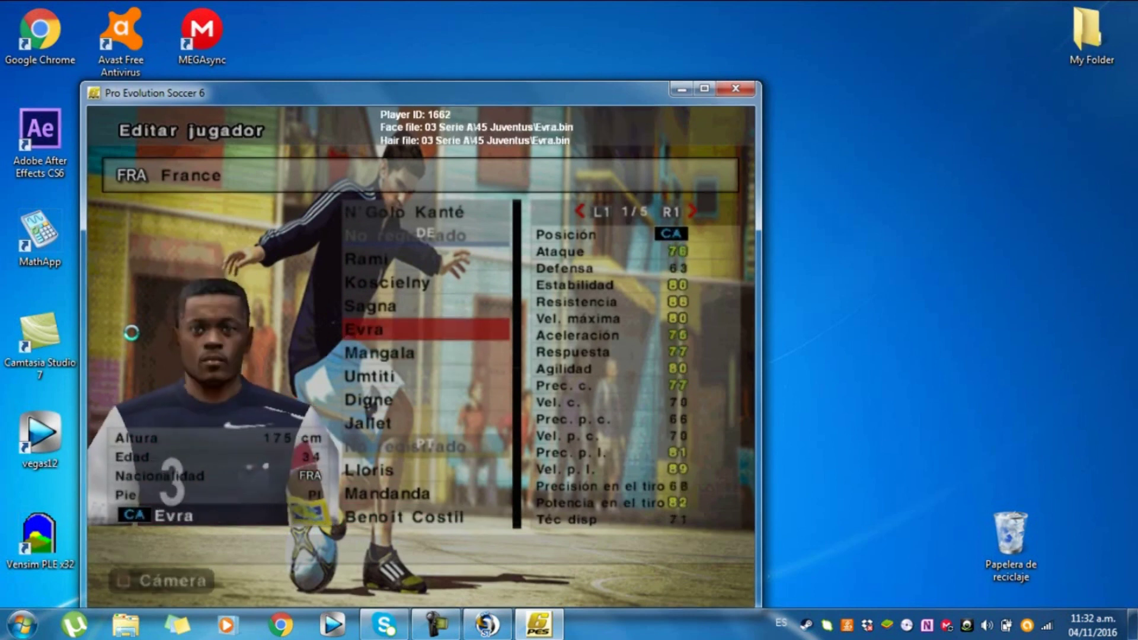
{"action": "key", "text": "Up"}
{"action": "key", "text": "Up"}
{"action": "key", "text": "Up"}
{"action": "key", "text": "Up"}
{"action": "key", "text": "Up"}
{"action": "key", "text": "Up"}
{"action": "key", "text": "Up"}
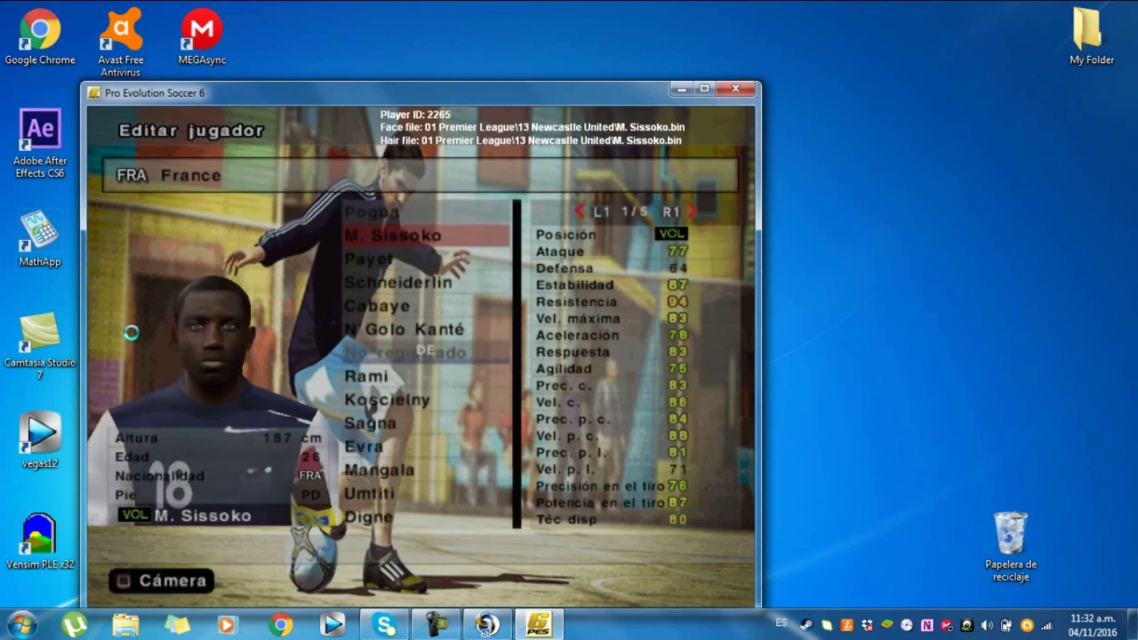
{"action": "key", "text": "Up"}
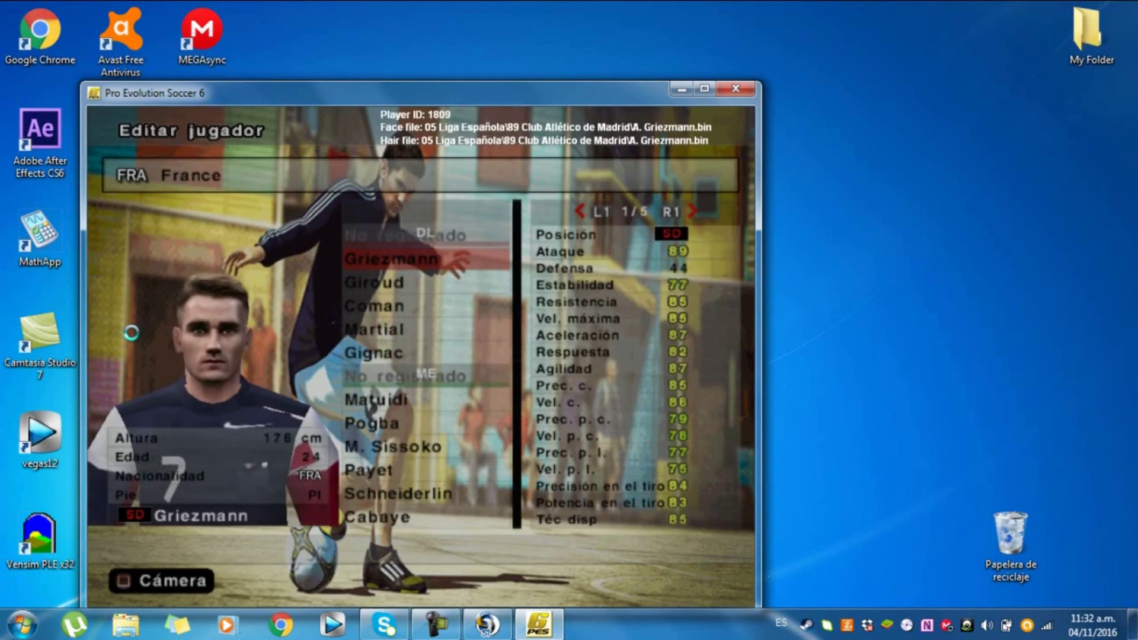
- Leave the France squad and finish editing with Terminar edición
{"action": "key", "text": "Escape"}
{"action": "key", "text": "Escape"}
{"action": "key", "text": "Up"}
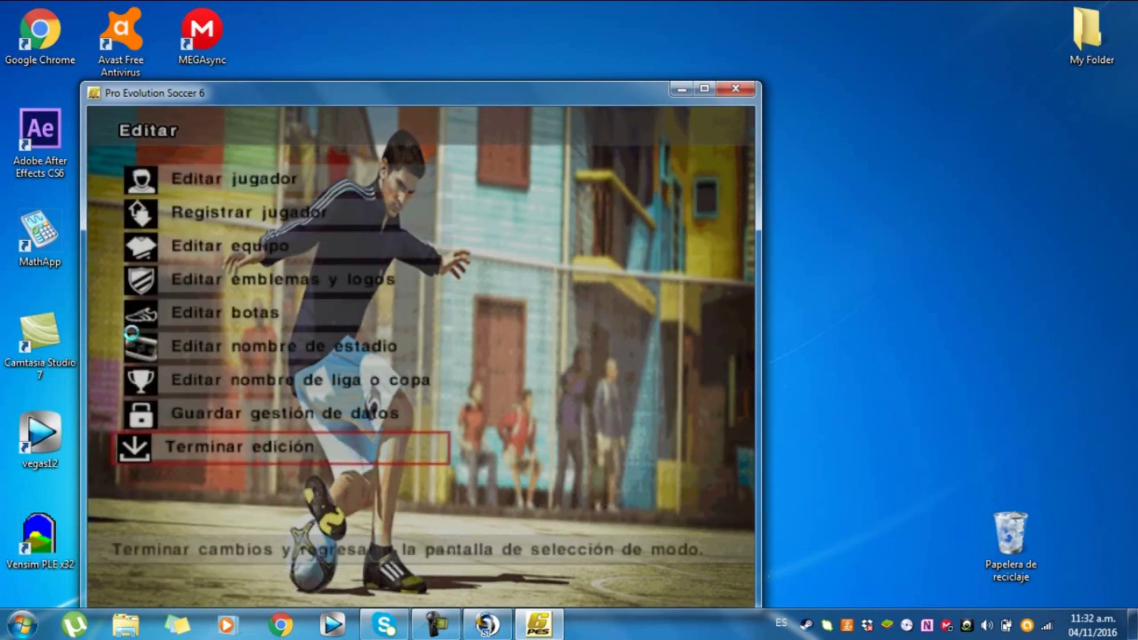
{"action": "key", "text": "Return"}
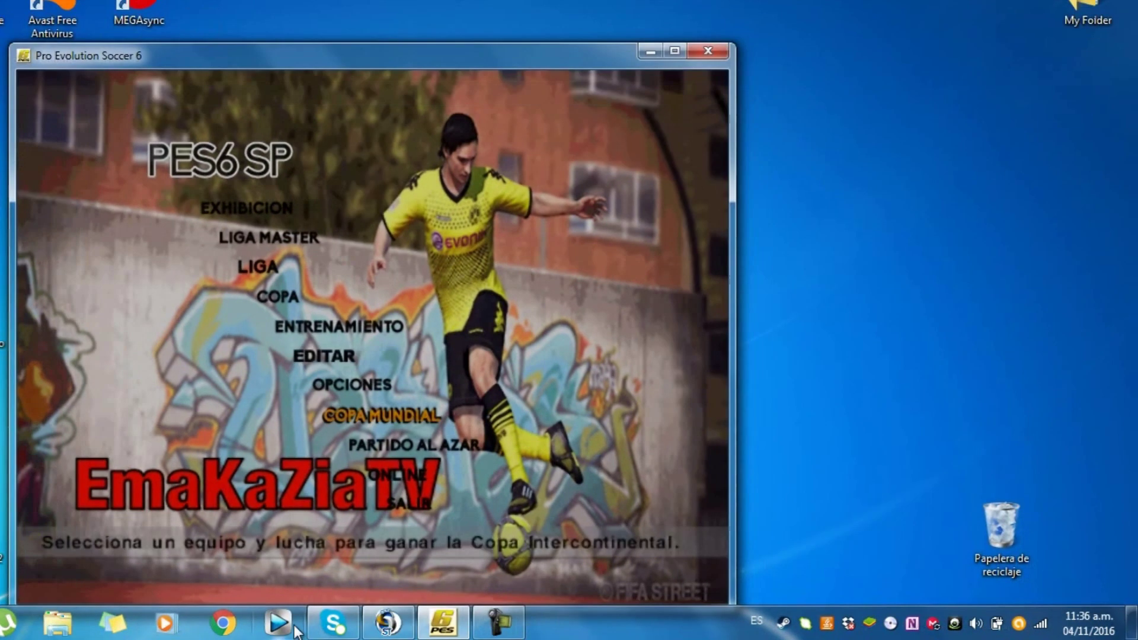
- Enter the Copa Mundial mode from the main menu
{"action": "key", "text": "Up"}
{"action": "key", "text": "Up"}
{"action": "key", "text": "Up"}
{"action": "key", "text": "Down"}
{"action": "key", "text": "Down"}
{"action": "key", "text": "Down"}
{"action": "key", "text": "Return"}
{"action": "key", "text": "Up"}
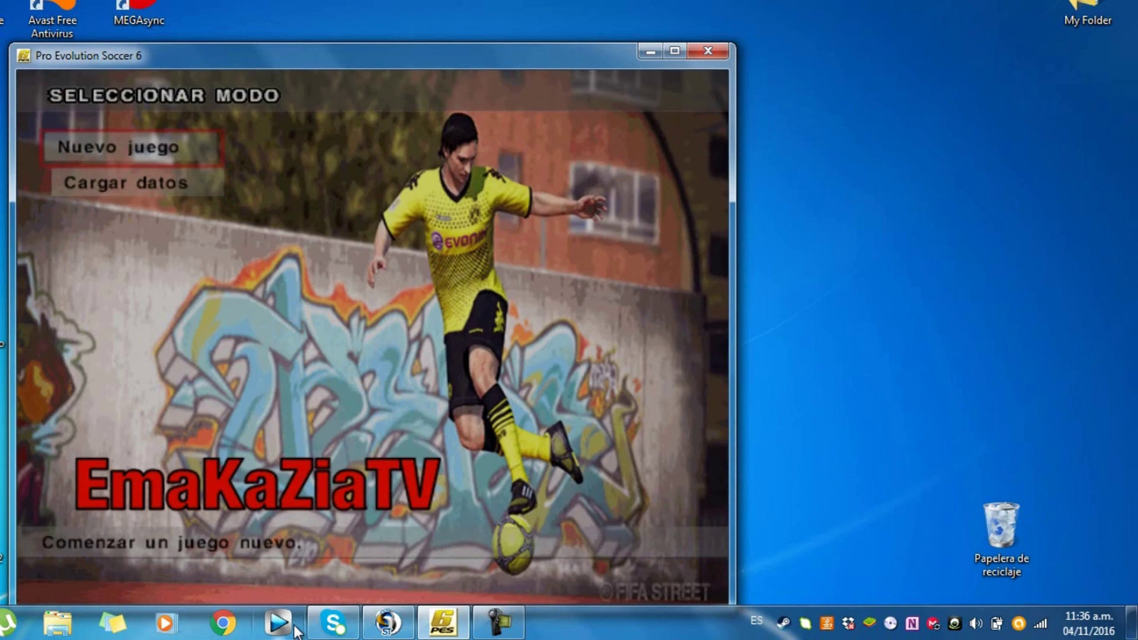
- Start a new Copa Mundial game with the existing general settings, and close pes6.exe when it stops working
{"action": "key", "text": "Escape"}
{"action": "key", "text": "Return"}
{"action": "key", "text": "Up"}
{"action": "key", "text": "Return"}
{"action": "key", "text": "Return"}
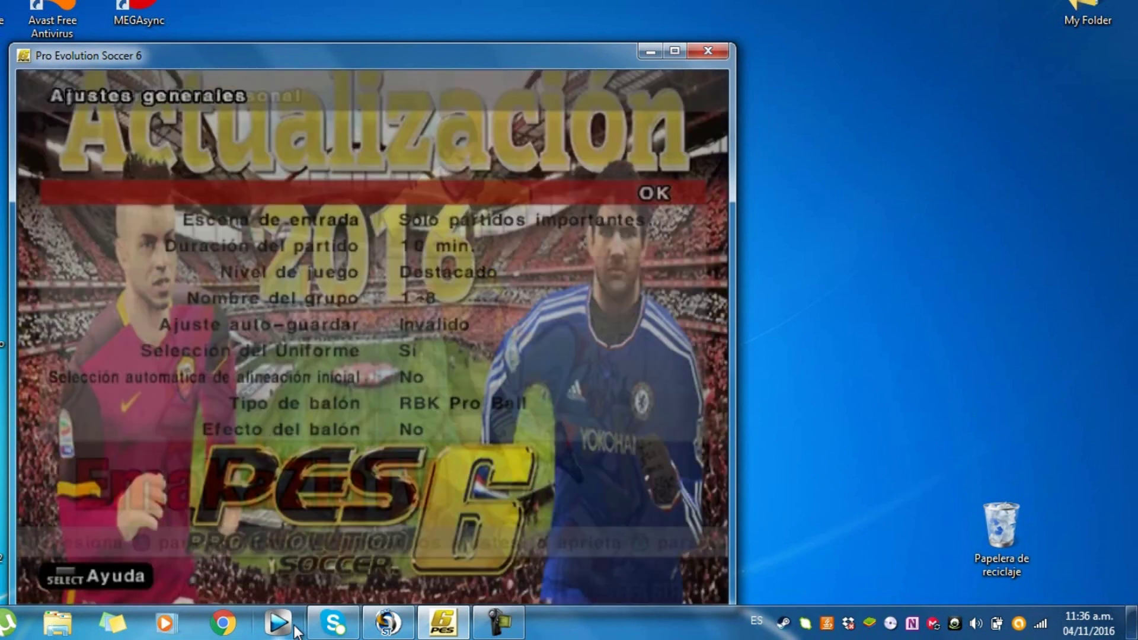
{"action": "key", "text": "Return"}
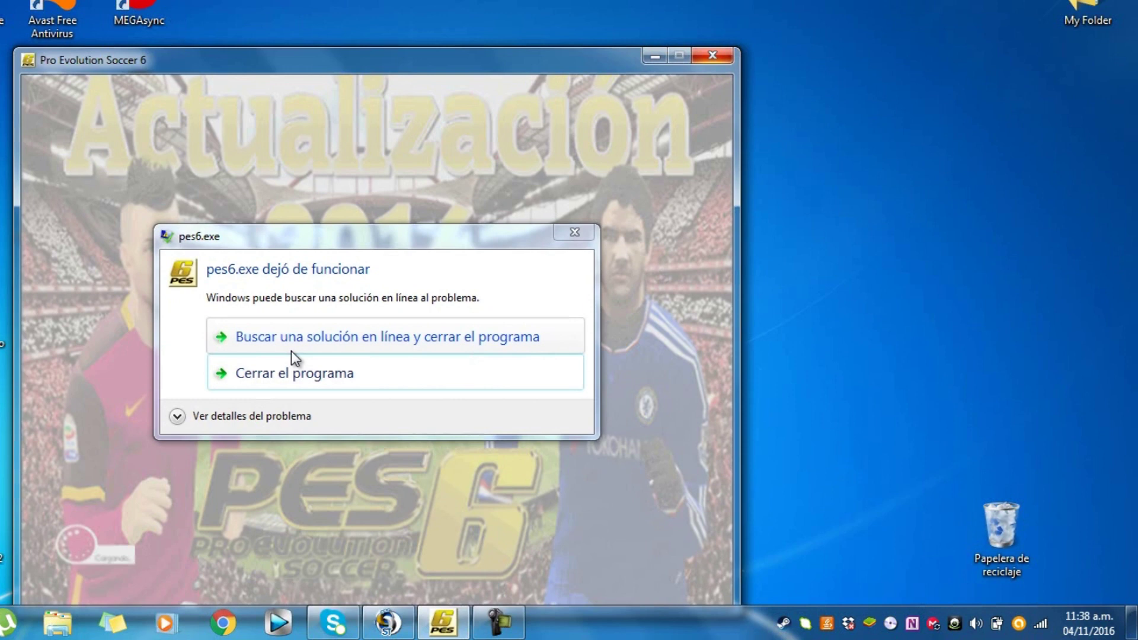
{"action": "left_click", "coordinate": [292, 371]}
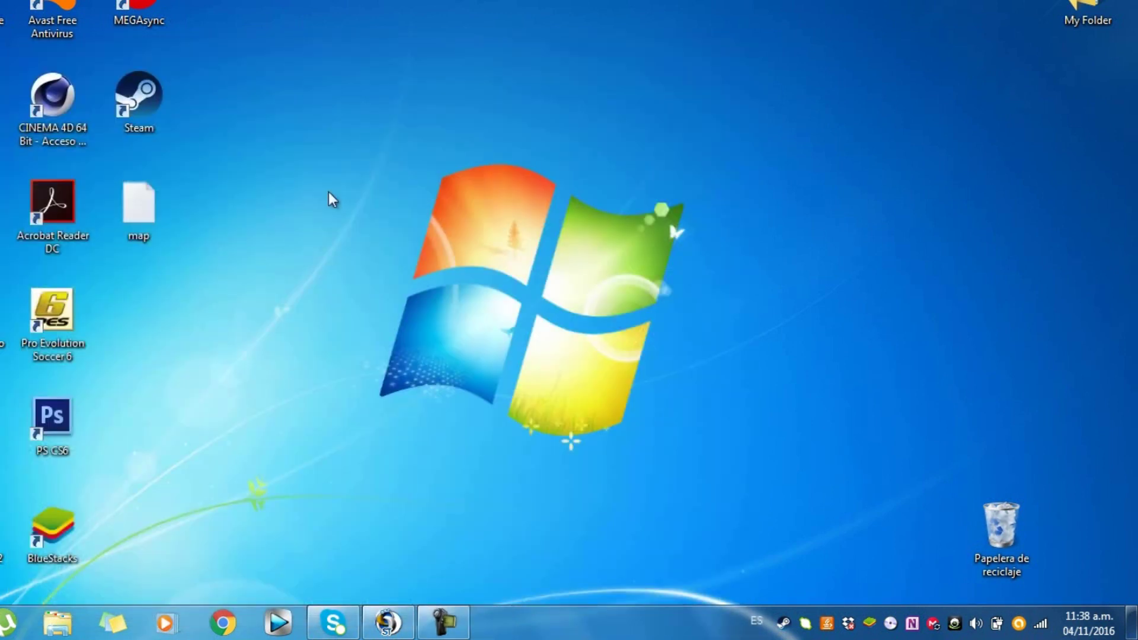